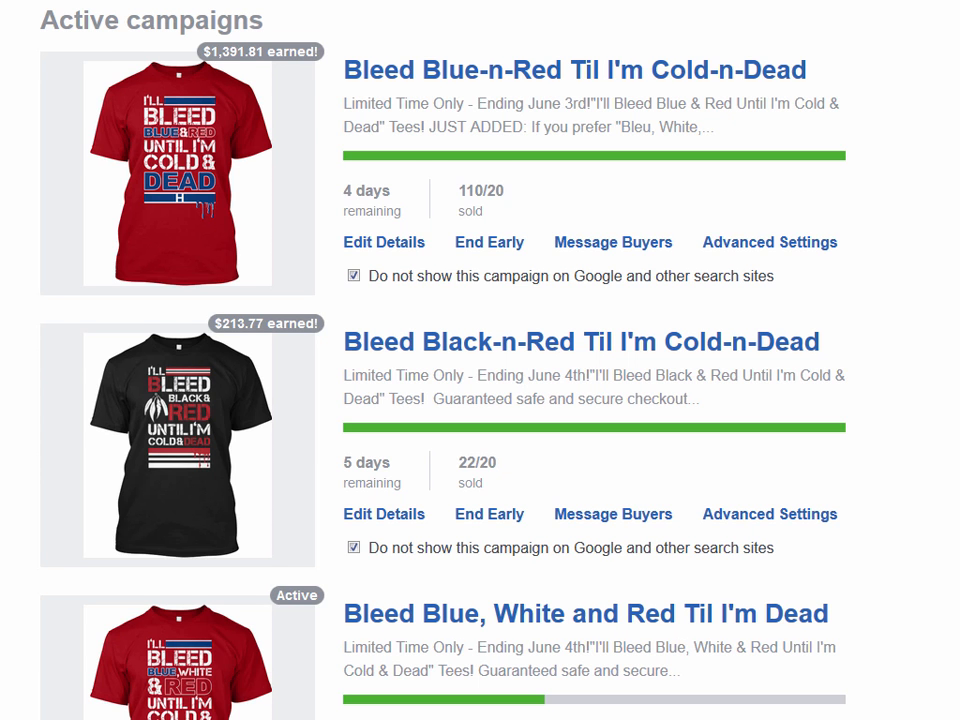
Review the days remaining, units sold and earnings of the three active T-shirt campaigns.
scroll(480, 360, up, 1)
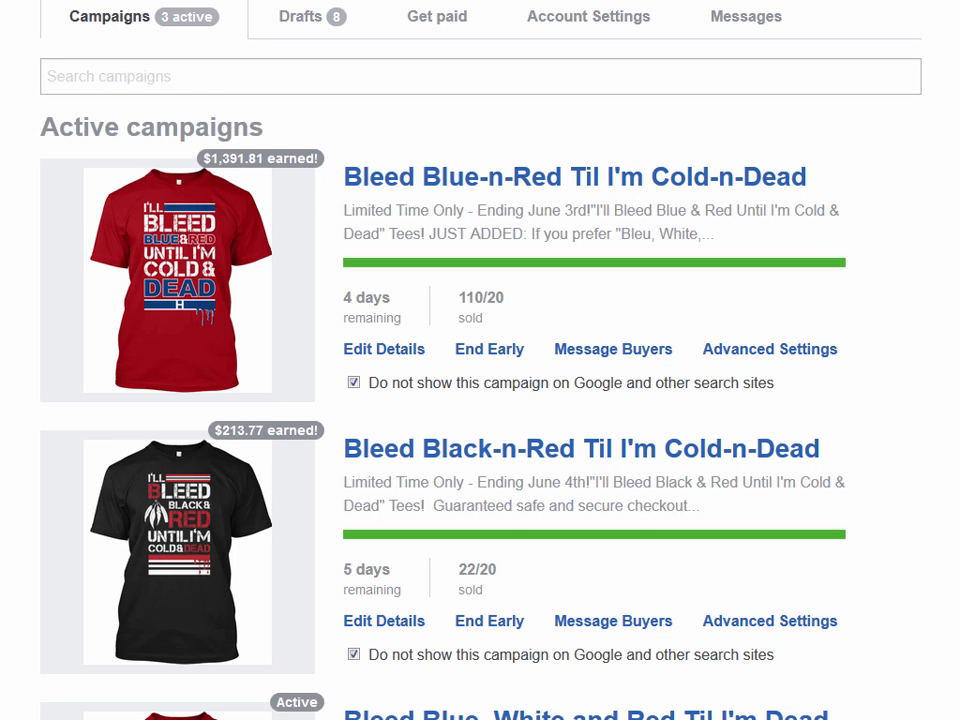
scroll(480, 360, up, 1)
scroll(480, 360, down, 1)
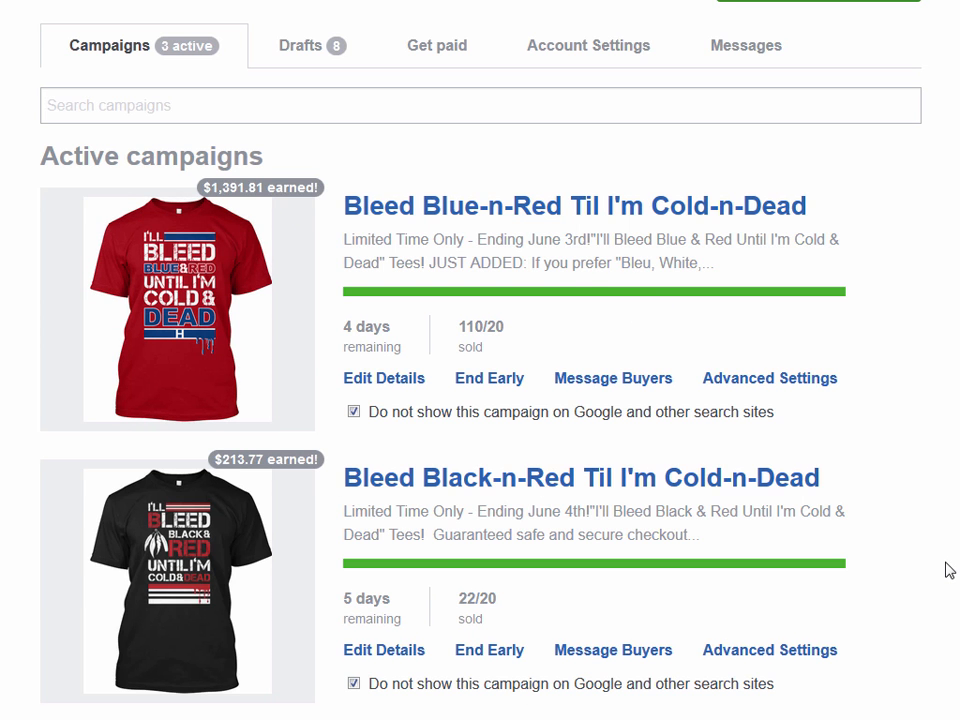
scroll(947, 569, down, 1)
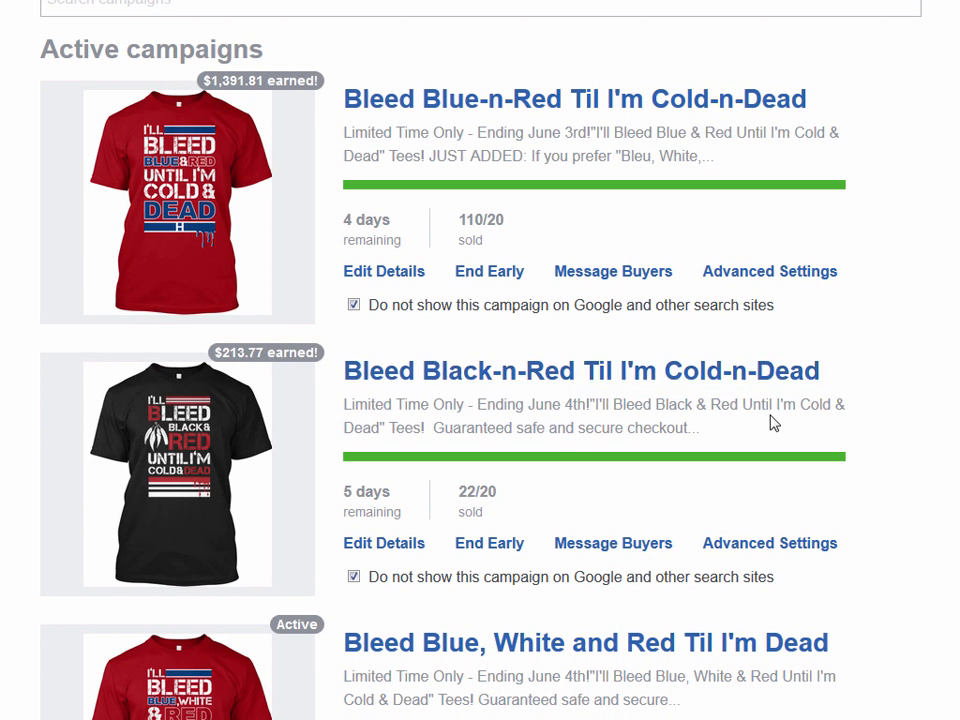
scroll(911, 521, down, 1)
scroll(643, 364, down, 1)
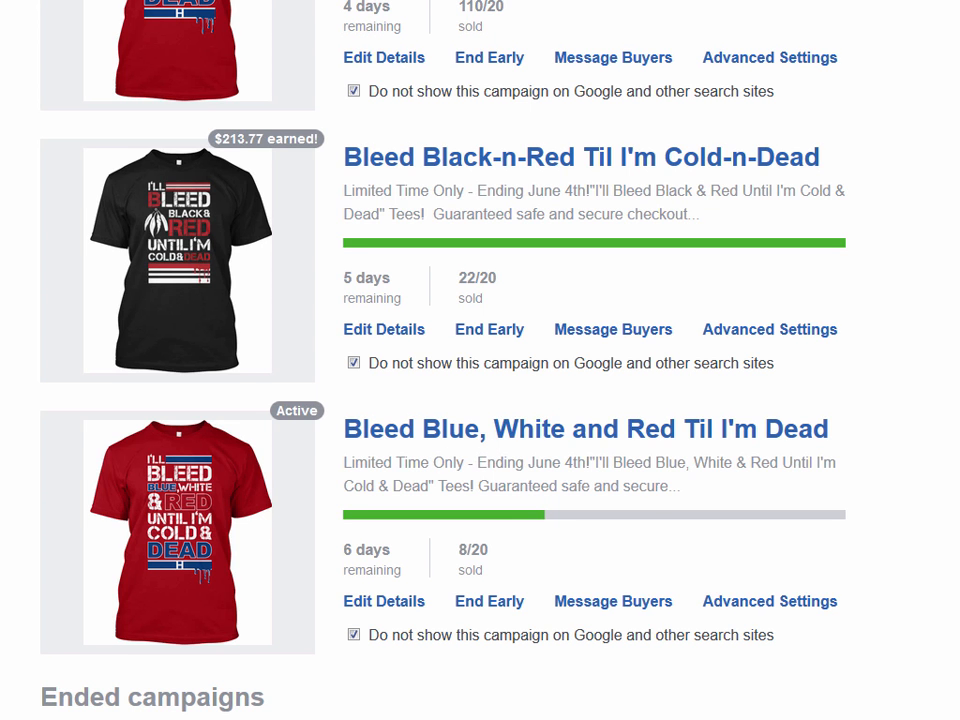
scroll(480, 360, up, 3)
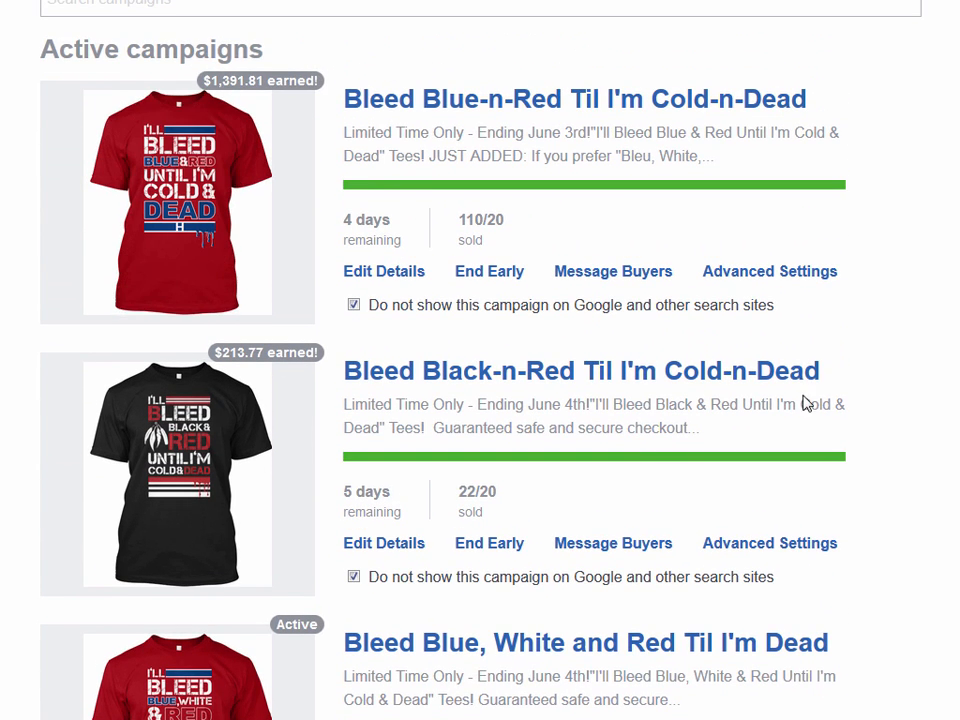
scroll(700, 280, down, 1)
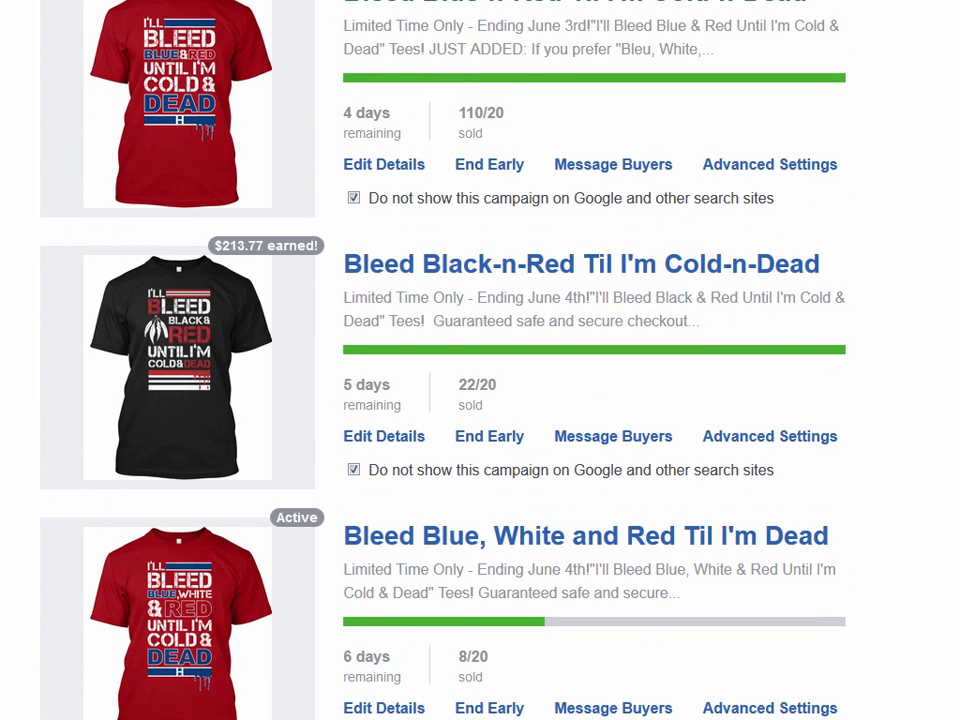
scroll(808, 553, down, 1)
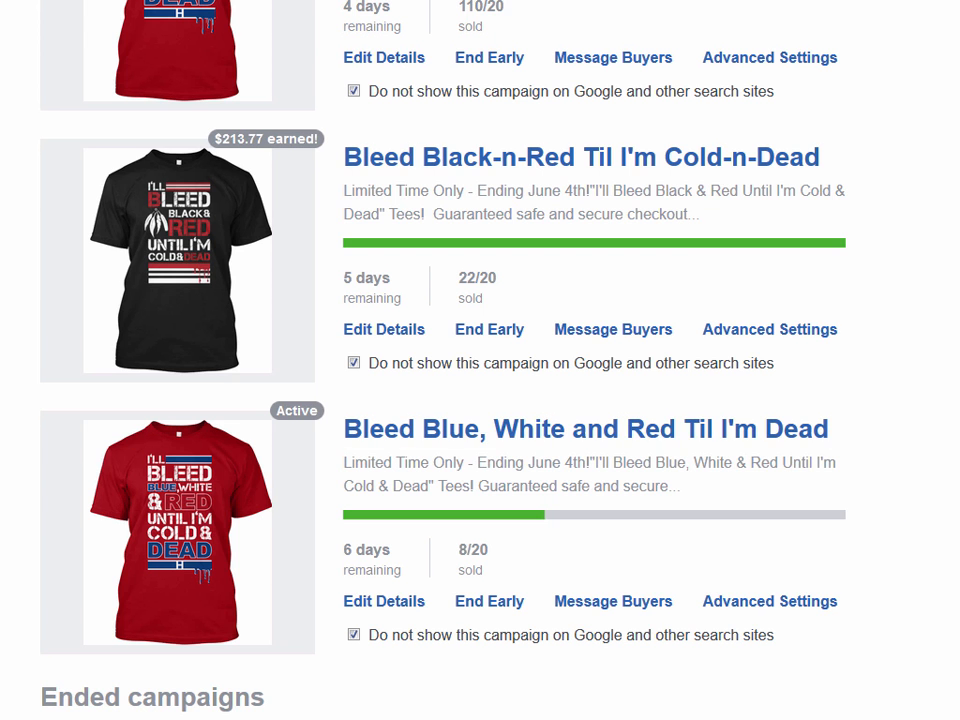
scroll(604, 96, up, 2)
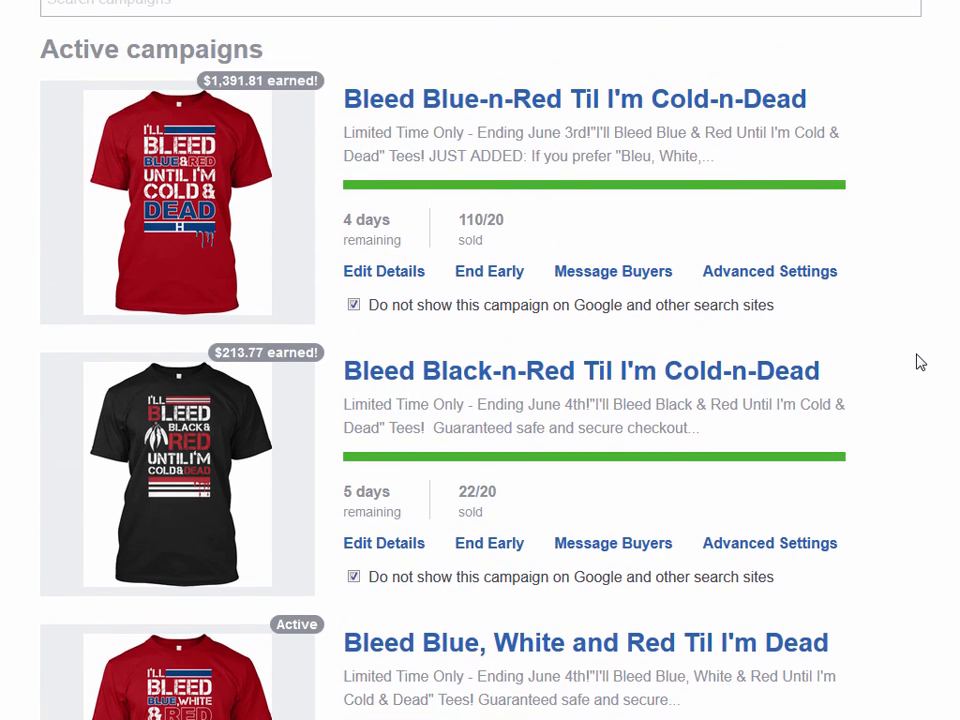
scroll(918, 361, down, 3)
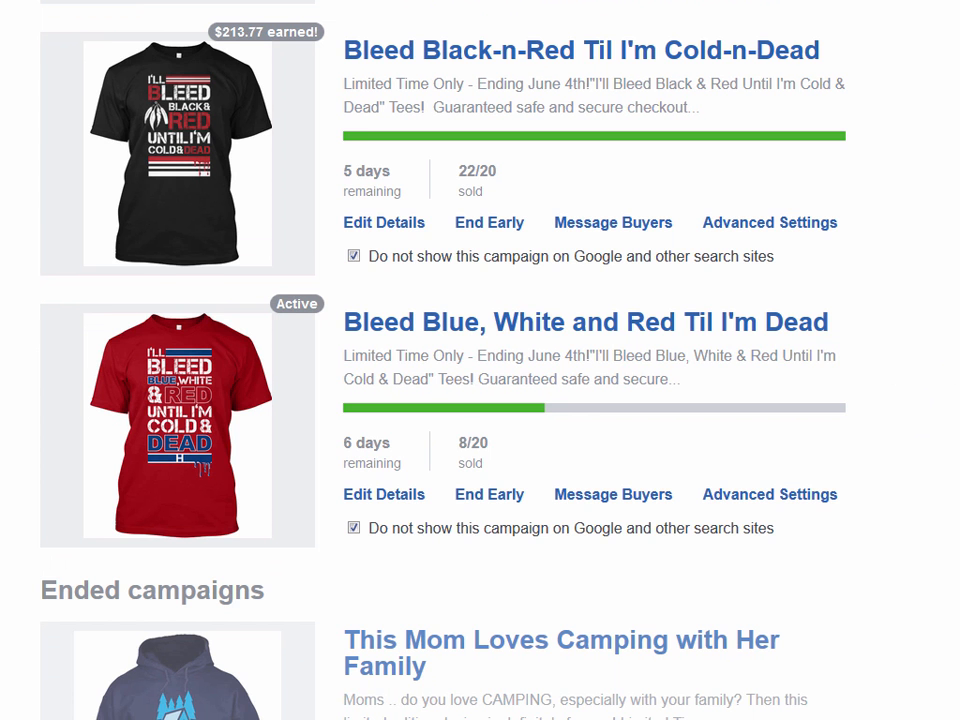
scroll(949, 372, up, 1)
Look through the ended campaigns, including the camping, "Just One MORE" and "Bleed" designs, and return towards the active ones.
scroll(480, 360, down, 6)
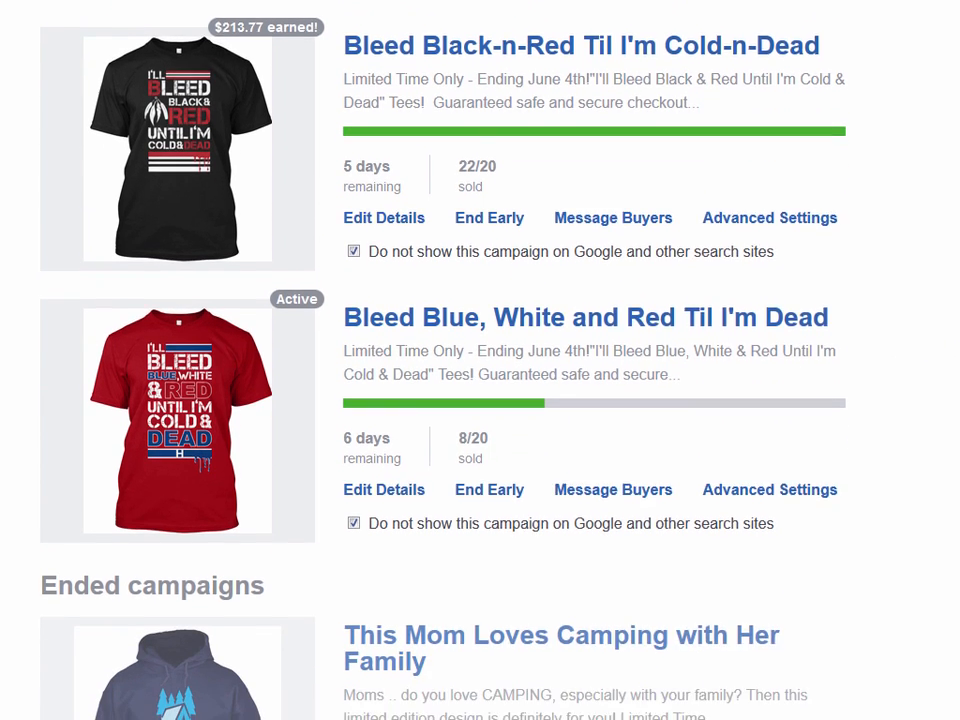
scroll(950, 451, down, 5)
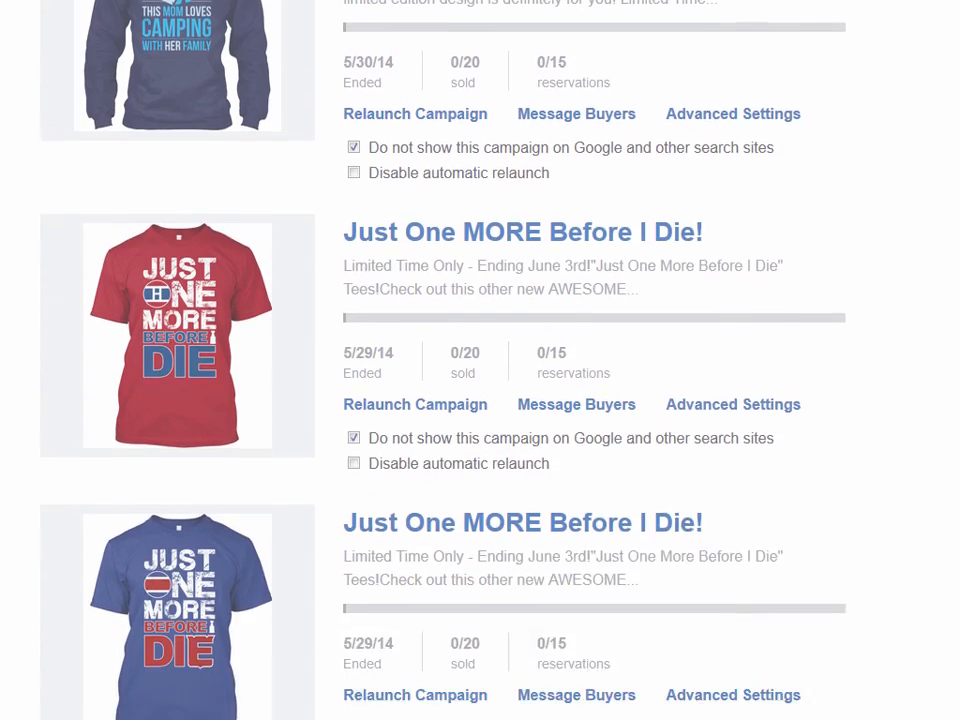
scroll(950, 451, down, 6)
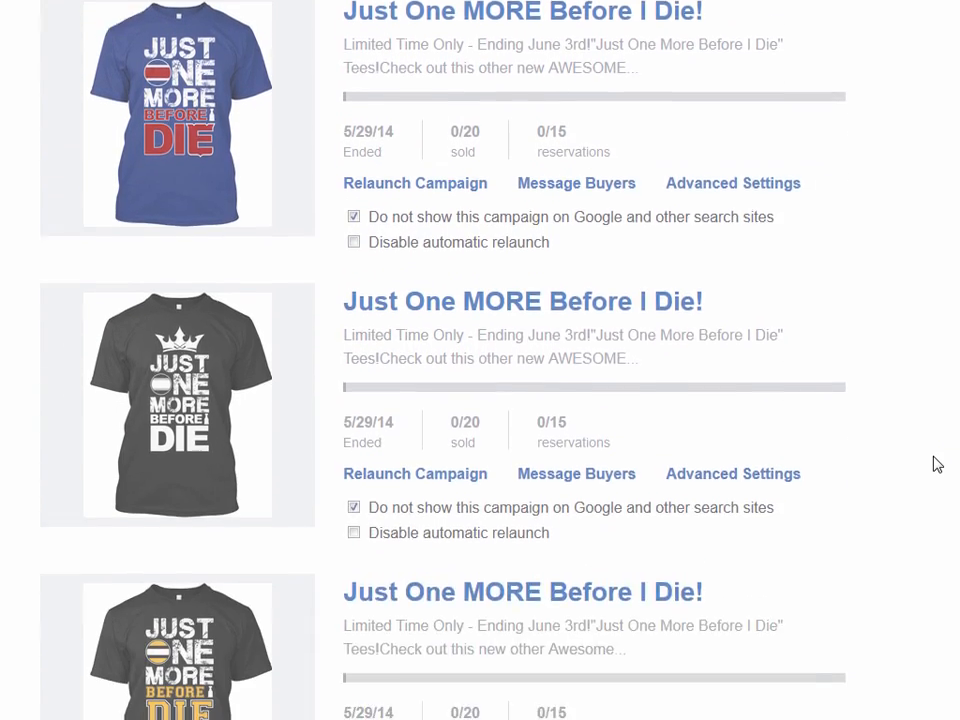
scroll(937, 465, down, 6)
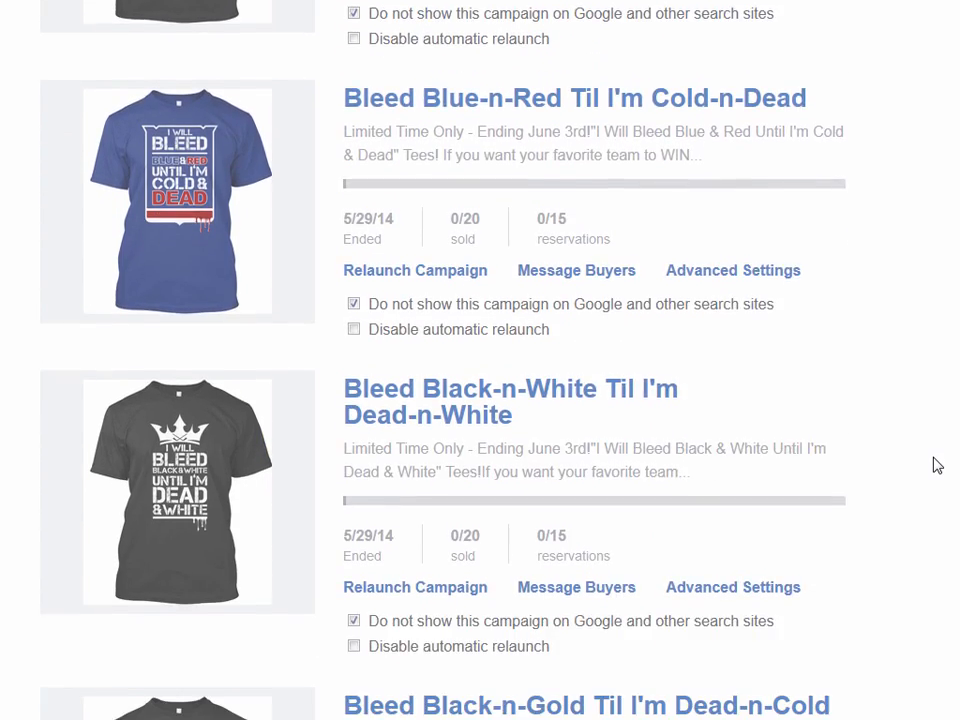
scroll(937, 465, up, 18)
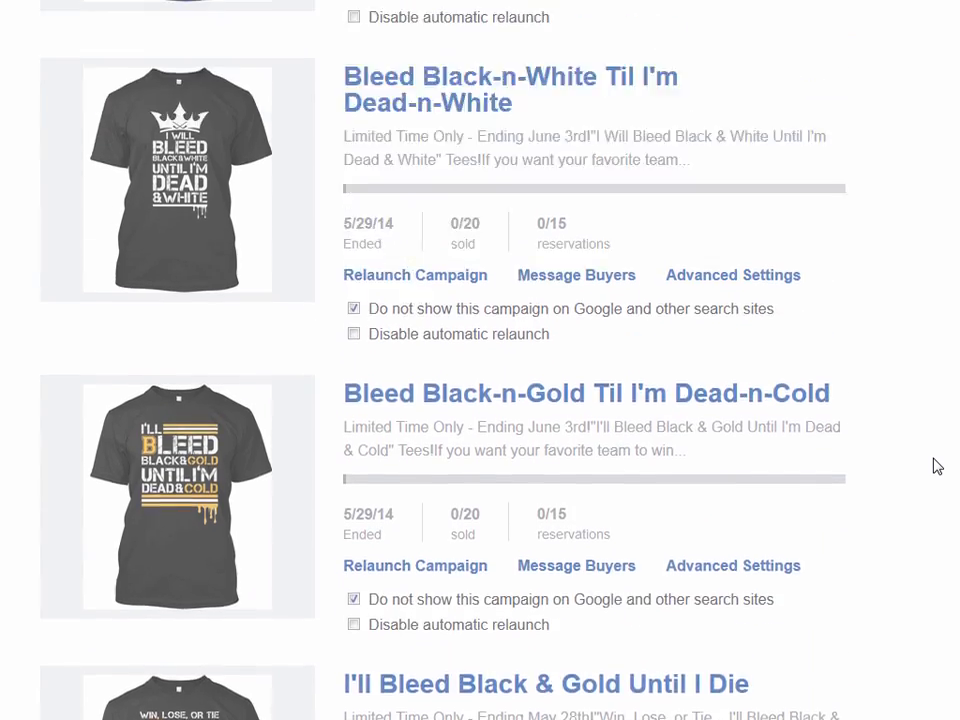
scroll(937, 465, up, 8)
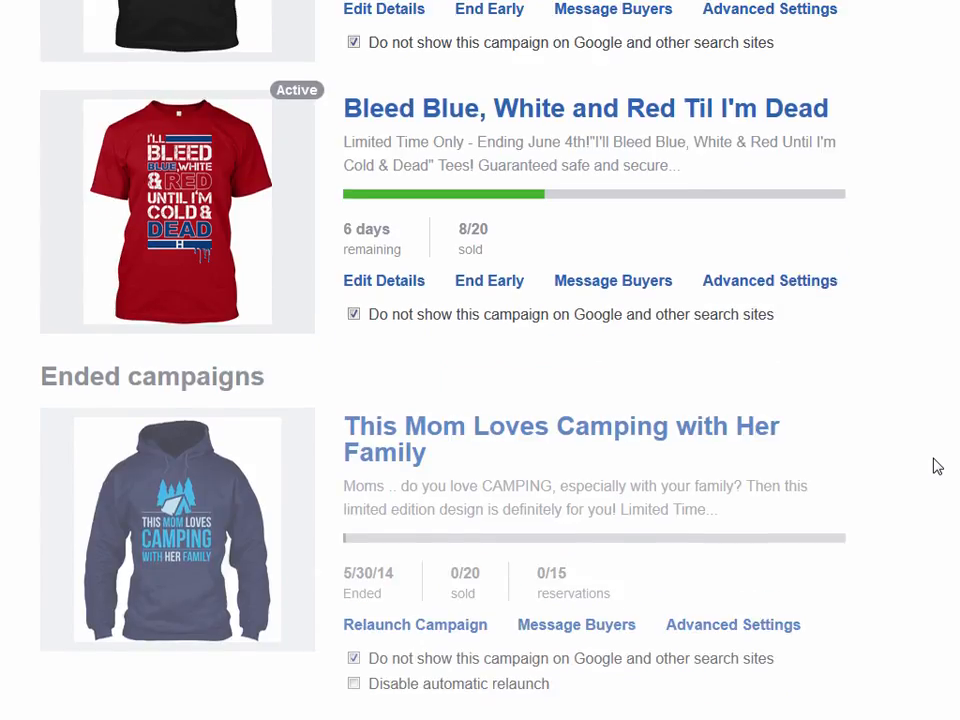
scroll(937, 465, up, 1)
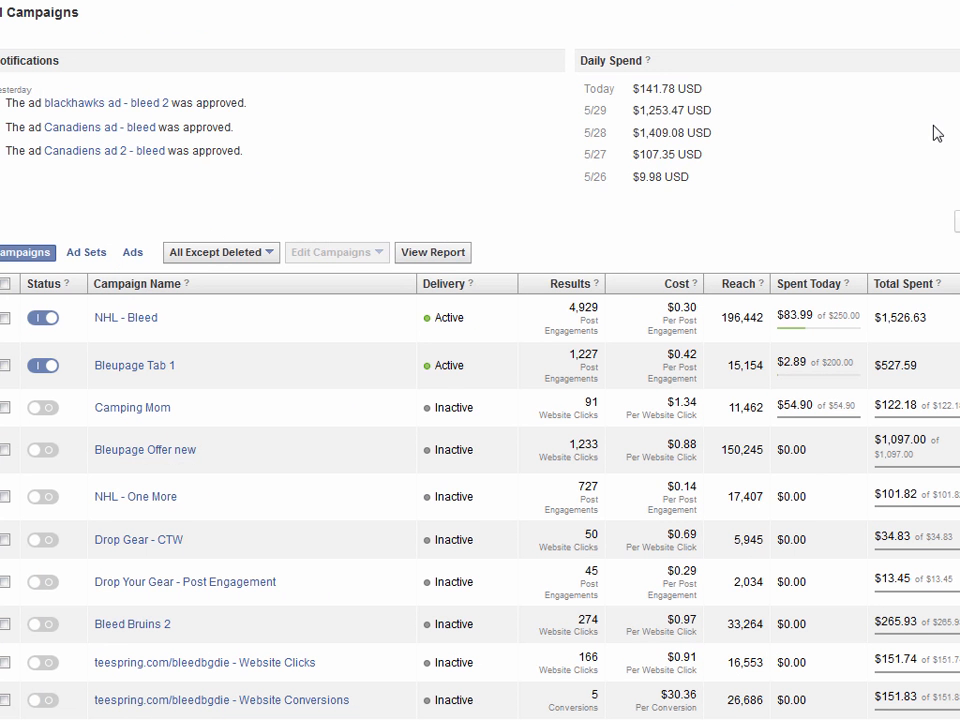
In the Facebook ads list, highlight the spend of NHL - Bleed and NHL - One More, and open NHL - Bleed's ad sets.
scroll(851, 259, down, 2)
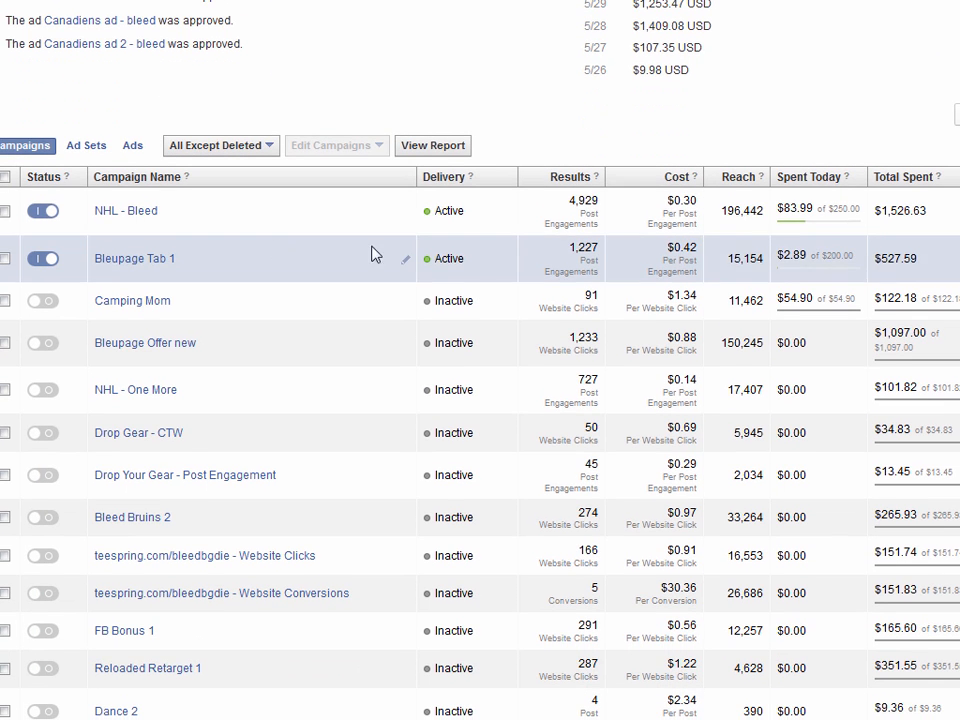
drag(242, 212, 922, 208)
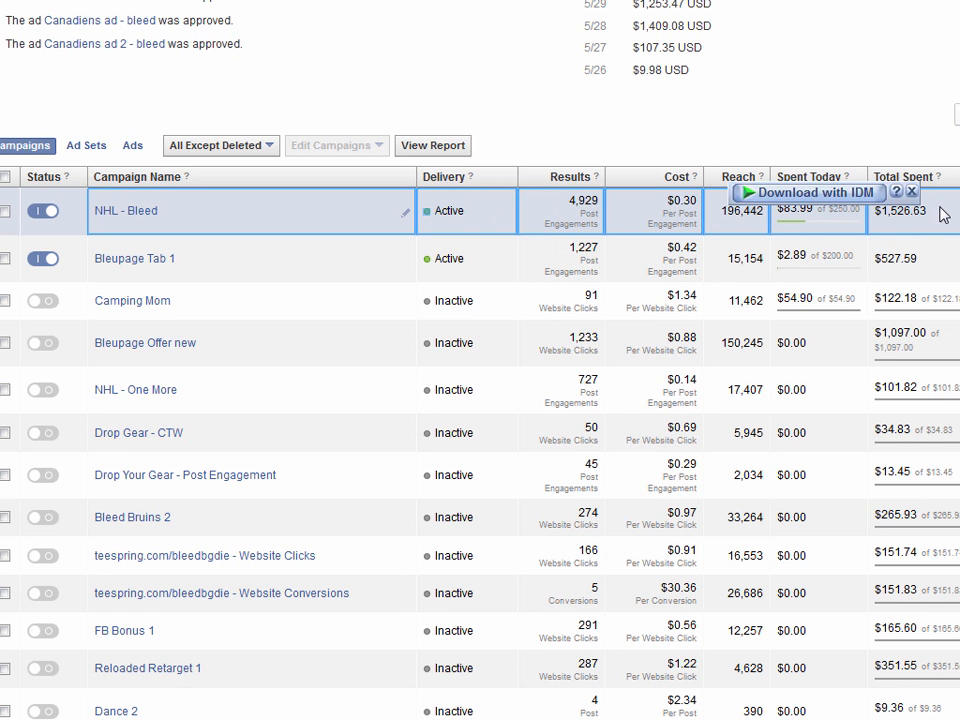
click(941, 212)
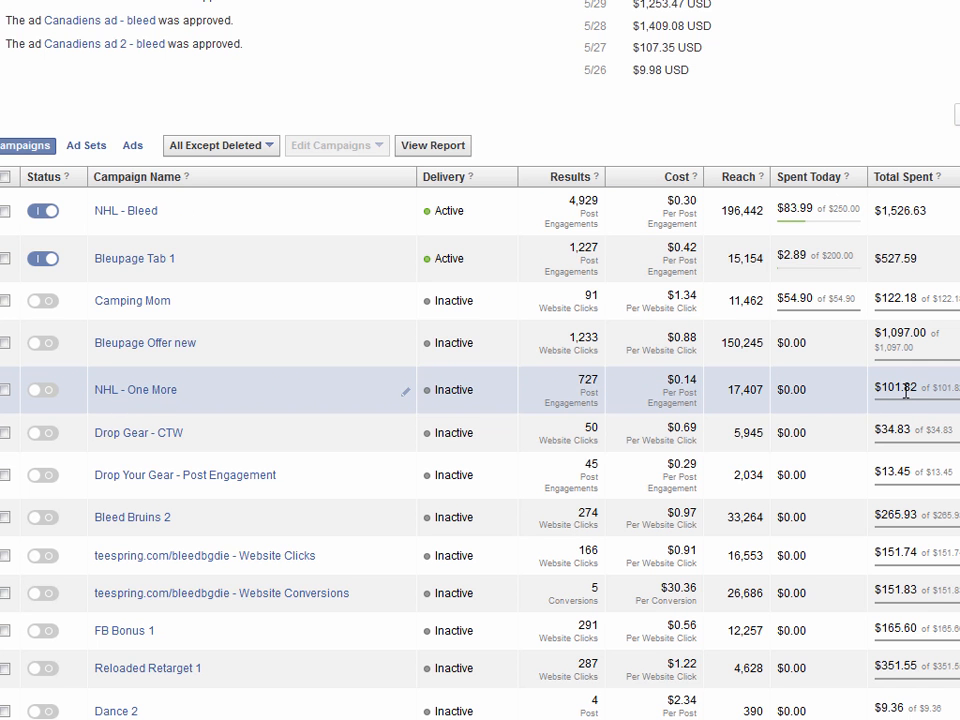
drag(917, 388, 880, 388)
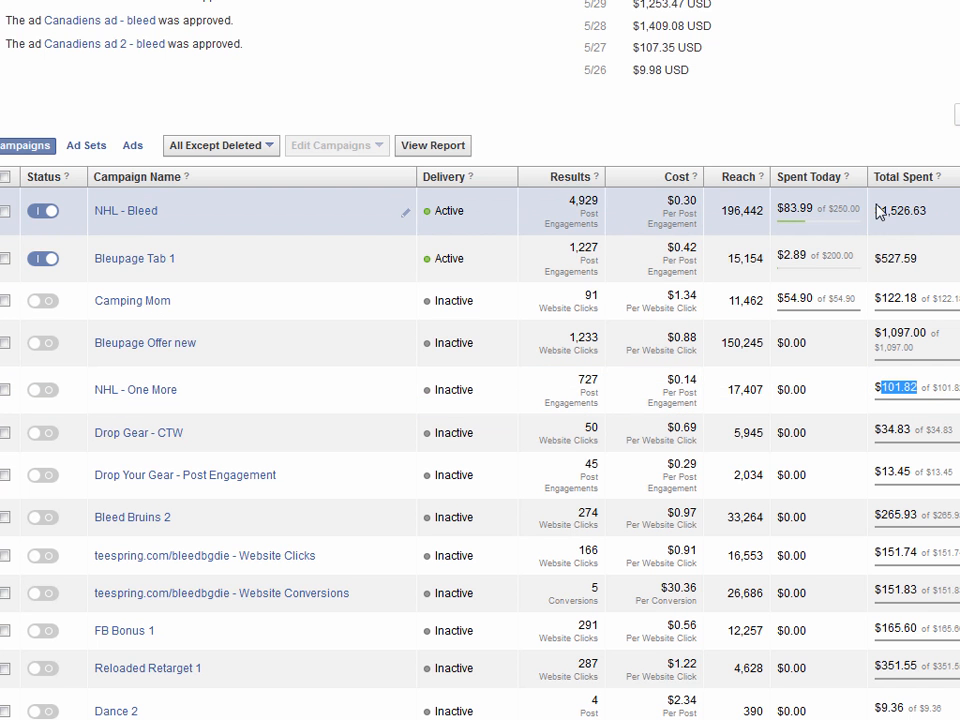
click(150, 211)
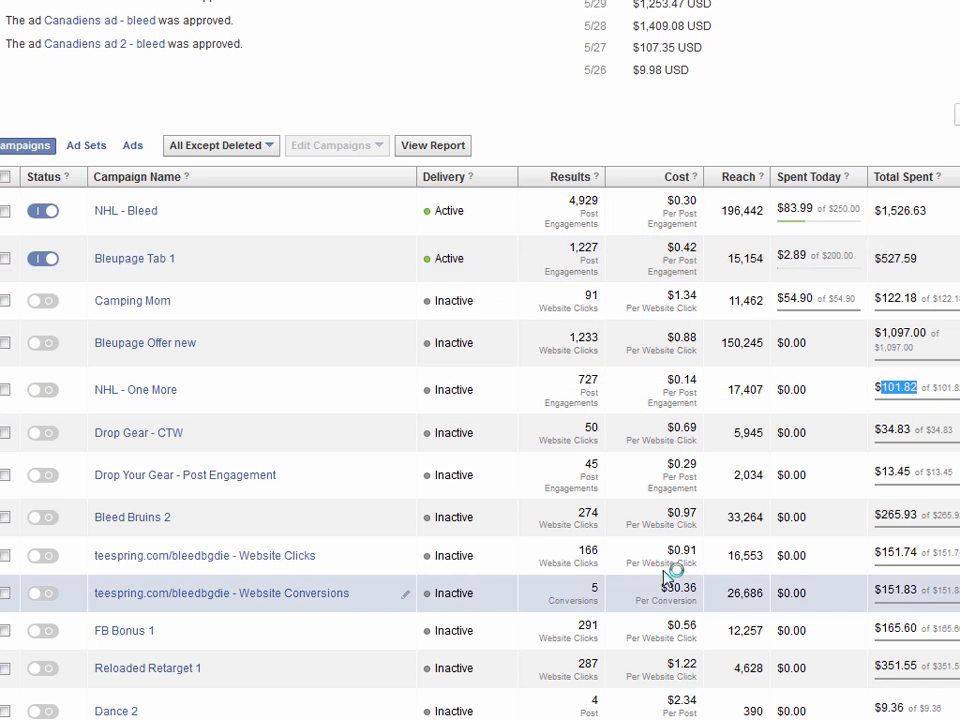
scroll(480, 455, down, 2)
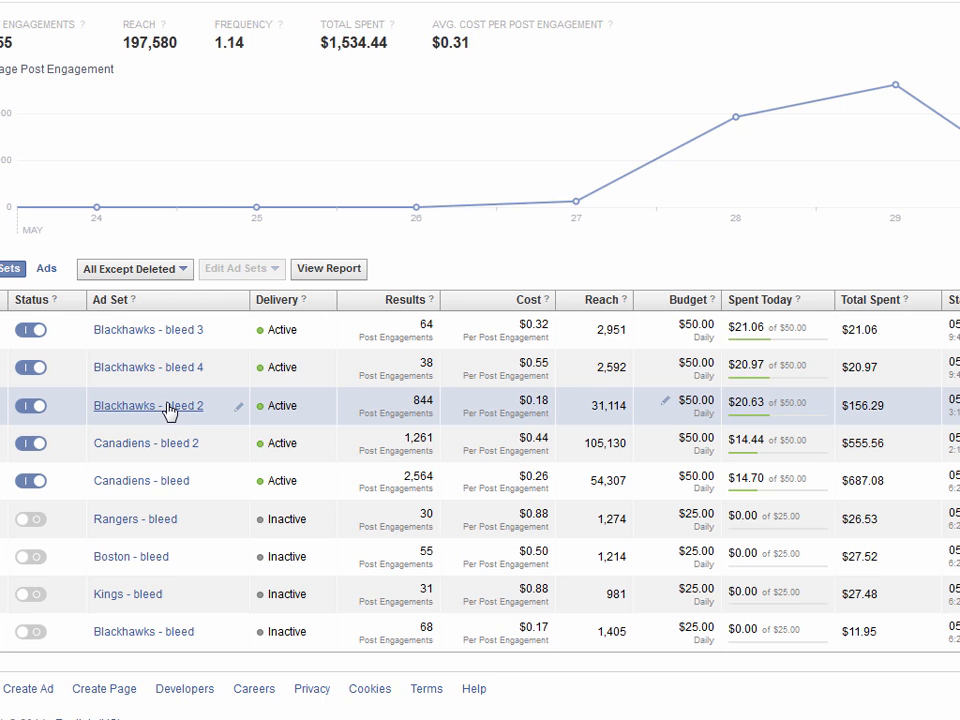
Copy the total spent for Blackhawks - bleed 2, 156.29, into cell A1 of the blank Excel workbook.
double_click(886, 410)
key(ctrl+c)
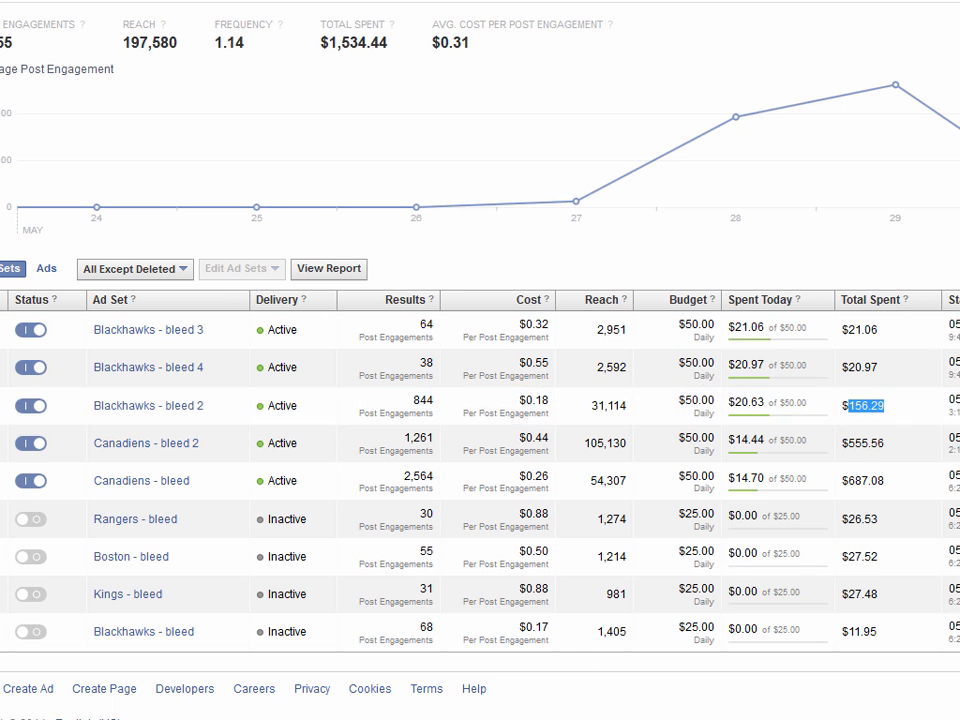
click(958, 505)
click(795, 62)
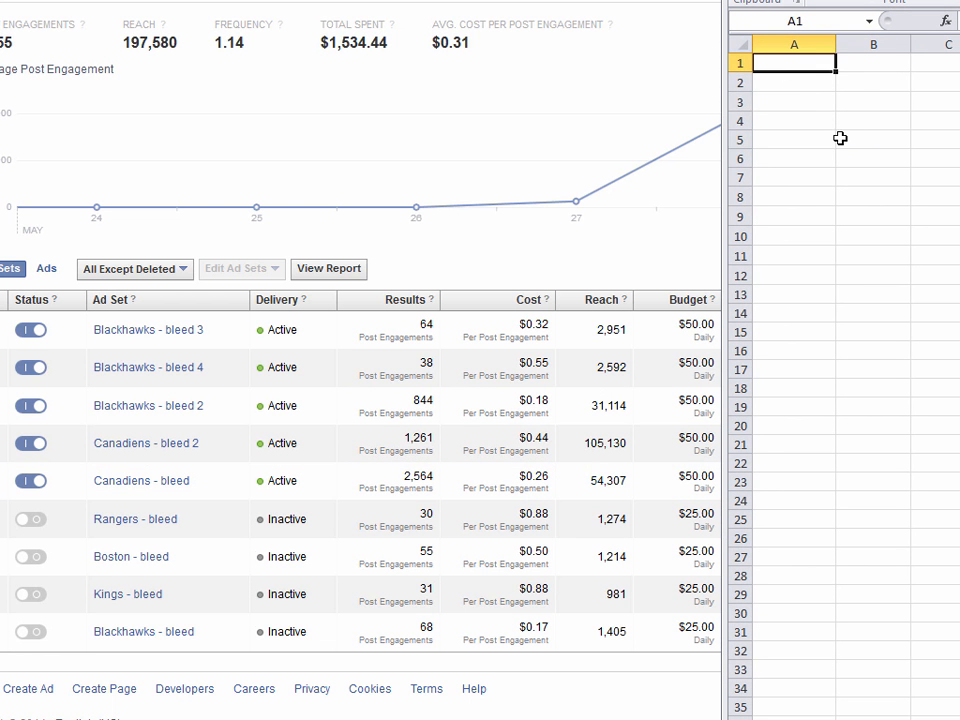
key(ctrl+v)
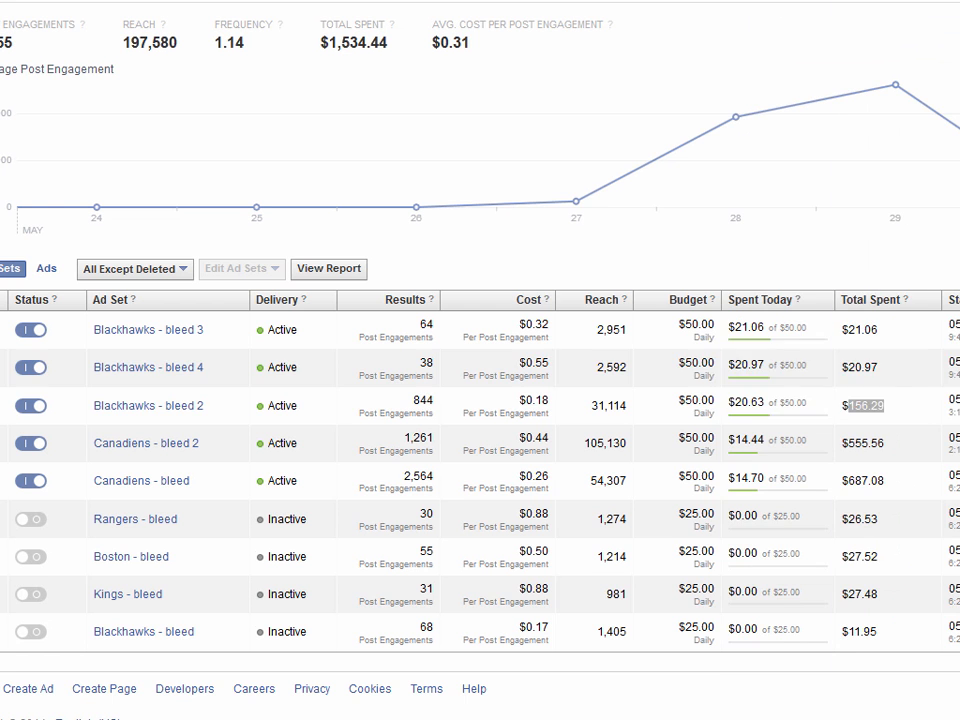
Copy the total spent for Blackhawks - bleed 4, 20.97, from the ad sets into Excel cell A2.
drag(880, 368, 850, 368)
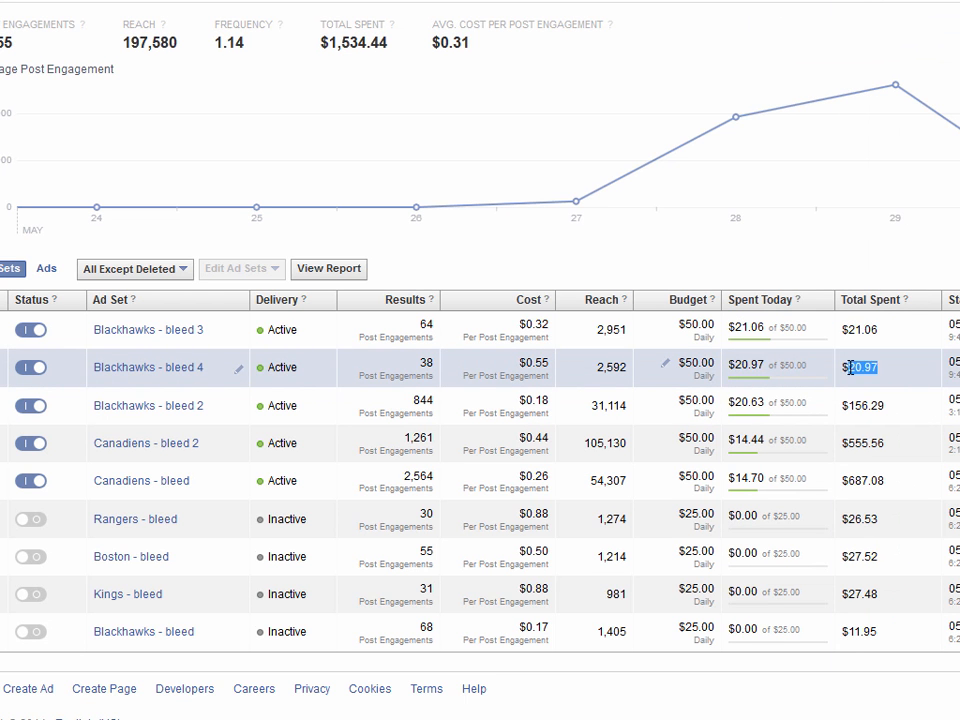
key(ctrl+c)
key(alt+Tab)
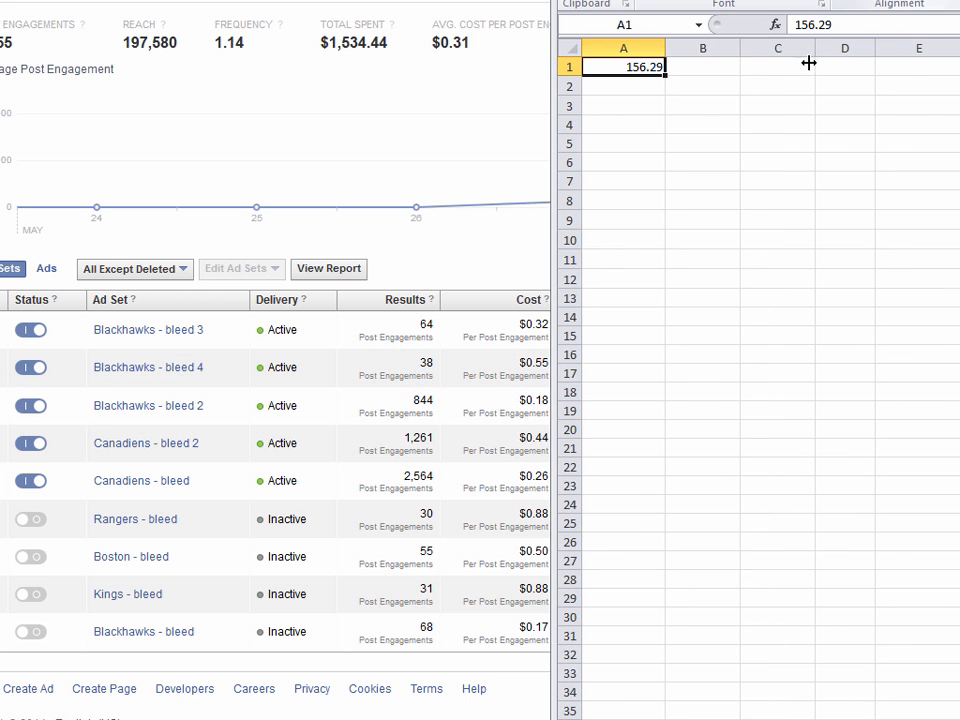
click(624, 96)
key(ctrl+v)
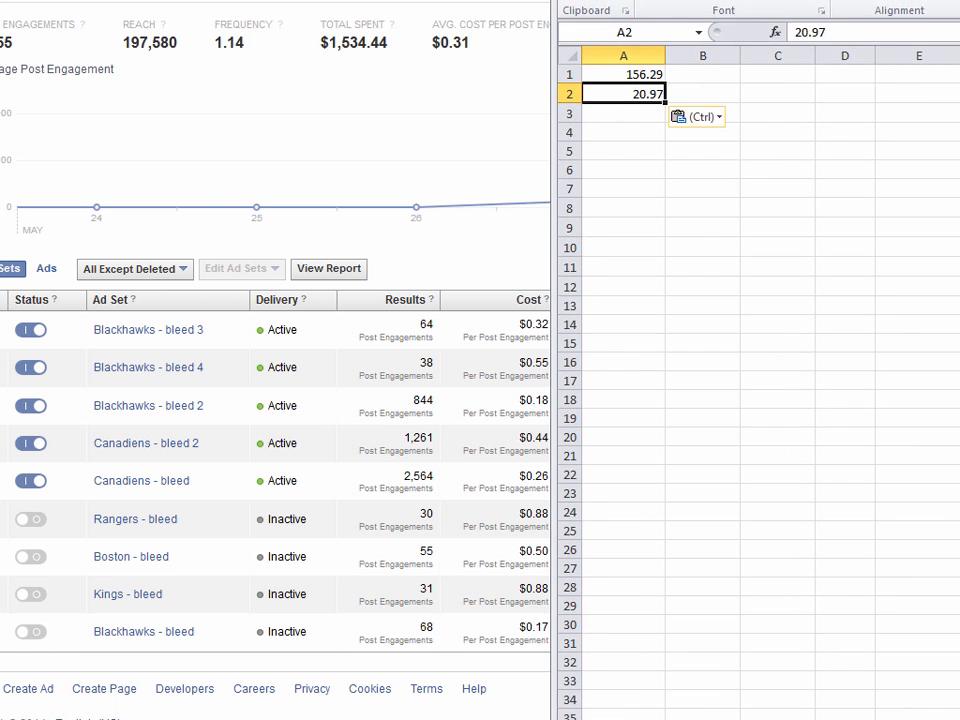
Copy the total spent for Blackhawks - bleed 3, 21.06, from the ad sets into Excel cell A3.
key(alt+Tab)
drag(895, 336, 849, 330)
key(ctrl+c)
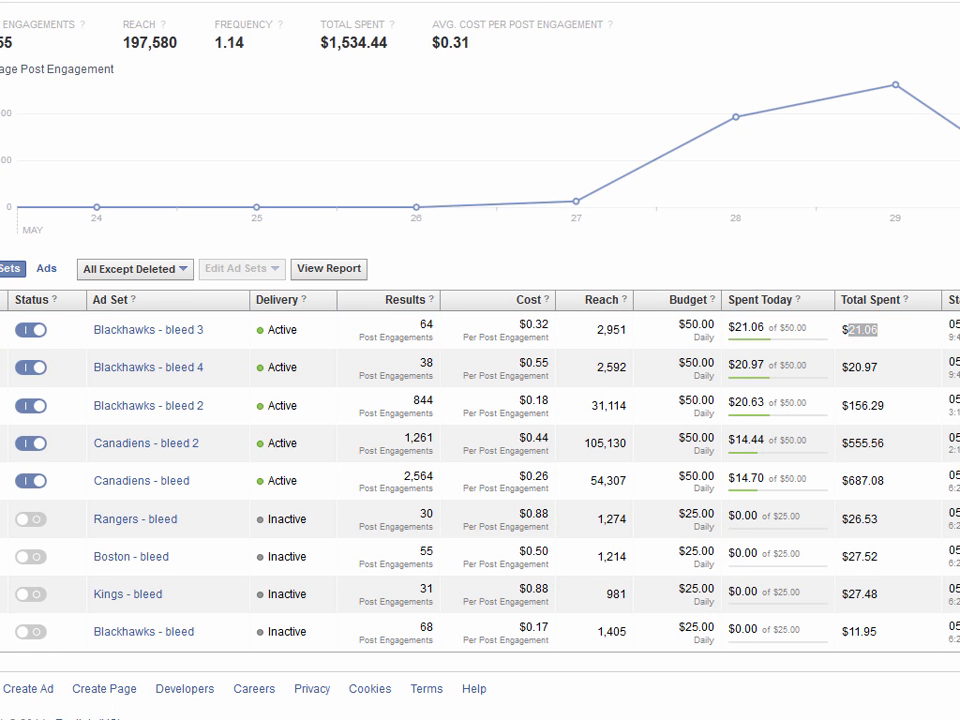
key(alt+Tab)
click(263, 147)
key(ctrl+v)
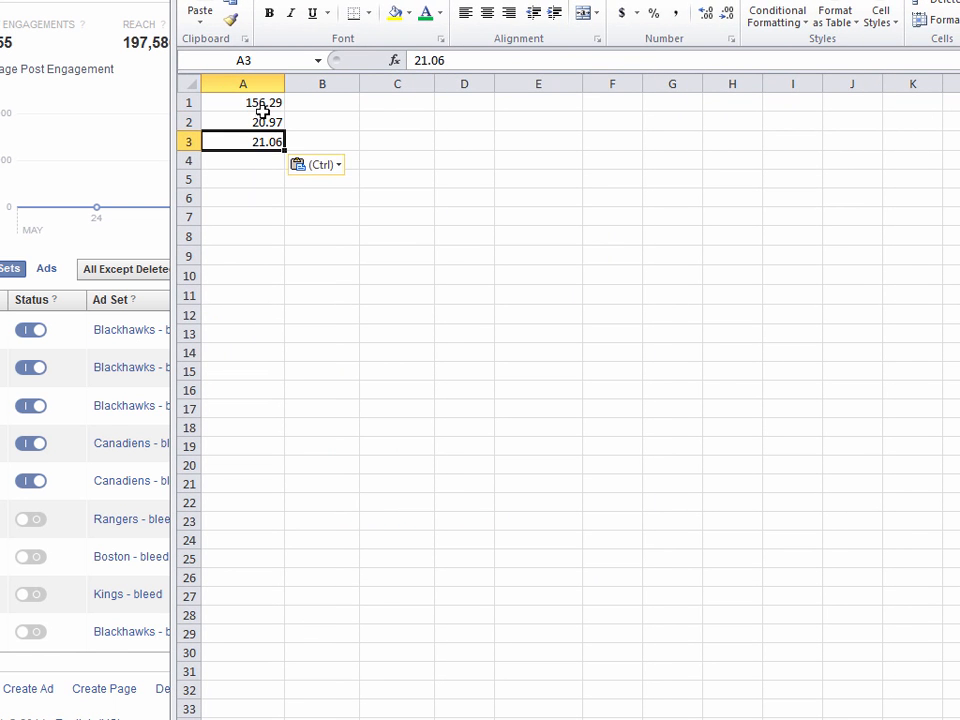
Sum the three ad spend values from A1 to A3 in cell A4 with AutoSum, and move the Excel window aside.
drag(740, 0, 553, 117)
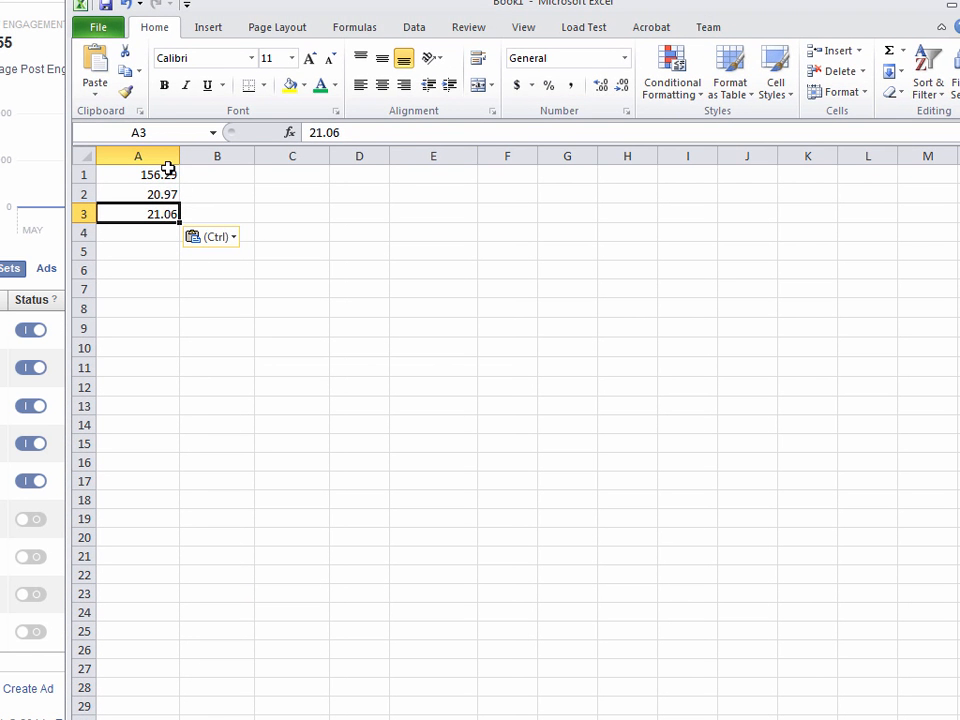
drag(165, 180, 146, 232)
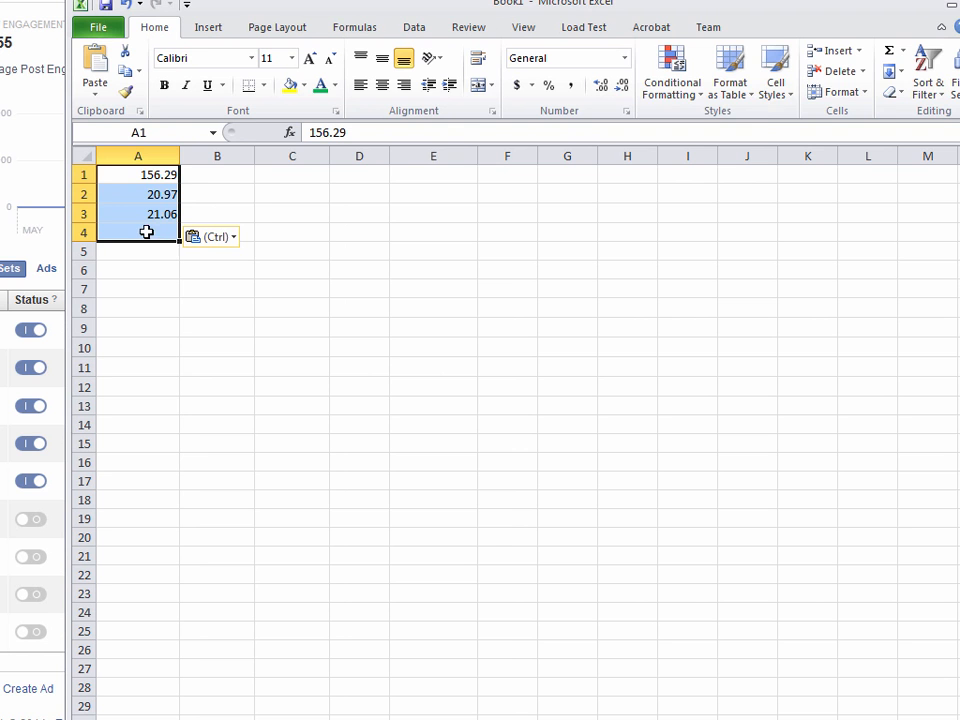
click(890, 52)
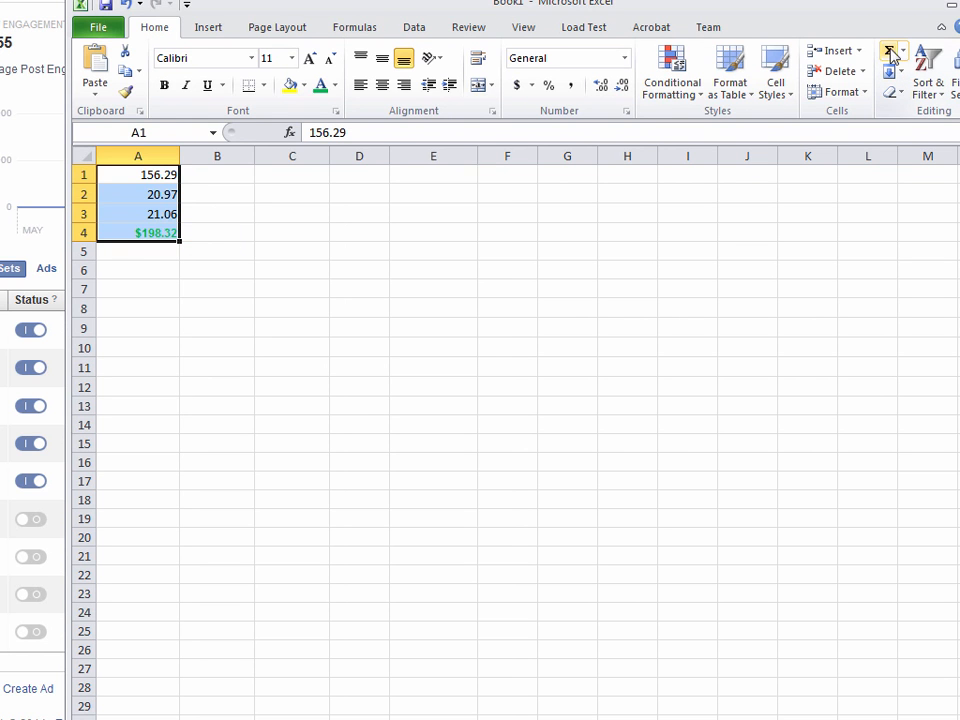
click(366, 258)
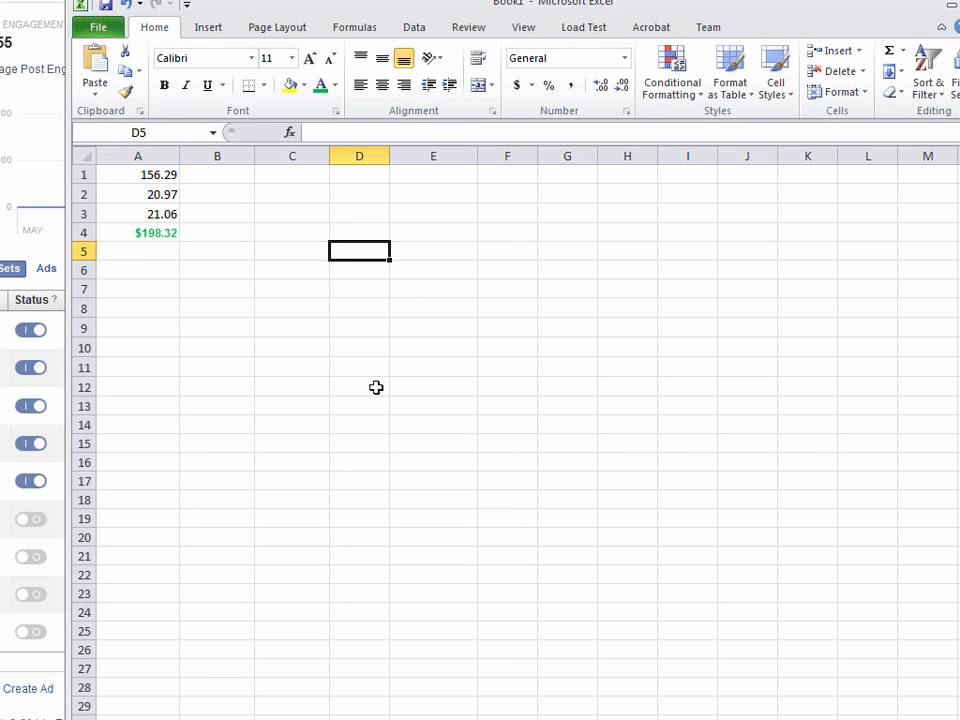
drag(692, 11, 959, 11)
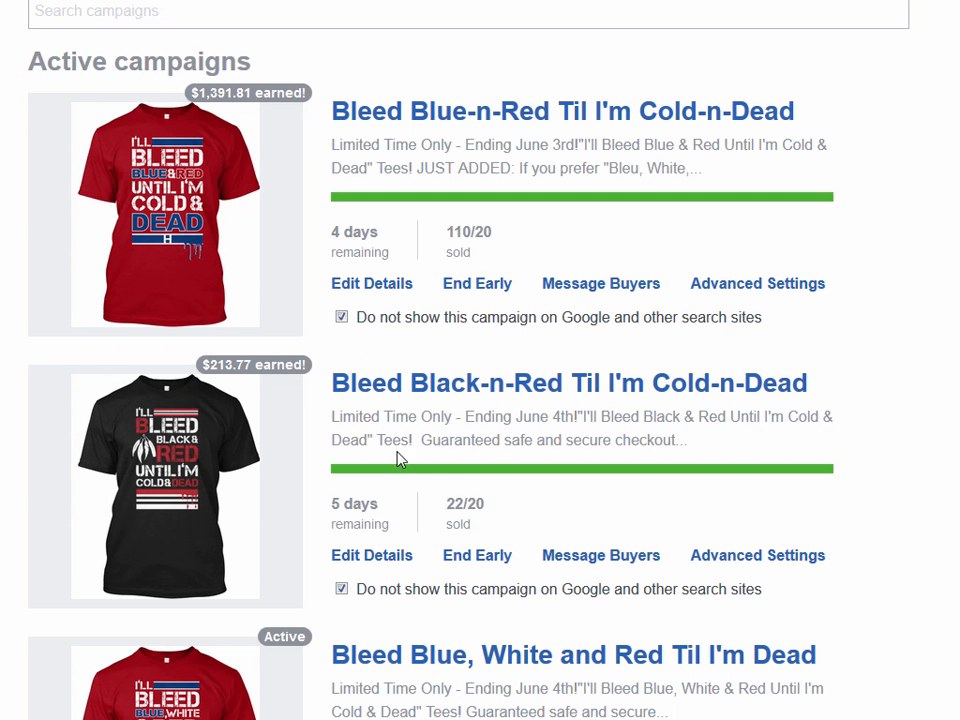
Copy the Bleed Black-n-Red campaign's earnings, 213.77, from the active campaigns page into Excel cell A5.
drag(253, 366, 214, 362)
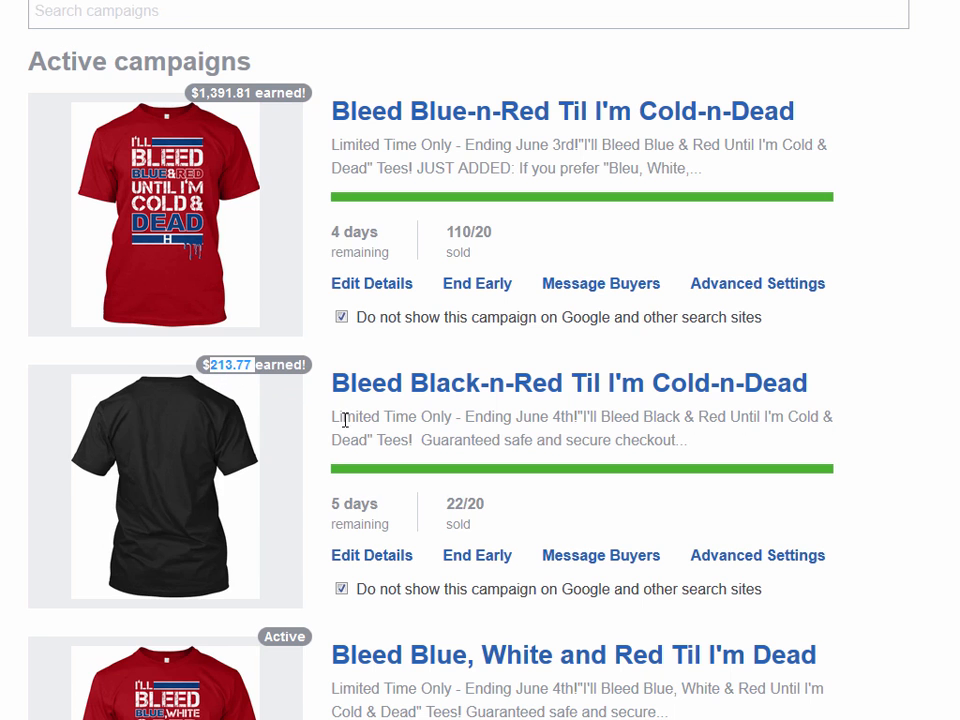
click(487, 517)
drag(959, 0, 380, 2)
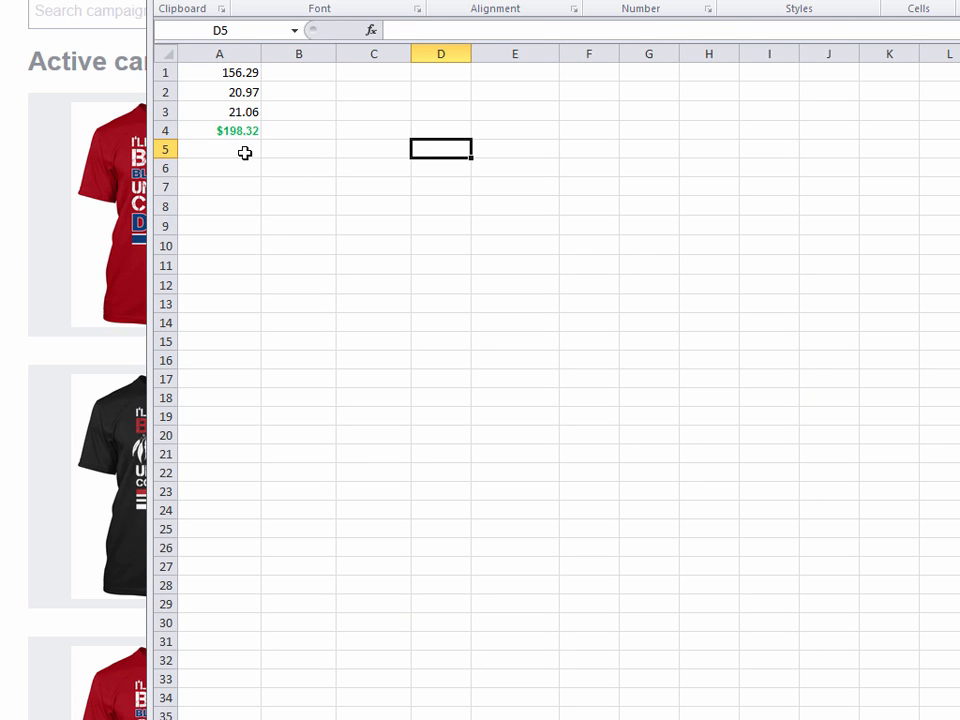
click(244, 152)
key(ctrl+v)
click(223, 192)
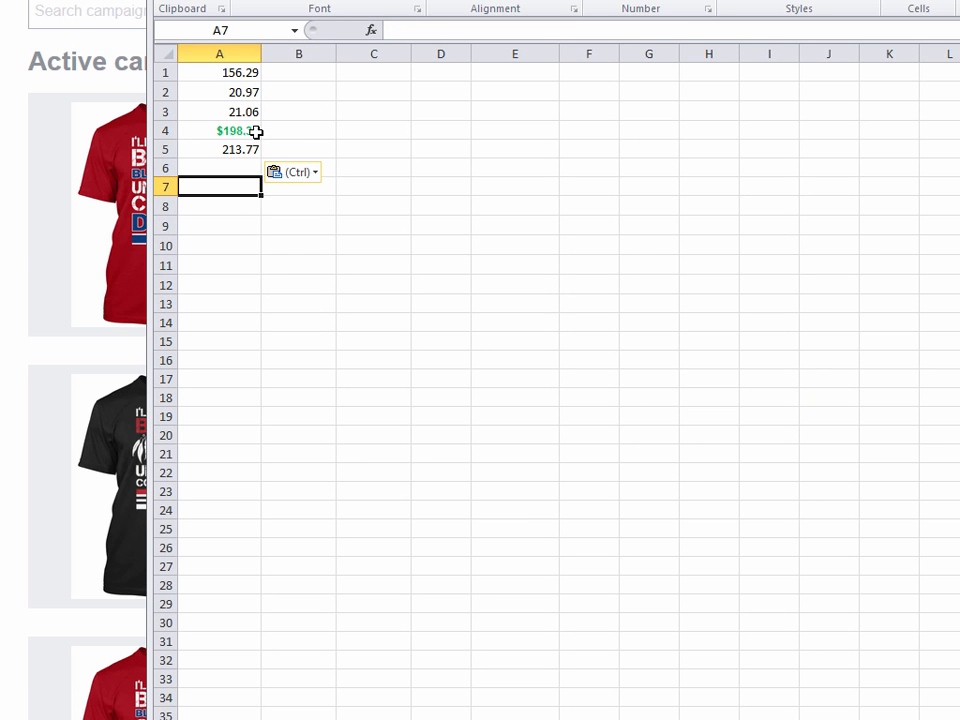
Enter a formula in cell A6 that subtracts the total ad spend in A4 from the earnings in A5.
click(243, 167)
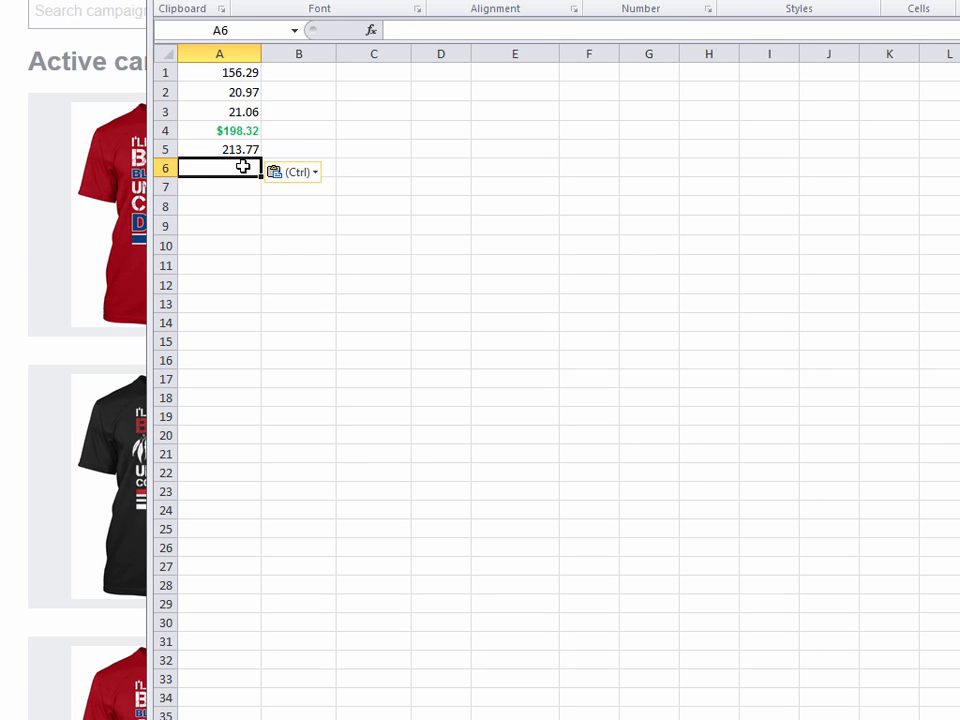
text(=)
click(241, 149)
text(-)
click(229, 128)
key(Return)
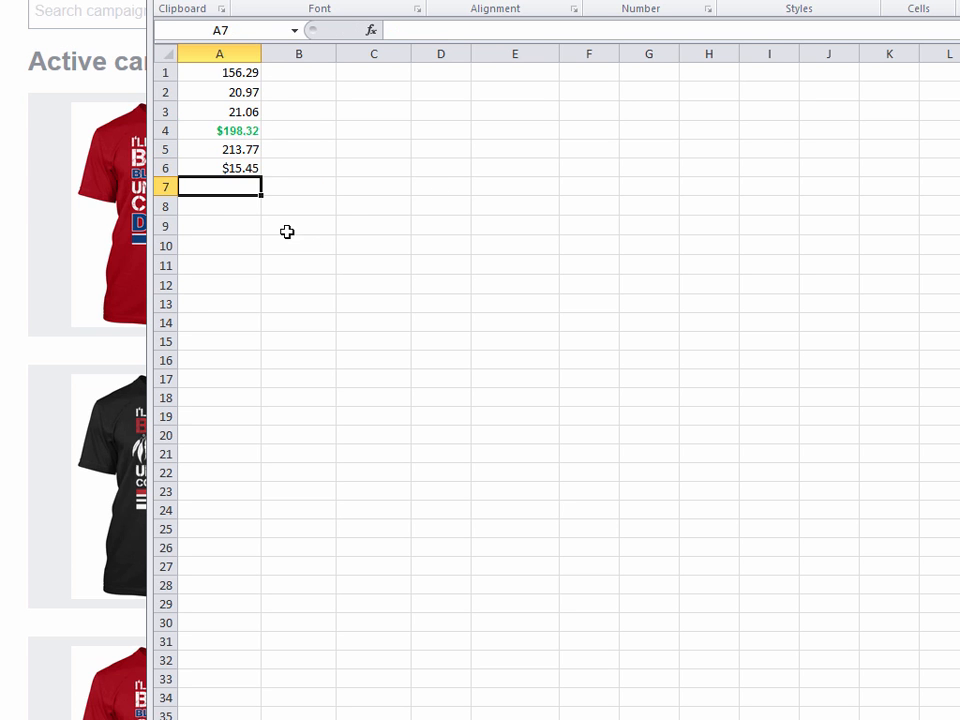
Copy the Bleed Blue-n-Red campaign's earnings, 1,391.81, from the active campaigns page into Excel cell C4.
drag(839, 0, 821, 32)
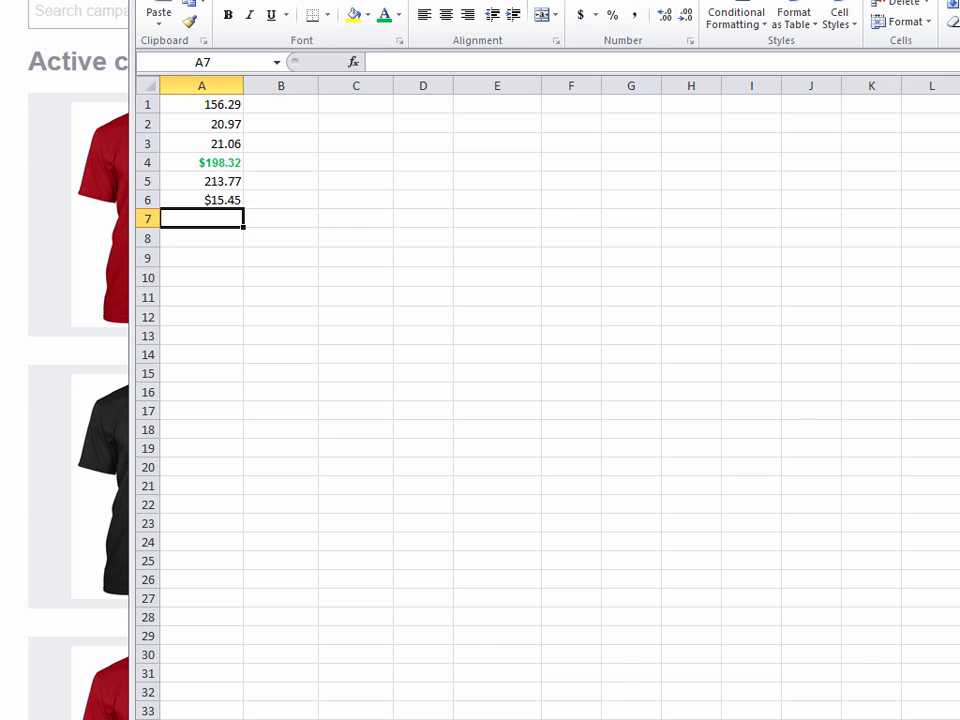
click(470, 314)
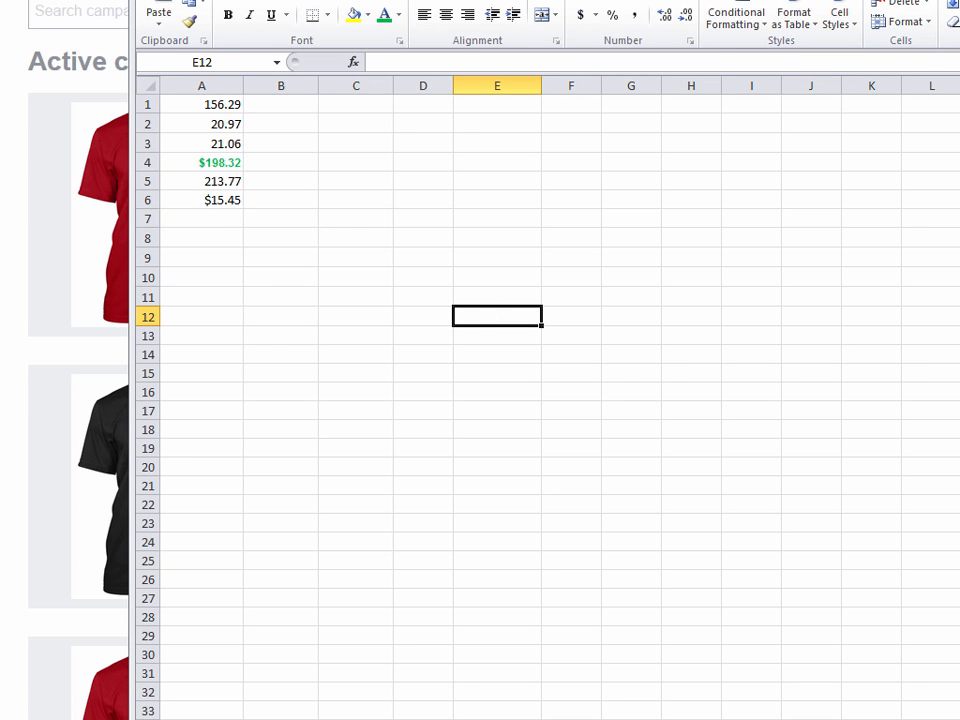
drag(800, 0, 811, 22)
click(865, 0)
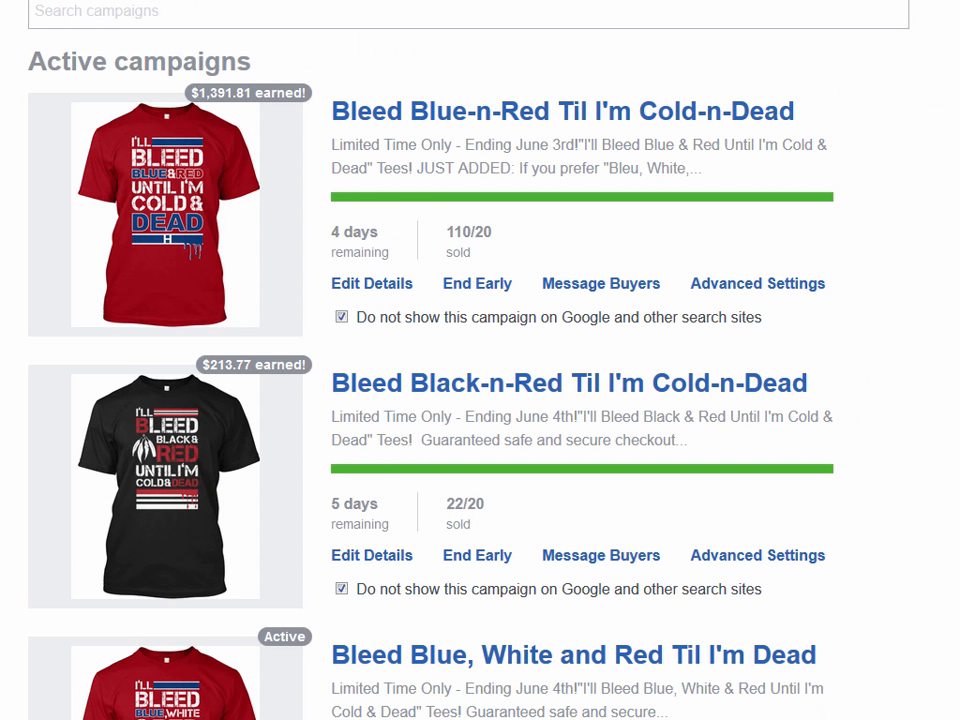
drag(252, 97, 200, 103)
click(700, 719)
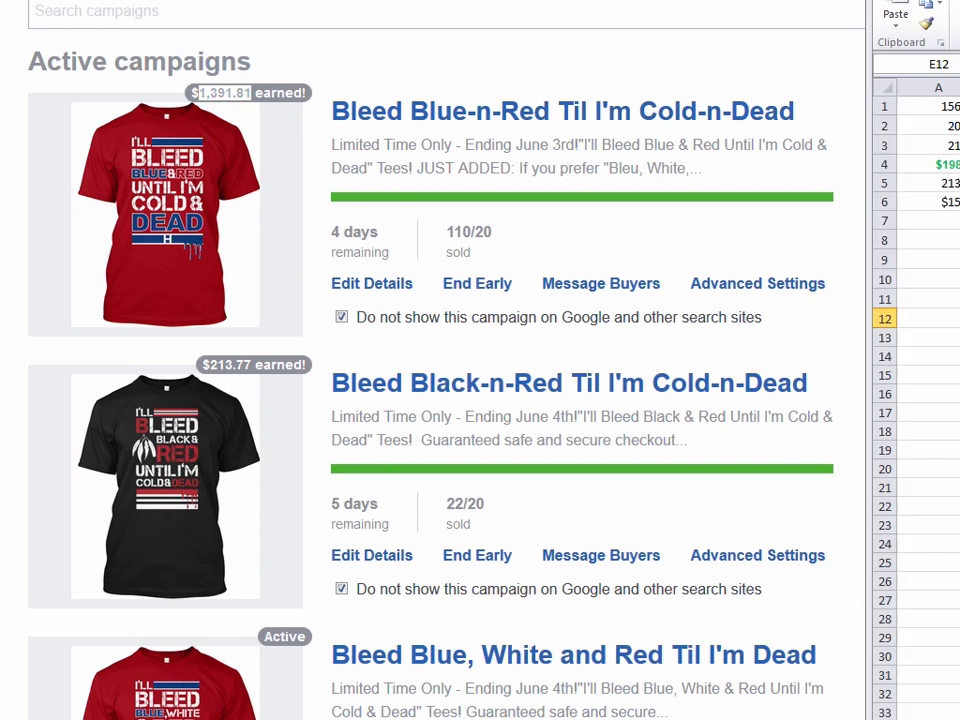
click(450, 162)
key(ctrl+v)
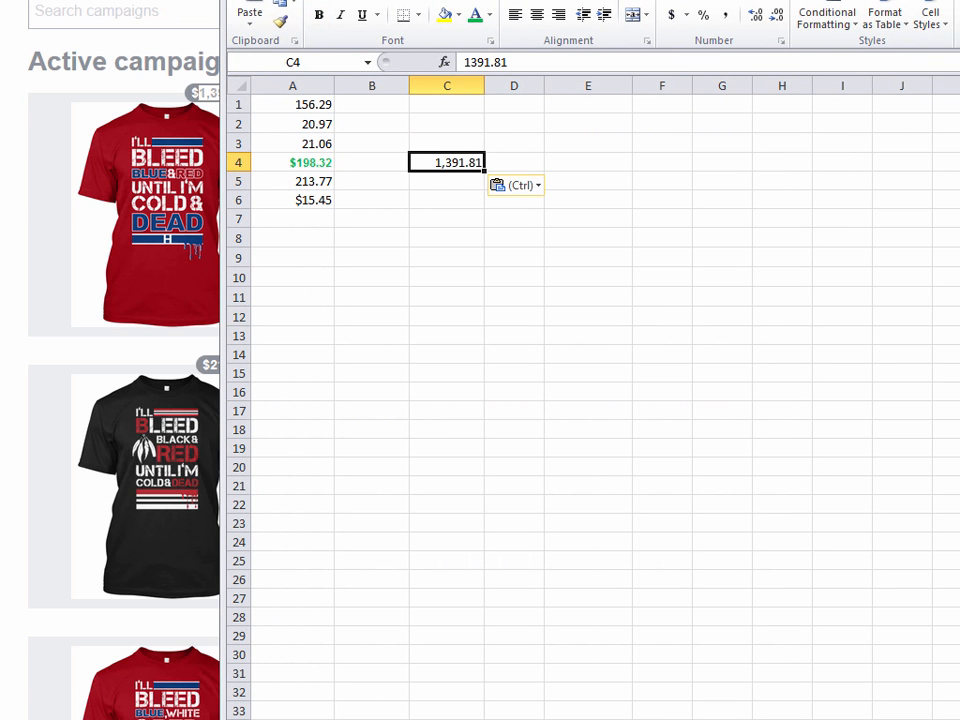
Copy the total spent for Canadiens - bleed 2, 555.56, from the Facebook ad sets into Excel cell C5.
key(alt+Tab)
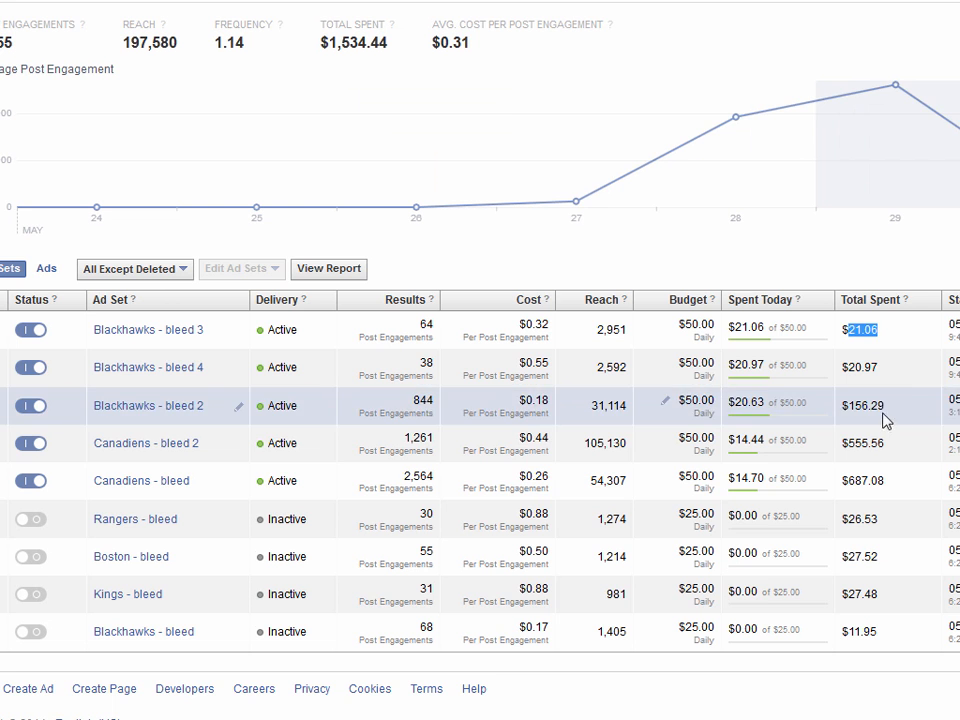
drag(885, 443, 849, 443)
key(ctrl+c)
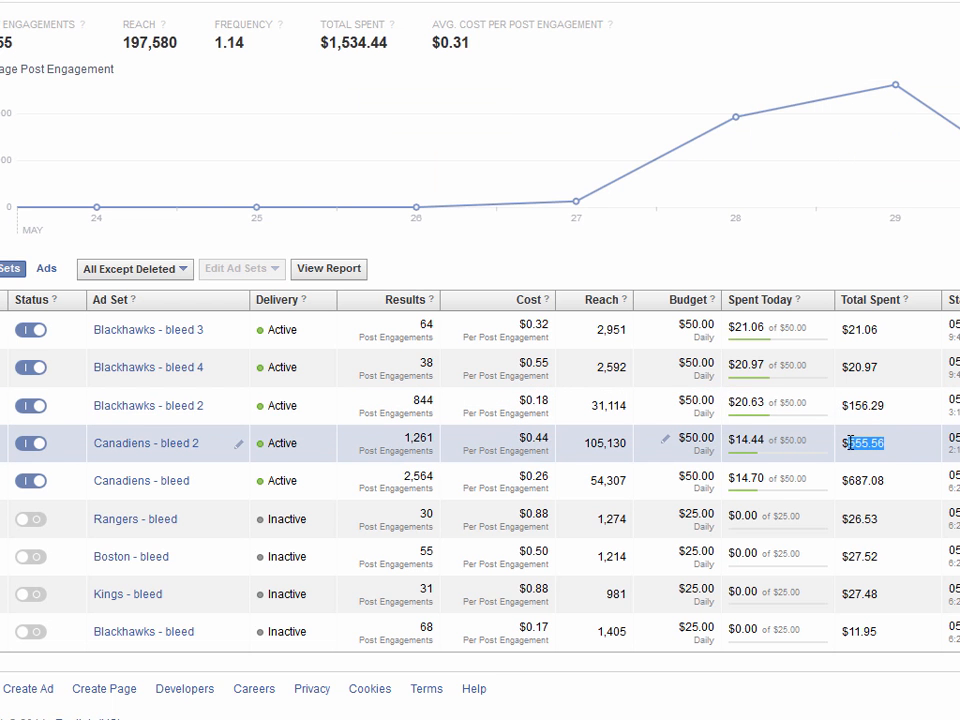
key(alt+Tab)
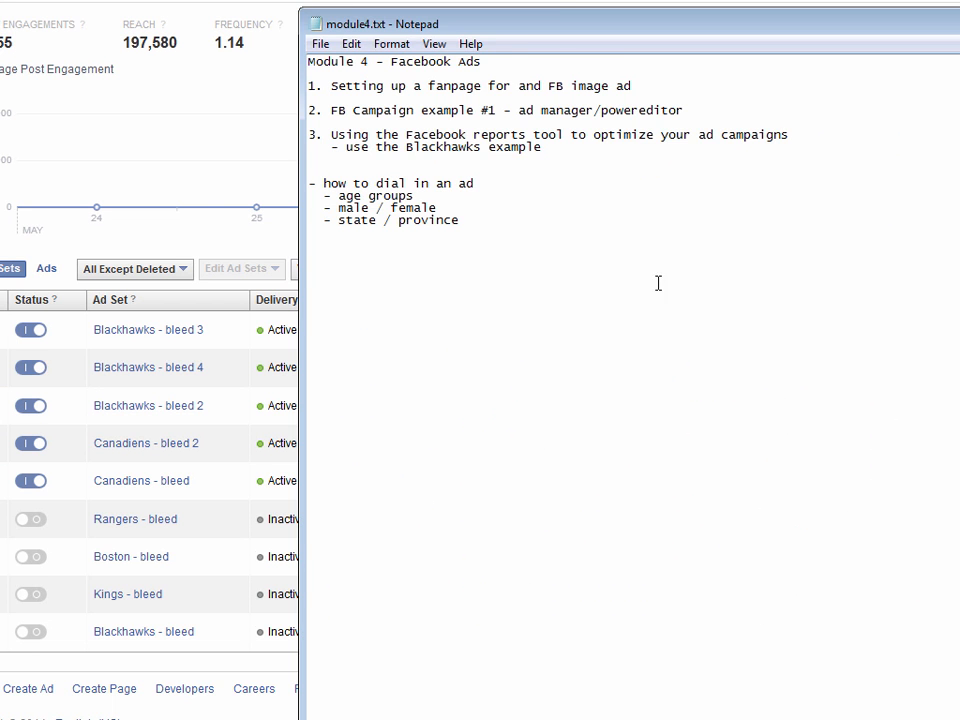
key(alt+Tab)
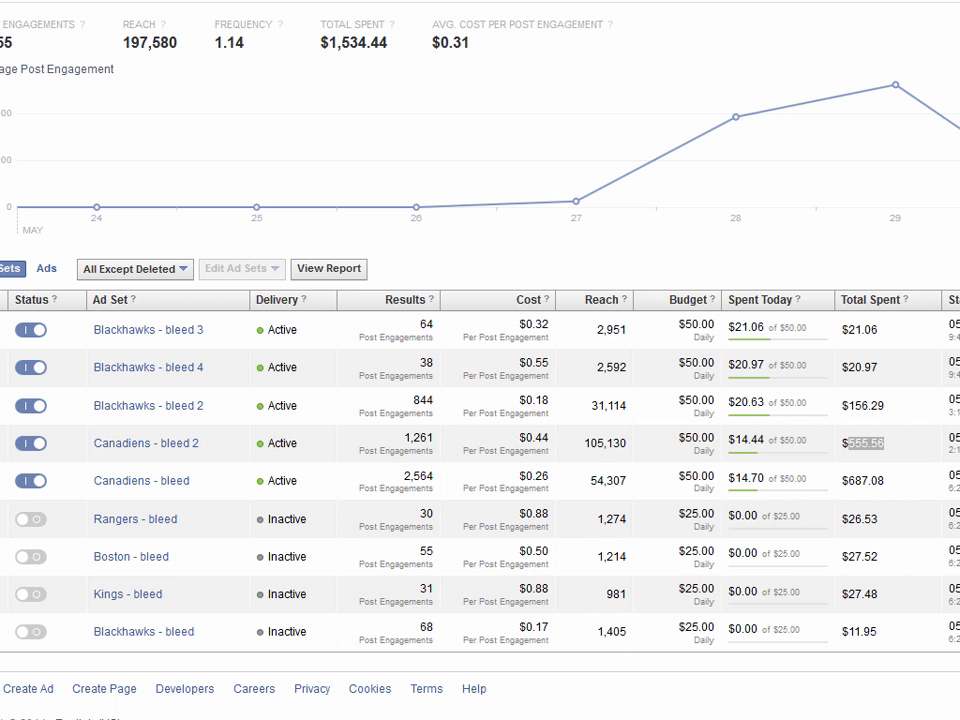
key(alt+Tab)
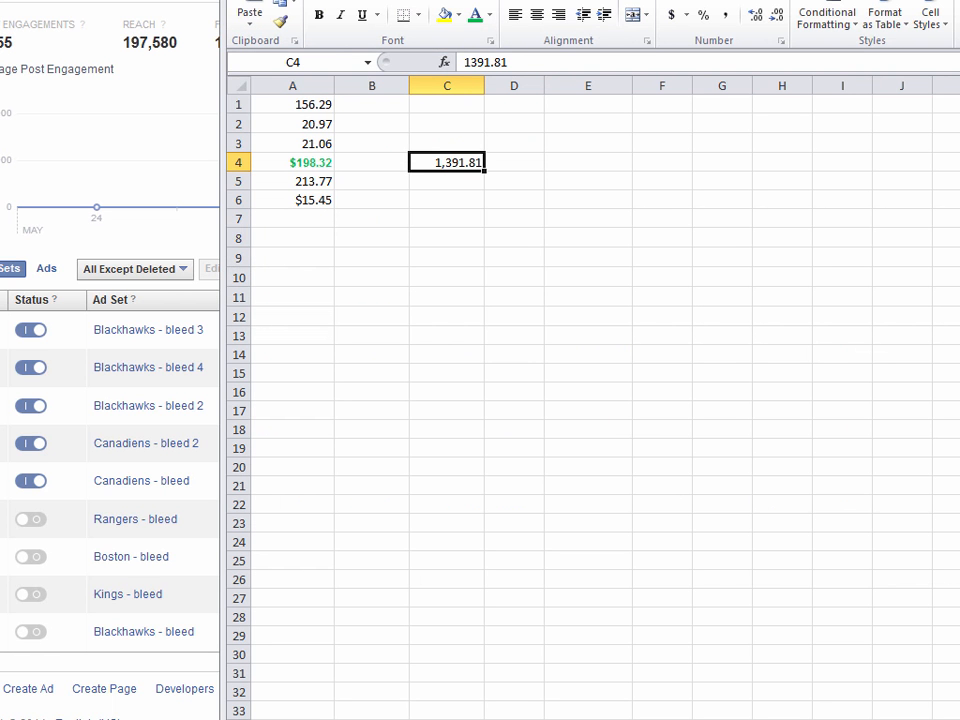
click(450, 186)
key(ctrl+v)
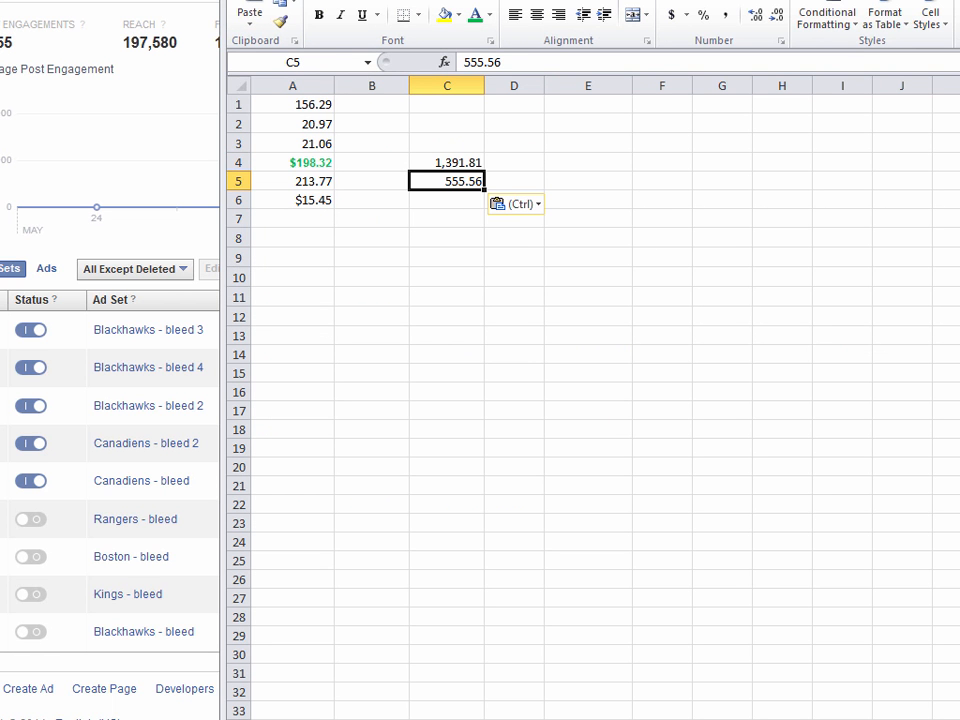
Copy the total spent for Canadiens - bleed, 687.08, from the Facebook ad sets into Excel cell C6.
drag(450, 0, 959, 0)
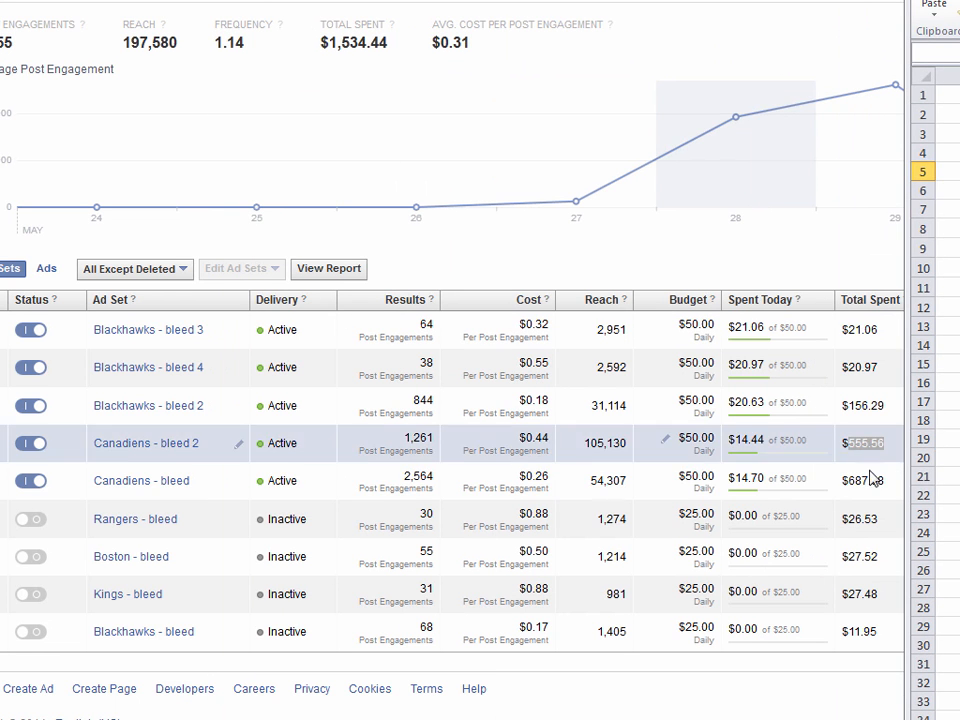
click(883, 477)
drag(889, 489, 851, 483)
key(ctrl+c)
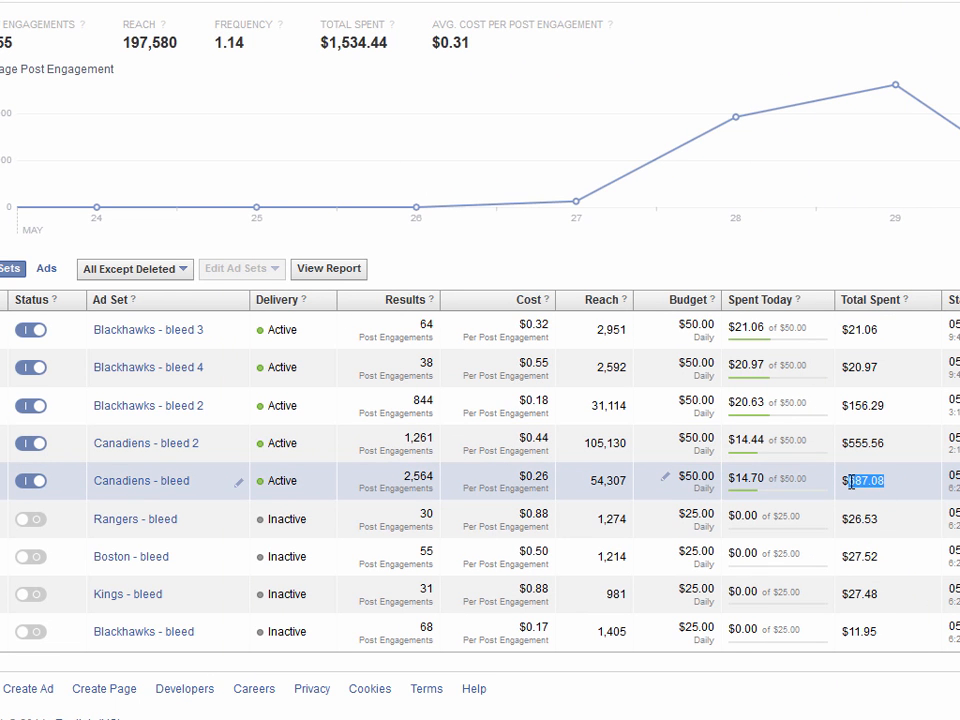
drag(959, 0, 700, 0)
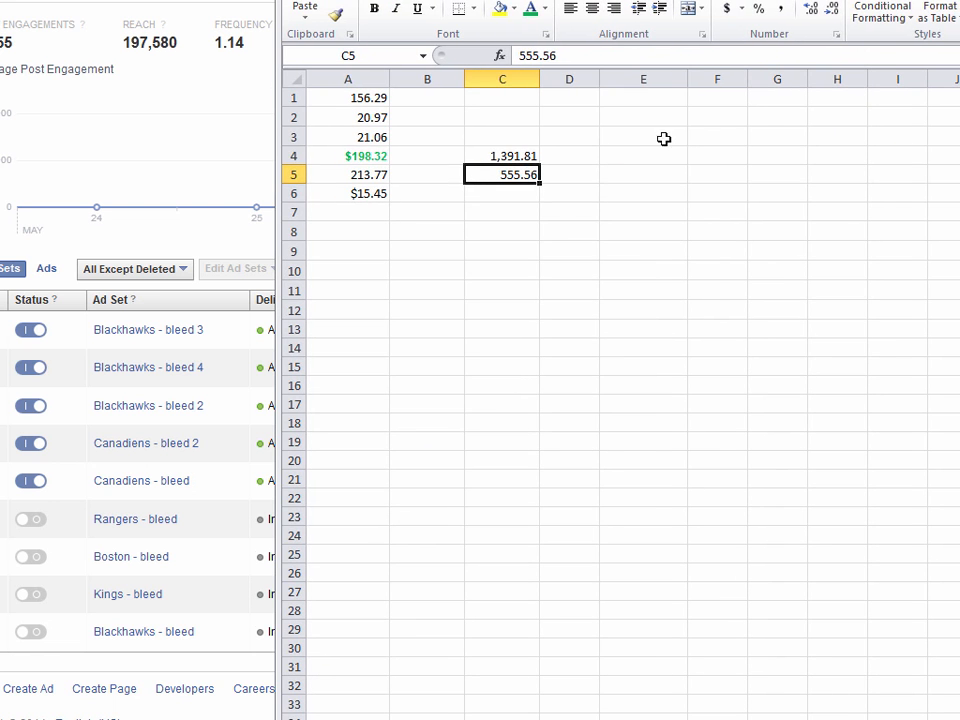
click(527, 191)
key(ctrl+v)
Sum the two Canadiens ad spend values in C5 and C6 into cell C7 with AutoSum.
drag(515, 174, 514, 211)
key(alt+equal)
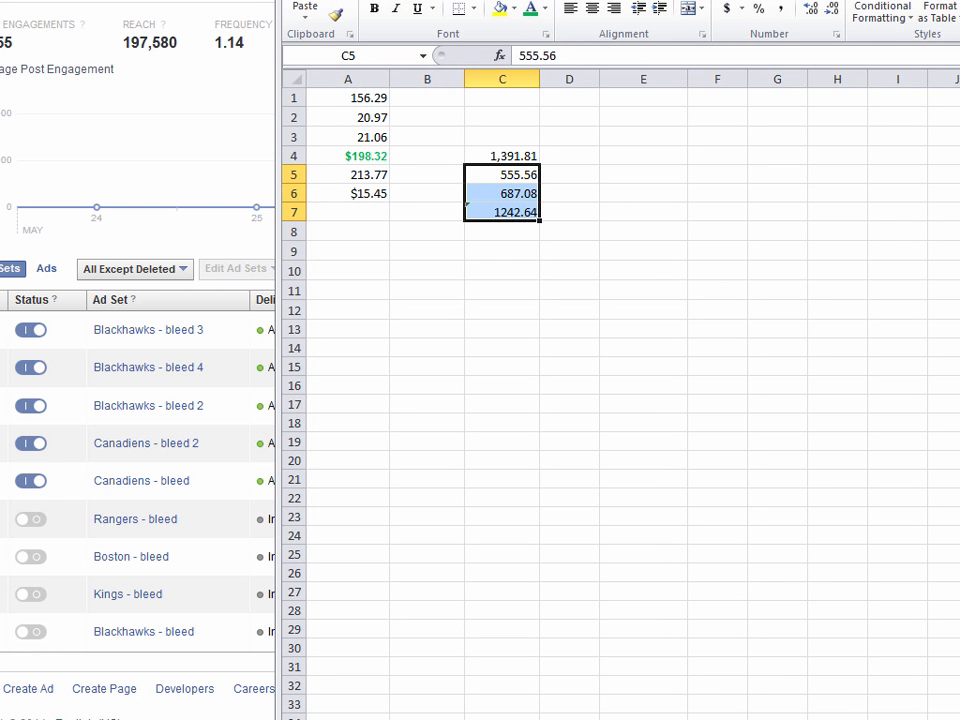
click(516, 230)
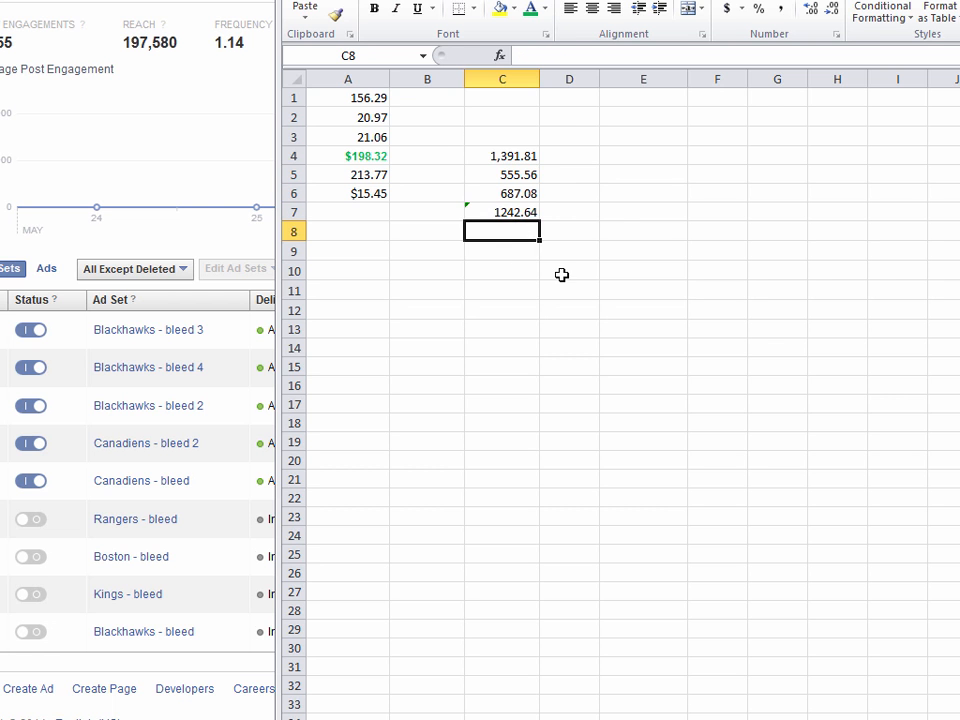
Enter the formula =C4-C7 in cell C8 to subtract the Canadiens ad spend from the earnings.
click(515, 157)
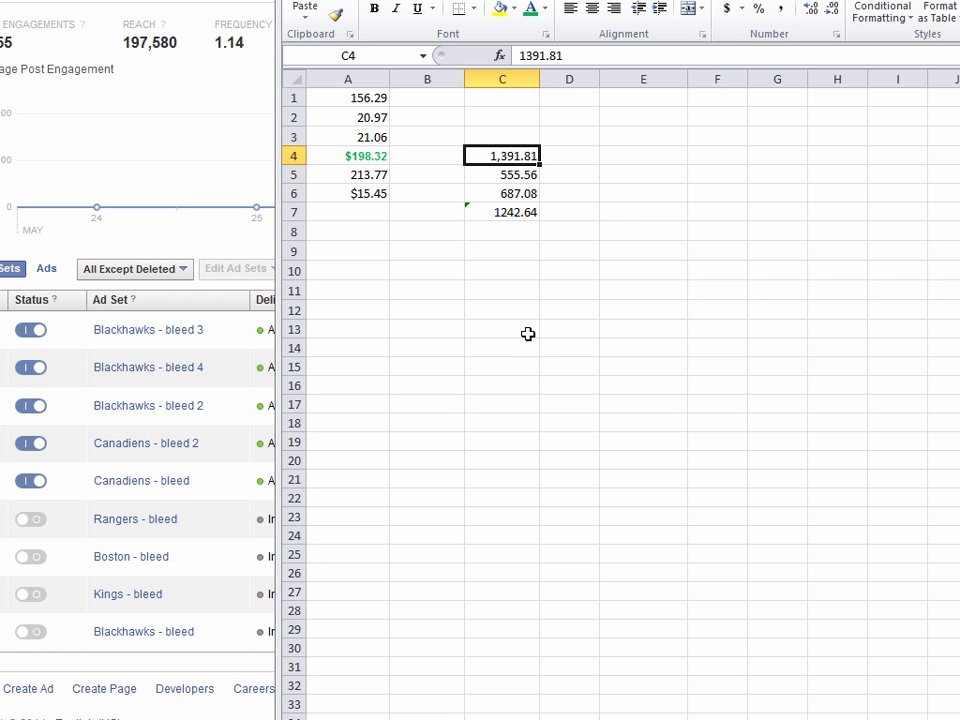
click(514, 234)
text(=)
click(516, 160)
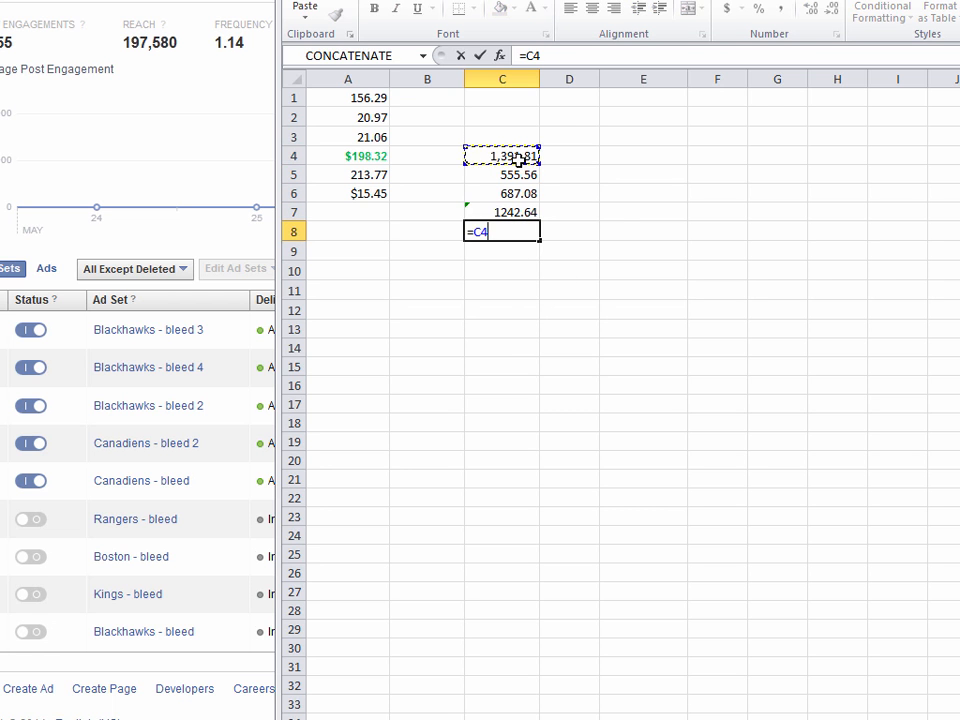
text(-)
click(518, 211)
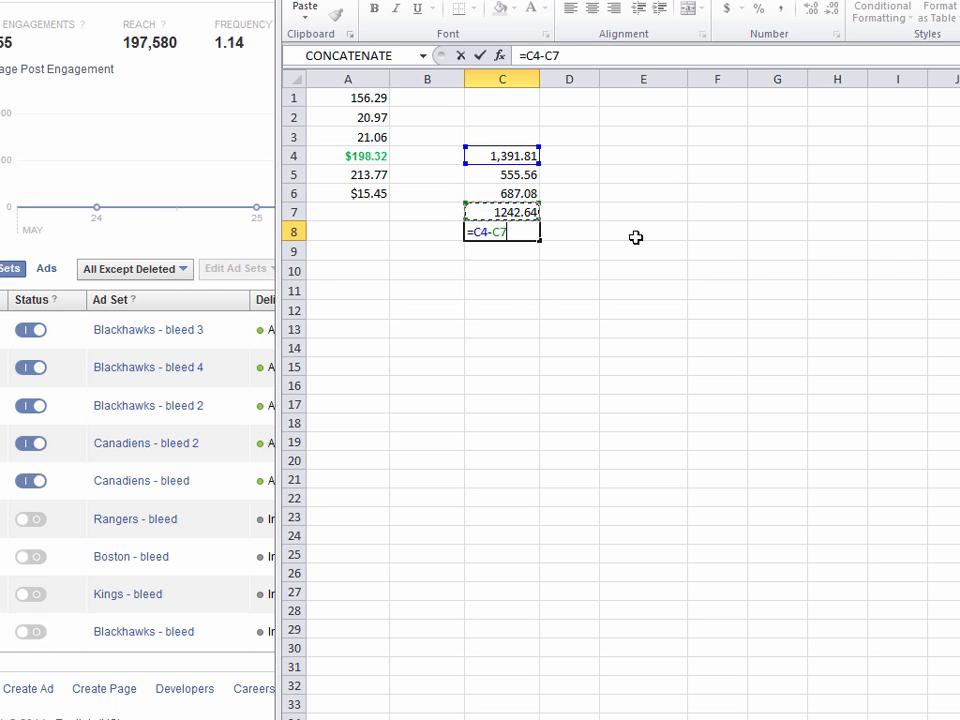
key(Return)
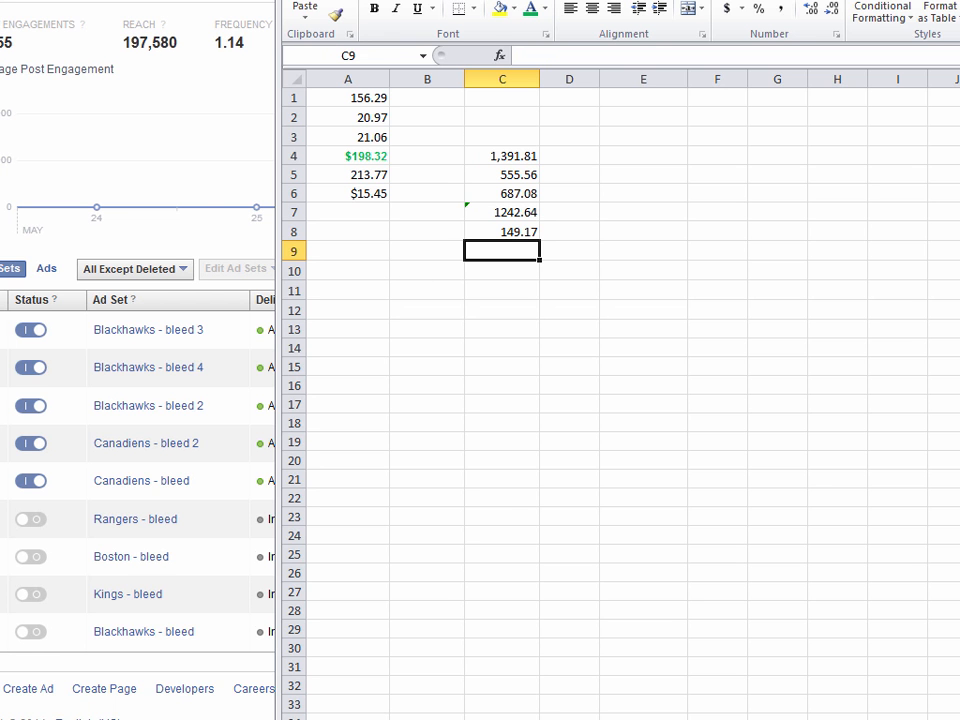
Switch to the Facebook ads campaign list and highlight the total spent for the NHL - One More campaign.
key(alt+Tab)
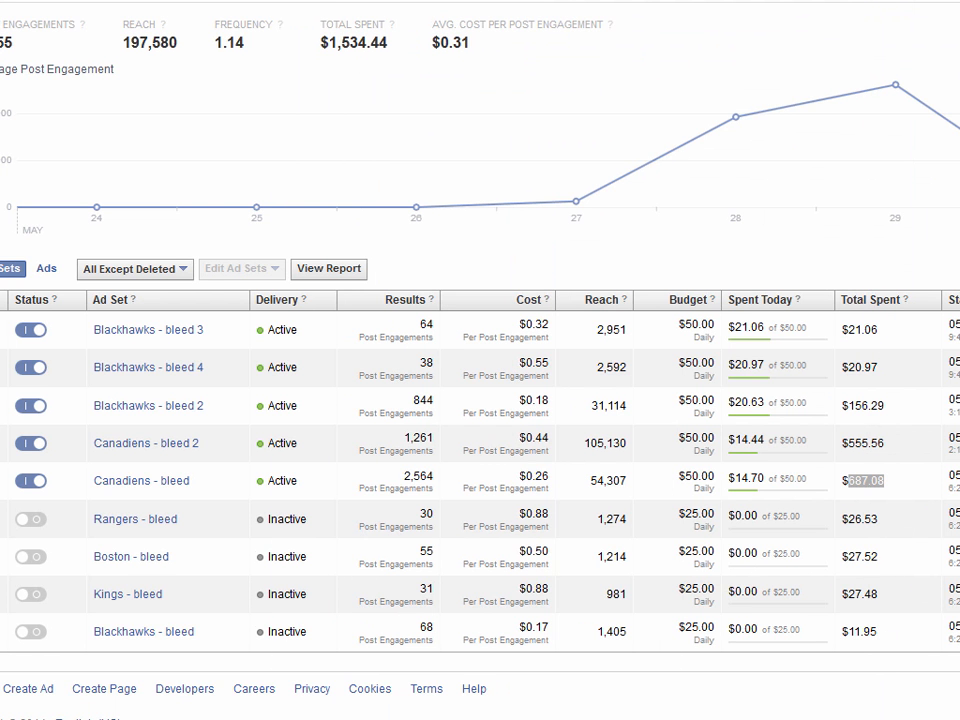
click(650, 361)
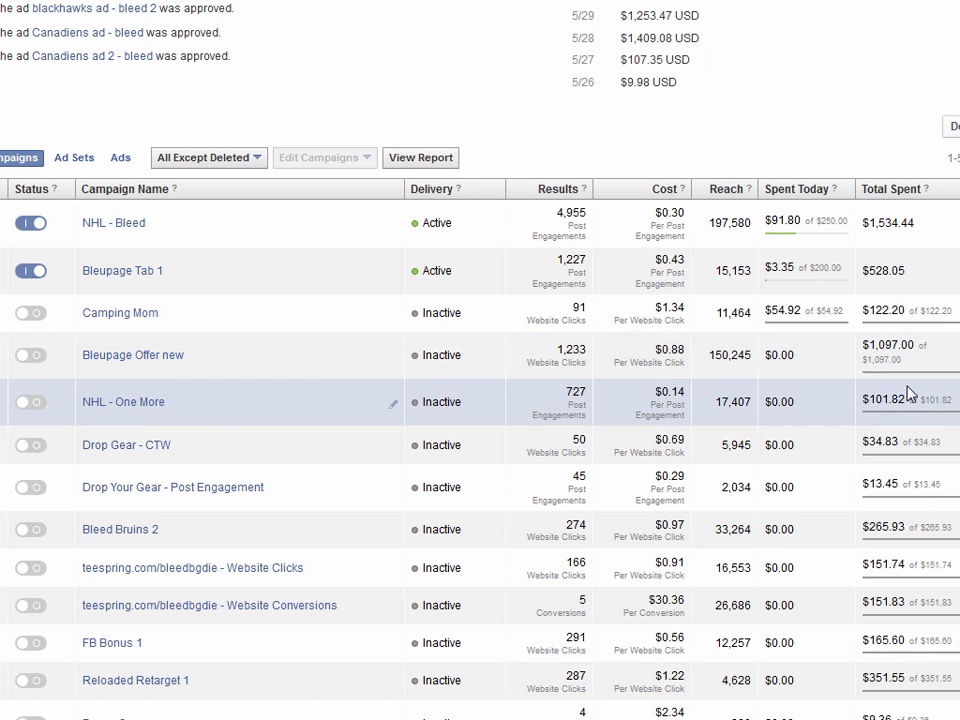
drag(911, 400, 870, 400)
click(957, 400)
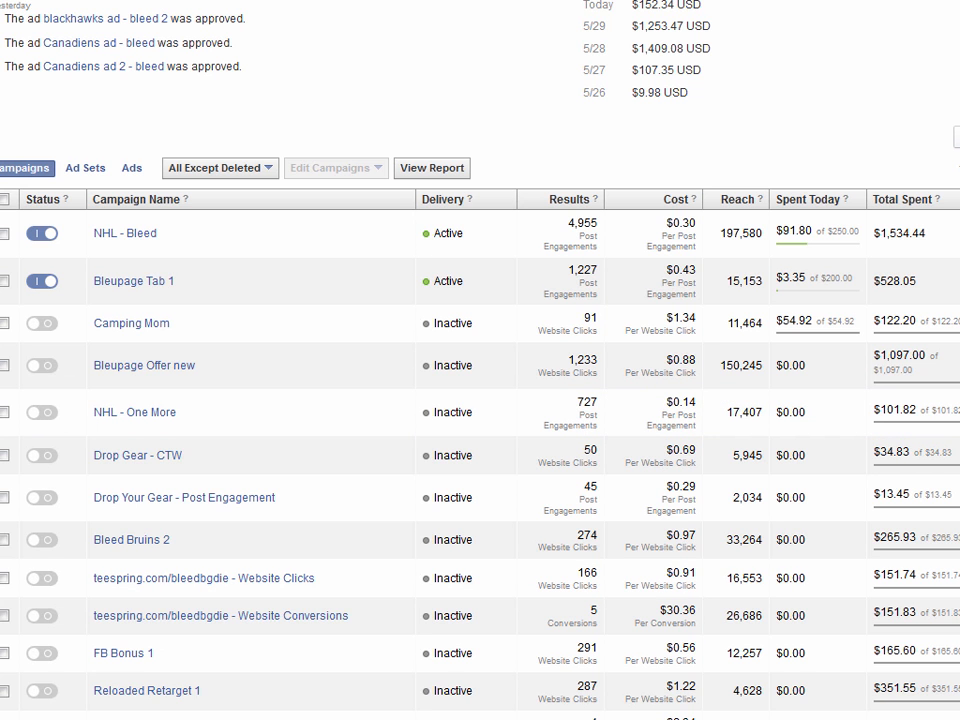
Open the NHL - Bleed campaign and list only its active ads, sorted by ad name.
click(130, 240)
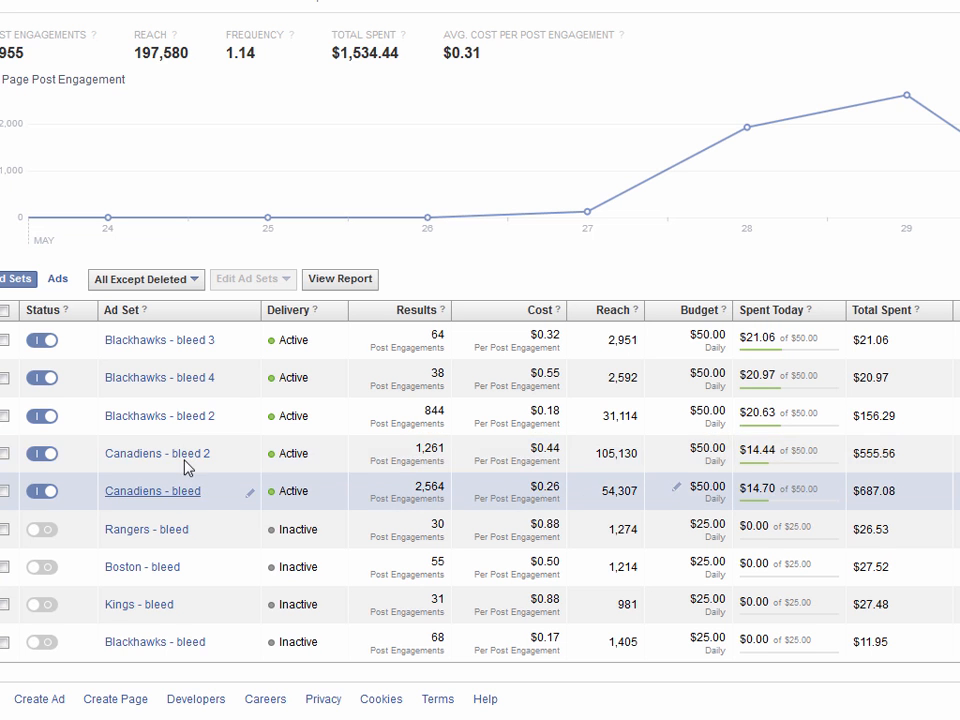
click(58, 279)
click(184, 282)
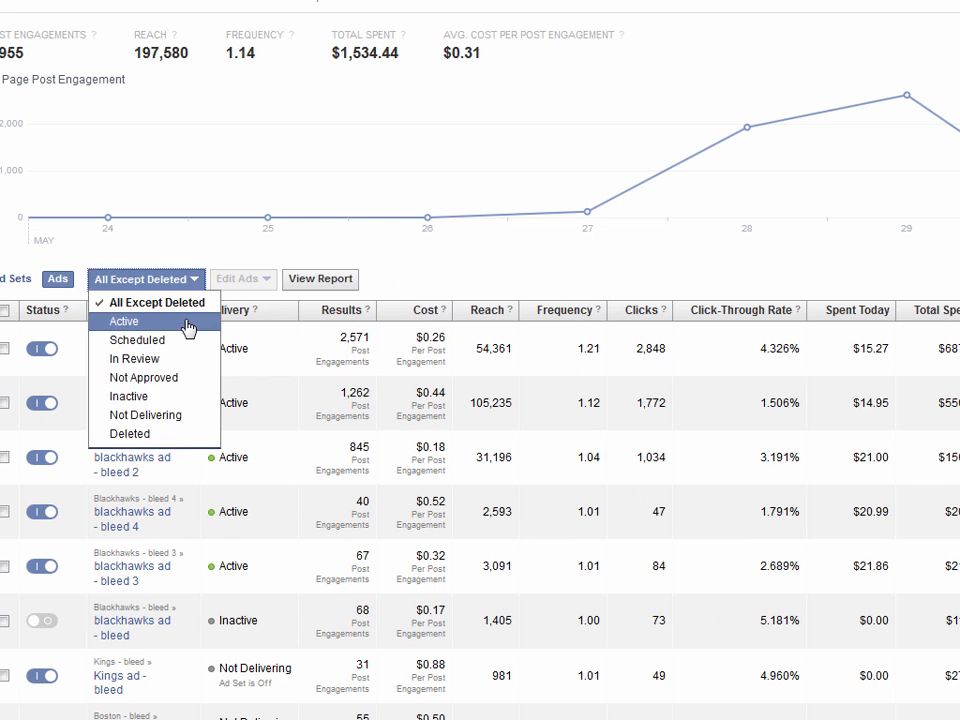
click(190, 322)
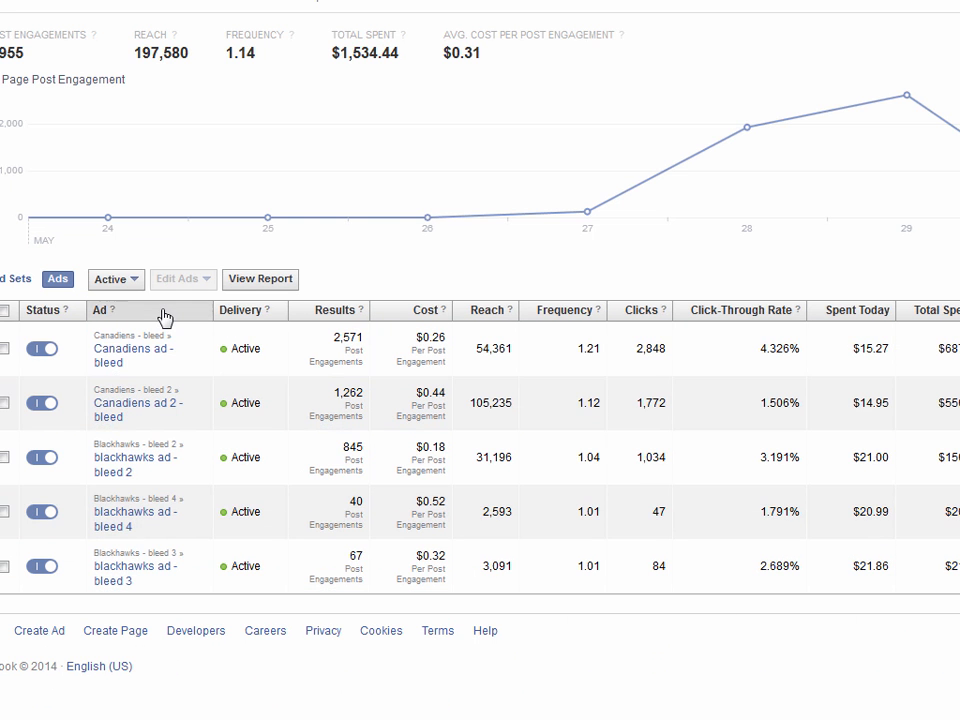
click(163, 316)
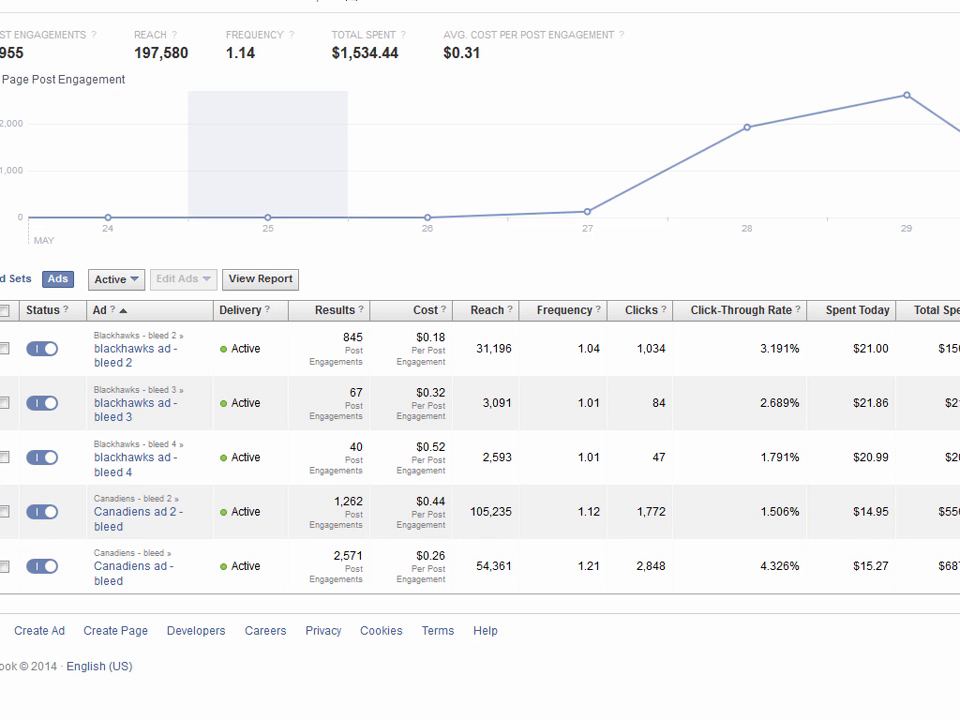
Return to the NHL - Bleed campaign's ad sets and filter them to show only active ones.
click(18, 280)
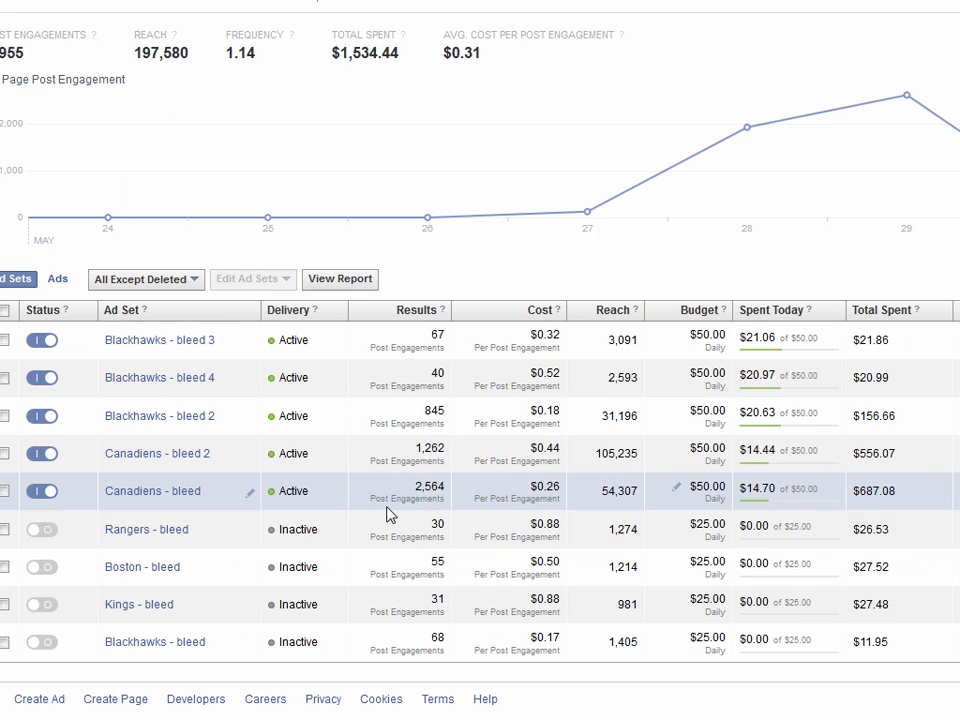
click(129, 280)
click(155, 321)
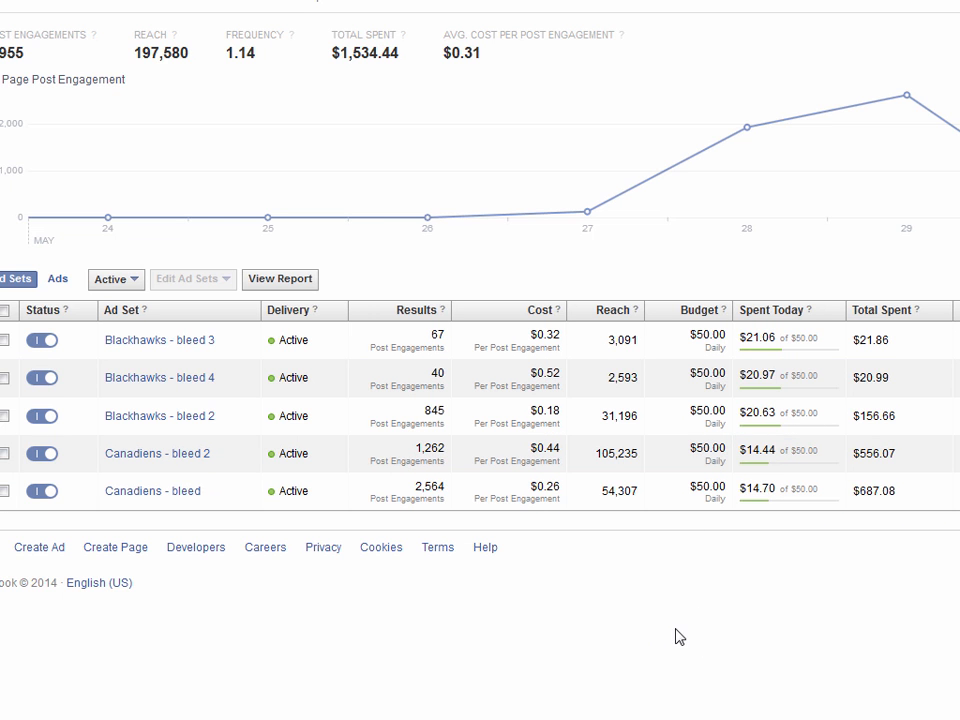
Highlight the total spent for both Canadiens ad sets, and open the Canadiens - bleed ad set to examine its ad and targeting.
drag(898, 455, 860, 452)
drag(897, 491, 861, 490)
click(853, 578)
click(181, 493)
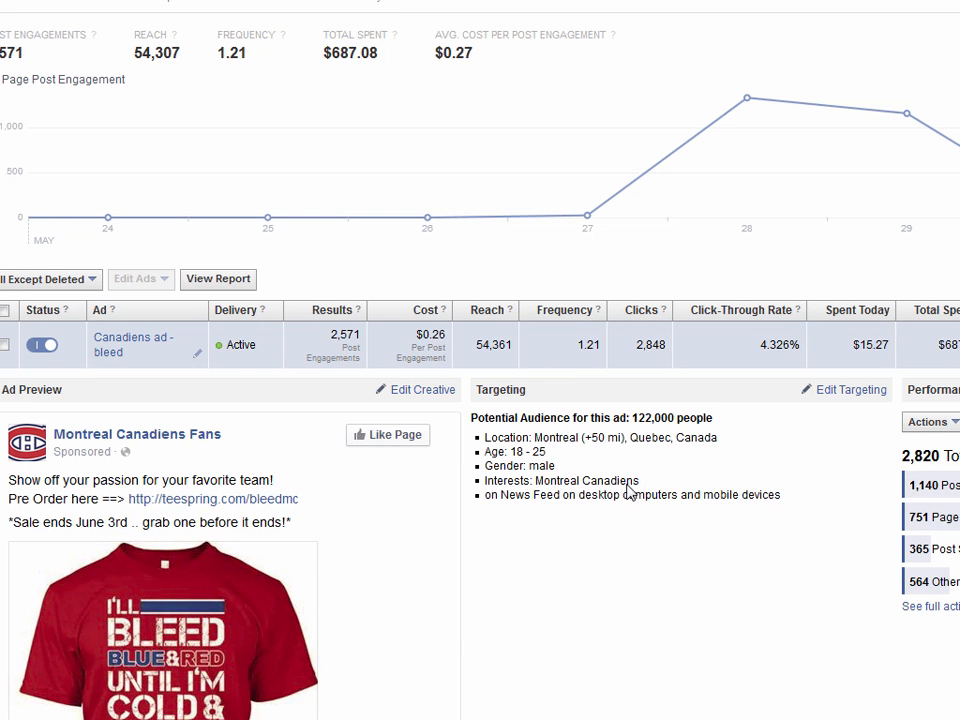
Highlight the age and gender in the Canadiens ad - bleed targeting summary, and inspect its full targeting settings without changing them.
scroll(617, 574, down, 2)
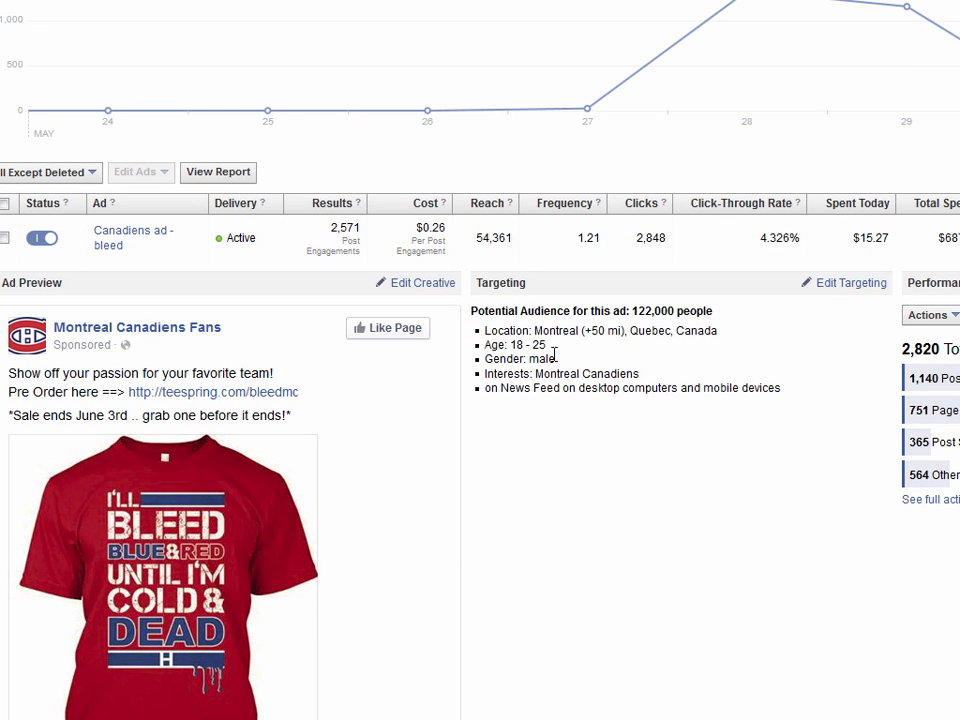
drag(547, 345, 510, 345)
double_click(541, 359)
click(550, 446)
click(855, 288)
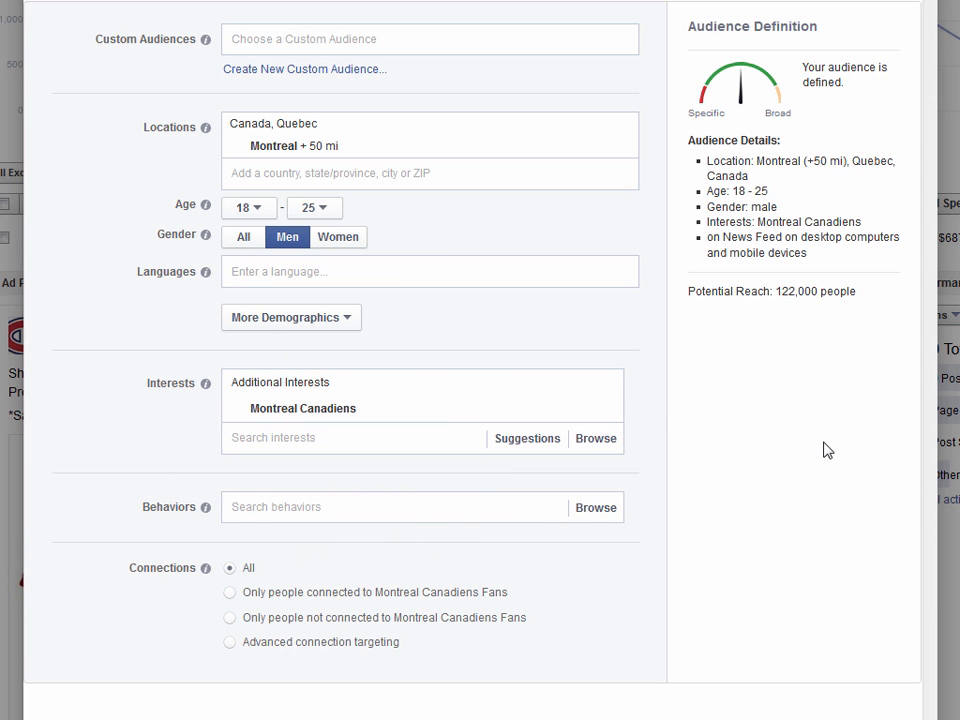
key(Escape)
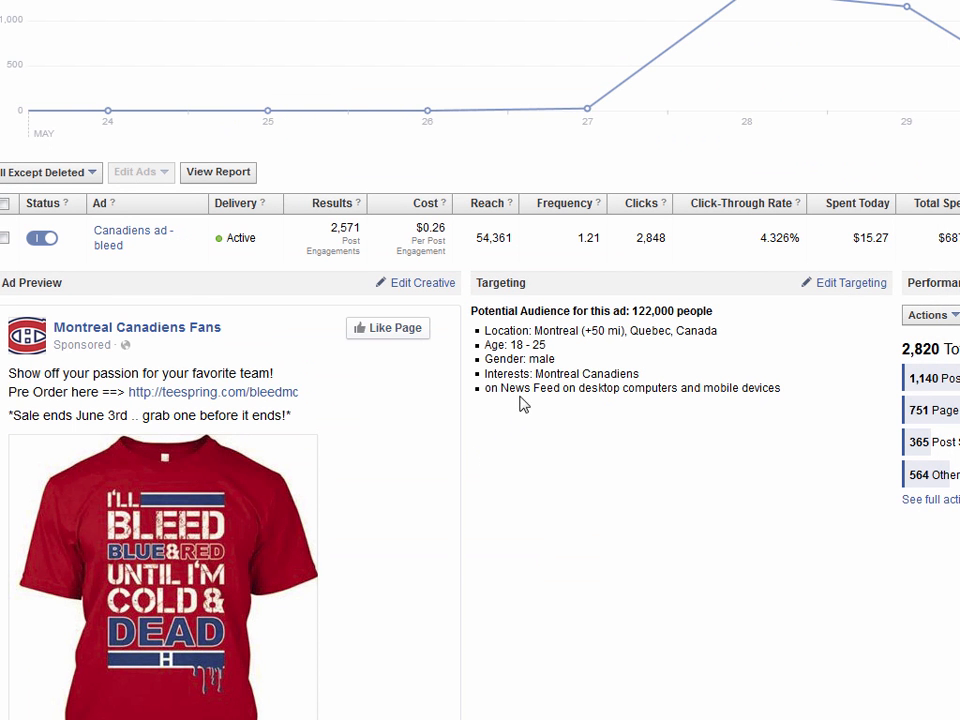
Highlight the age range, gender and Montreal, Quebec location in the targeting summary of the Canadiens ad - bleed.
drag(523, 345, 550, 358)
double_click(549, 358)
click(672, 448)
double_click(521, 331)
click(620, 387)
double_click(643, 330)
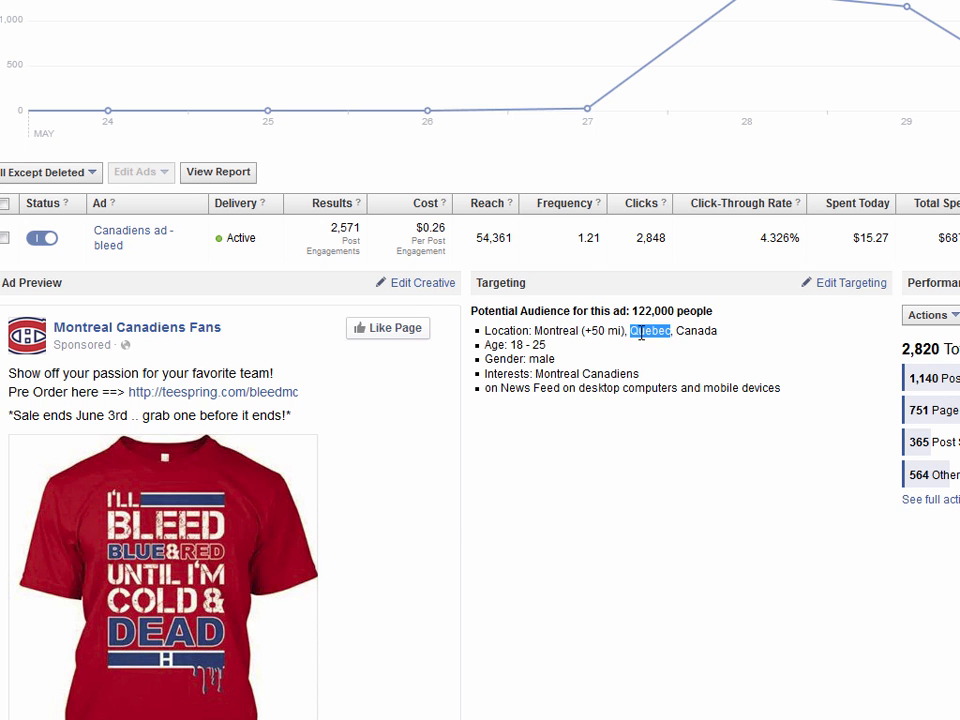
click(696, 332)
drag(626, 330, 533, 330)
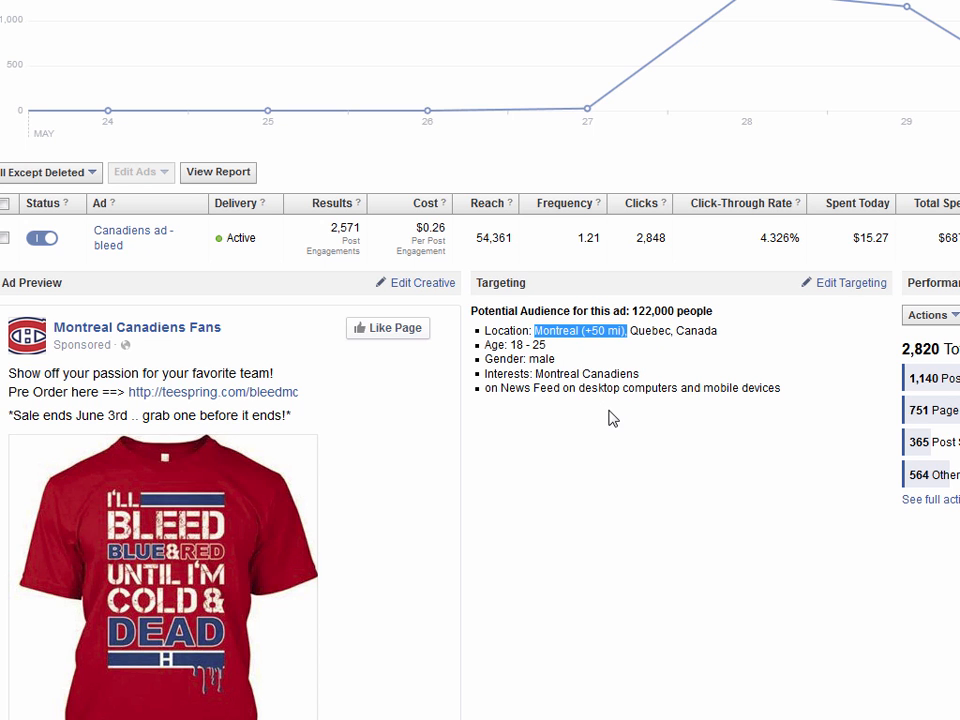
click(650, 371)
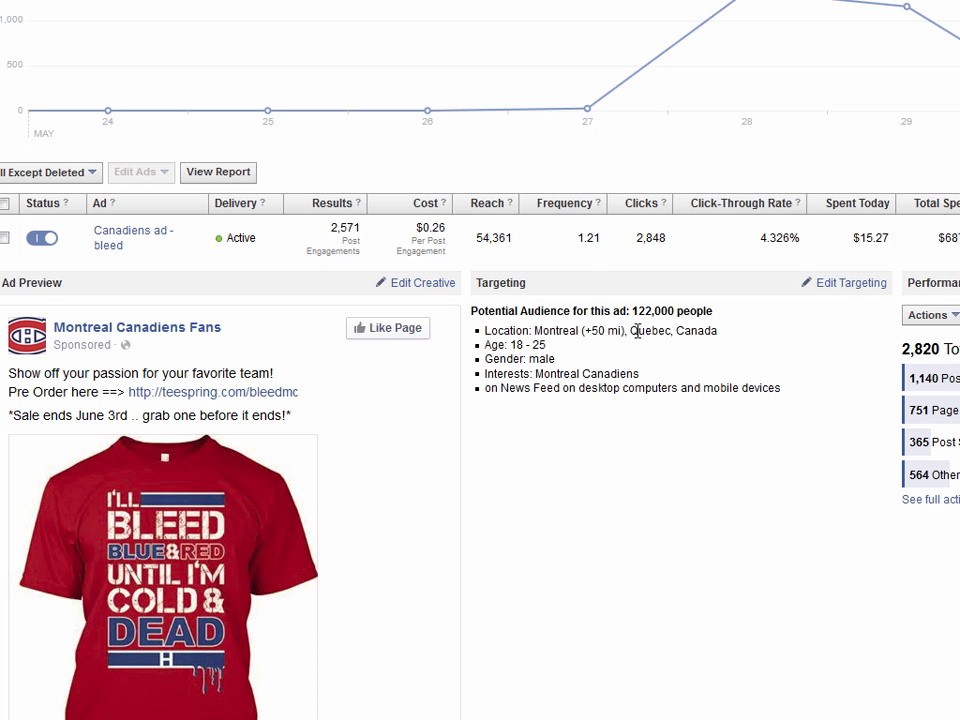
Highlight the +50 mi radius and the potential audience size in the Canadiens ad's targeting summary.
drag(624, 331, 584, 331)
click(681, 431)
double_click(662, 310)
click(666, 360)
Limit the ad's statistics to today and highlight its click-through rate.
click(940, 2)
click(956, 90)
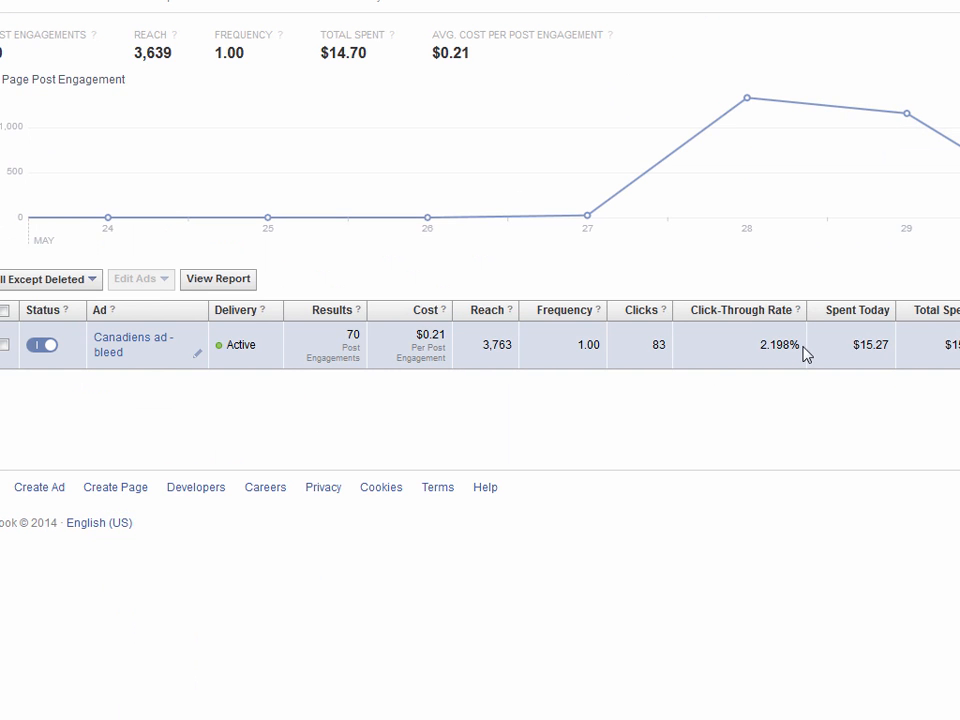
drag(808, 351, 754, 349)
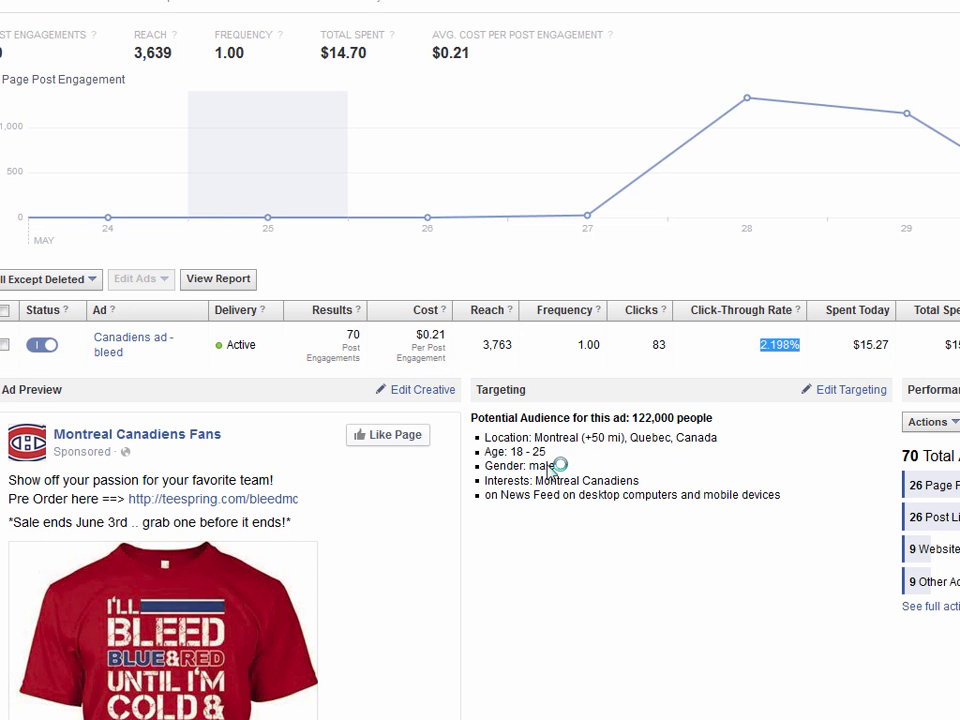
Return to the campaign list, open the NHL - Bleed campaign and list only its active ads, sorted by ad name.
key(alt+Left)
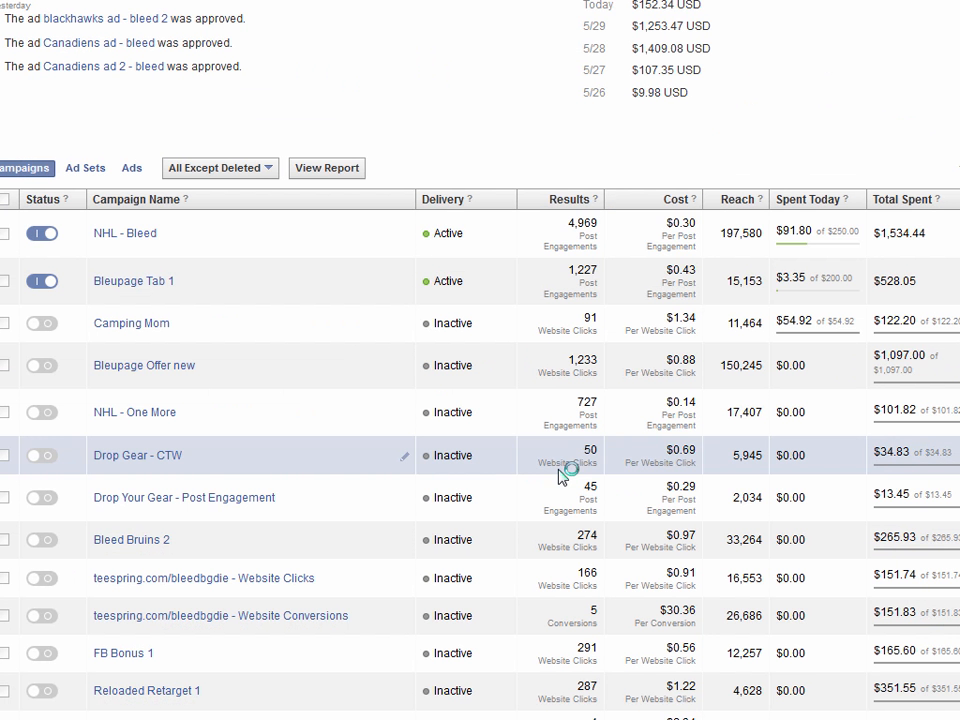
click(130, 237)
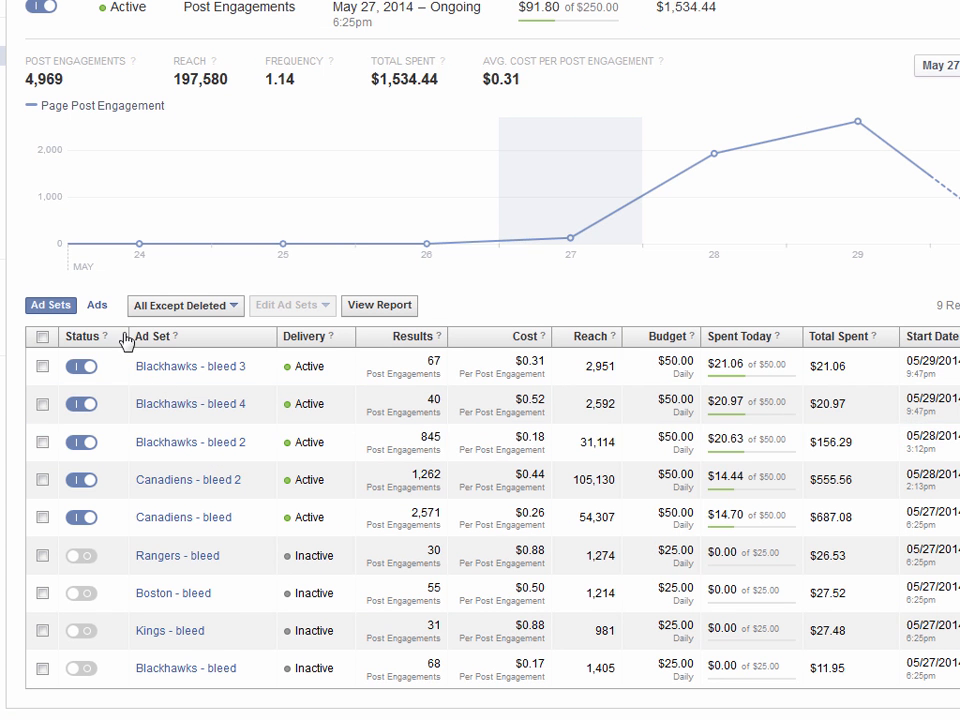
click(98, 306)
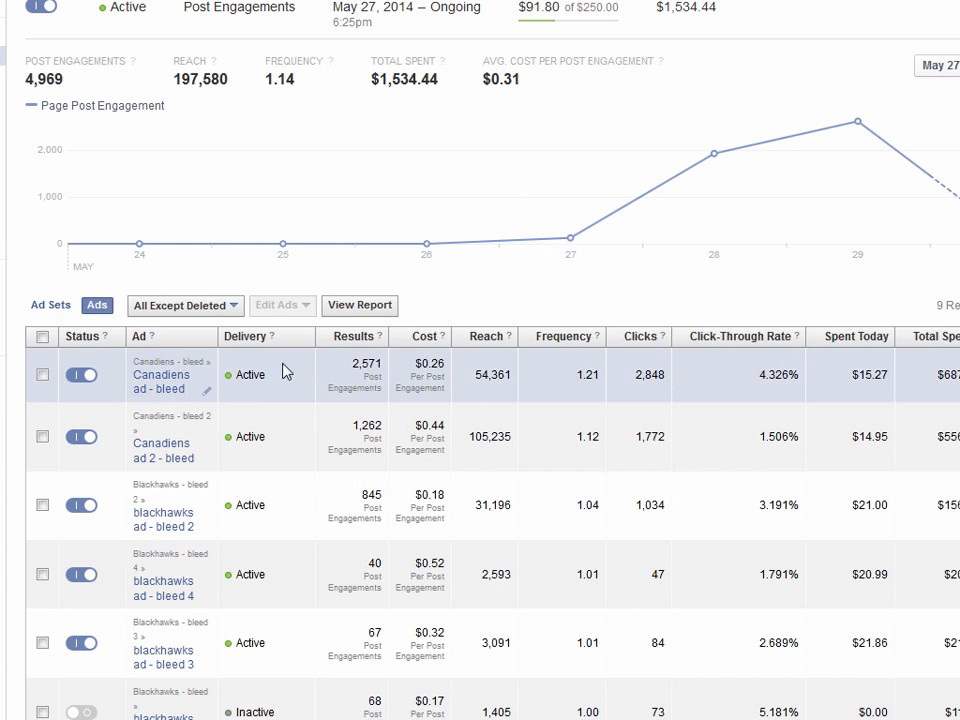
click(204, 307)
click(201, 348)
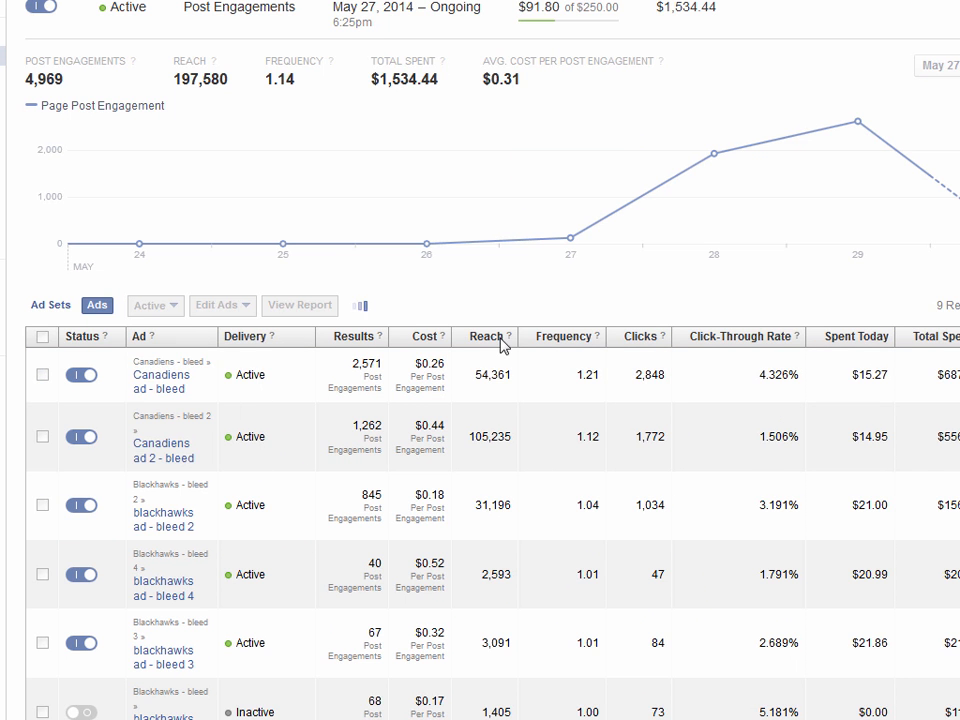
click(165, 336)
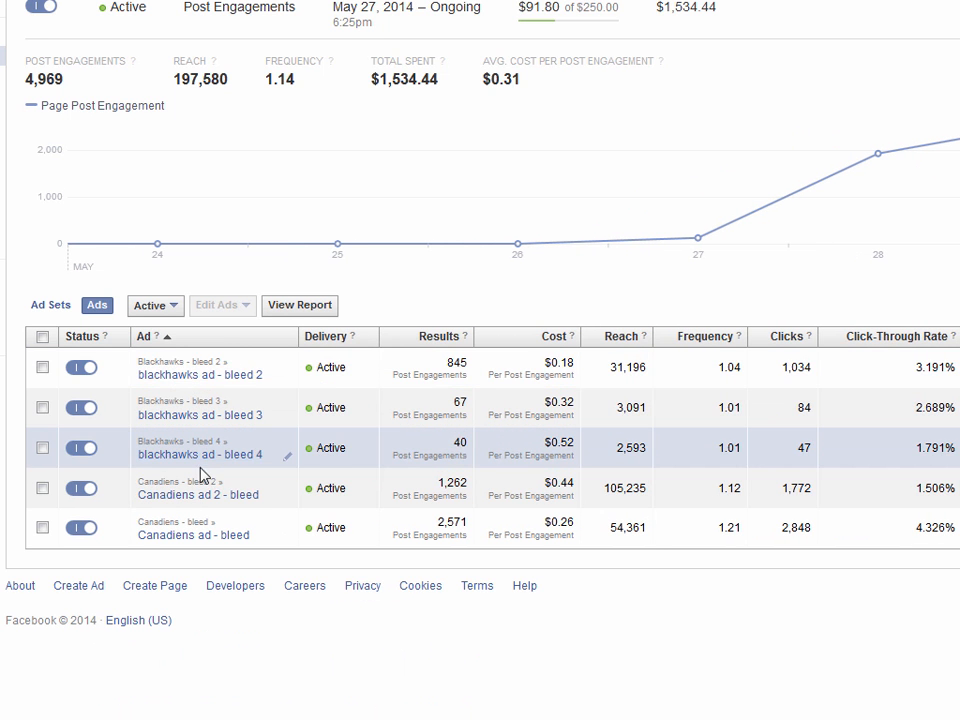
Expand the blackhawks ad - bleed 2 details, highlight its targeted location, and collapse the ad again.
click(352, 378)
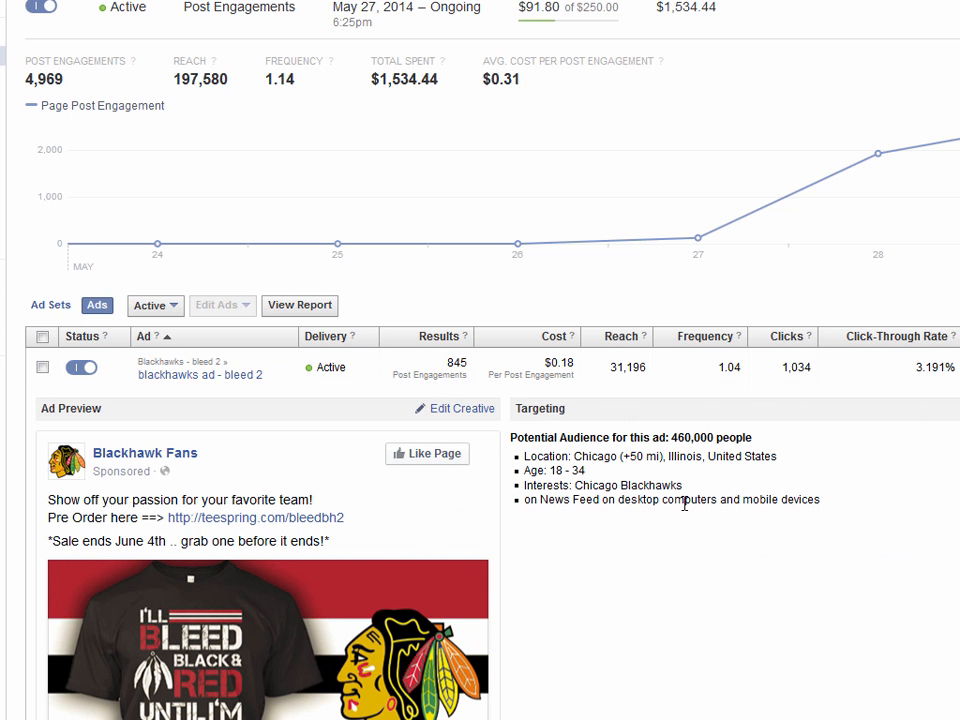
drag(780, 458, 552, 466)
click(561, 467)
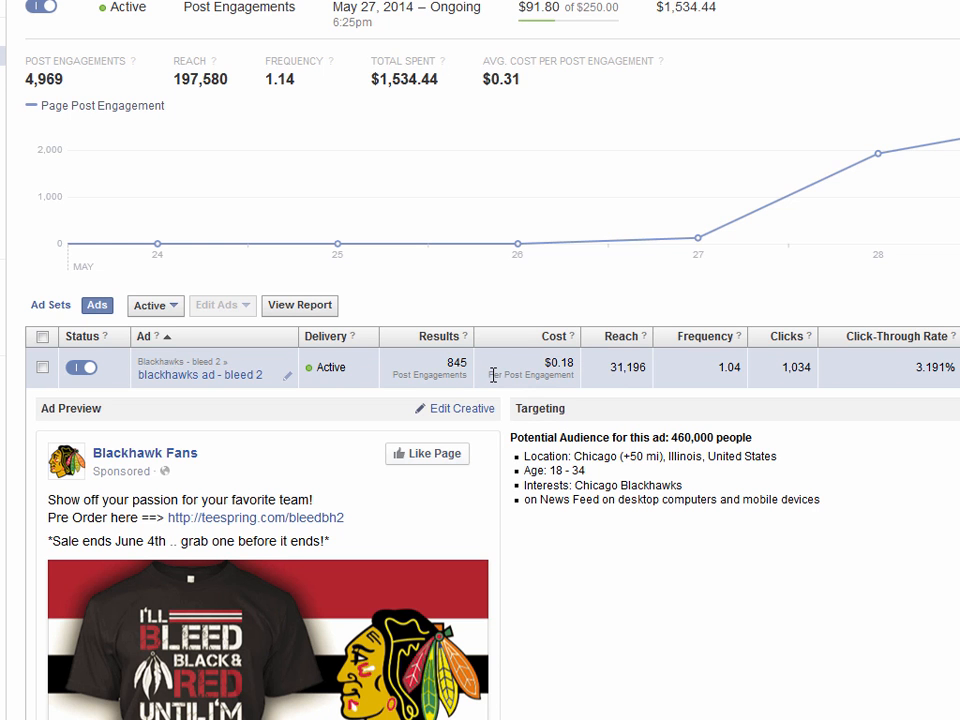
click(607, 373)
click(607, 373)
click(628, 375)
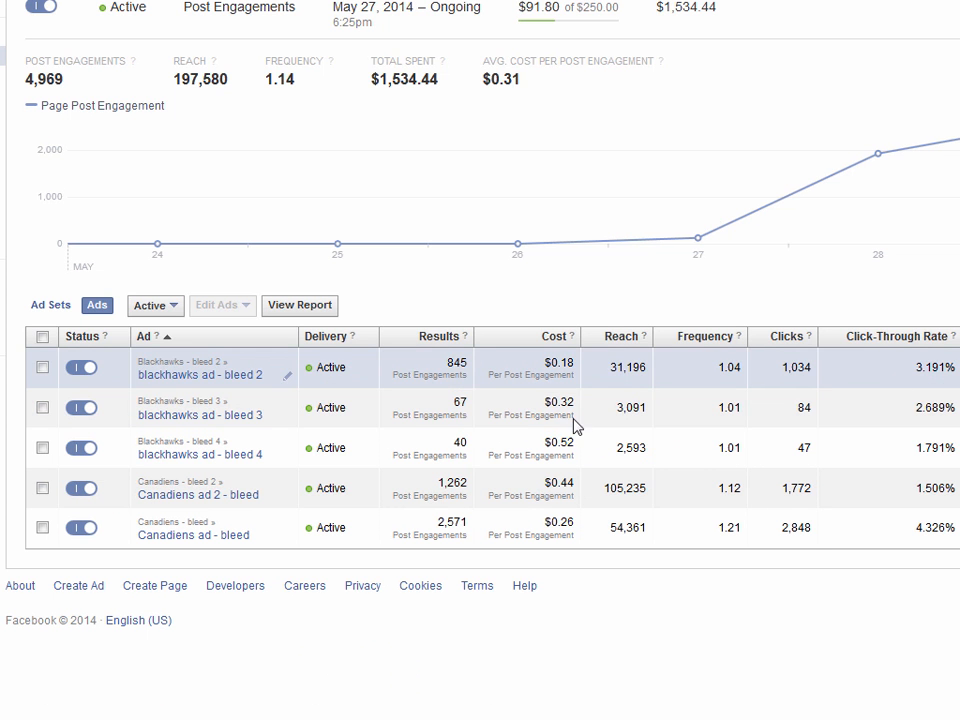
Expand the blackhawks ad - bleed 3 details and highlight the Minnesota and Texas targeting and the ad's click-through rate.
click(515, 408)
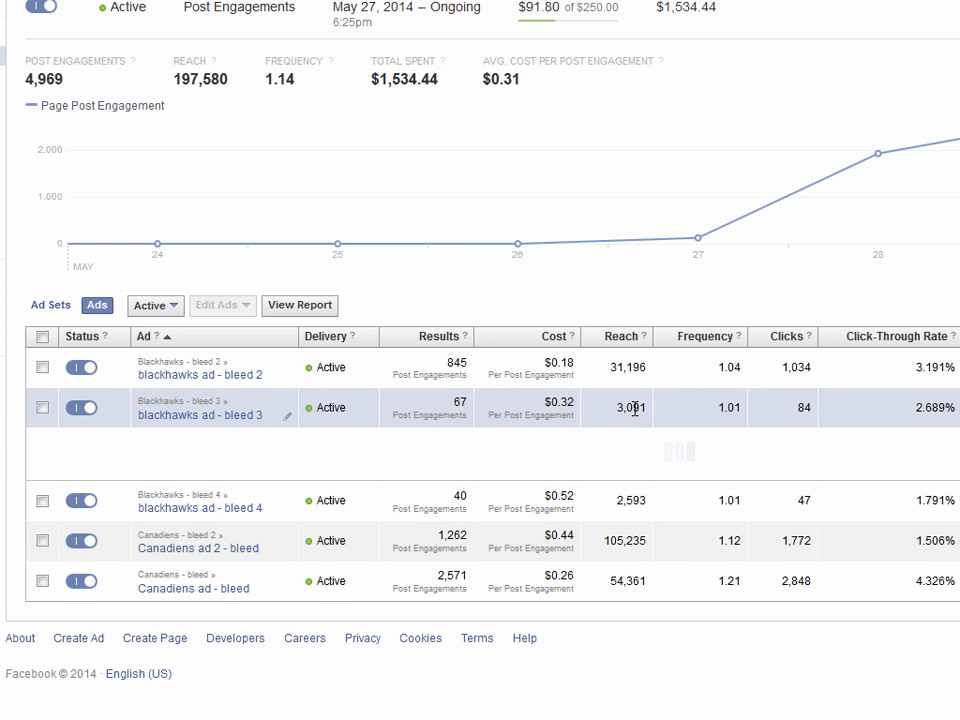
scroll(677, 392, down, 2)
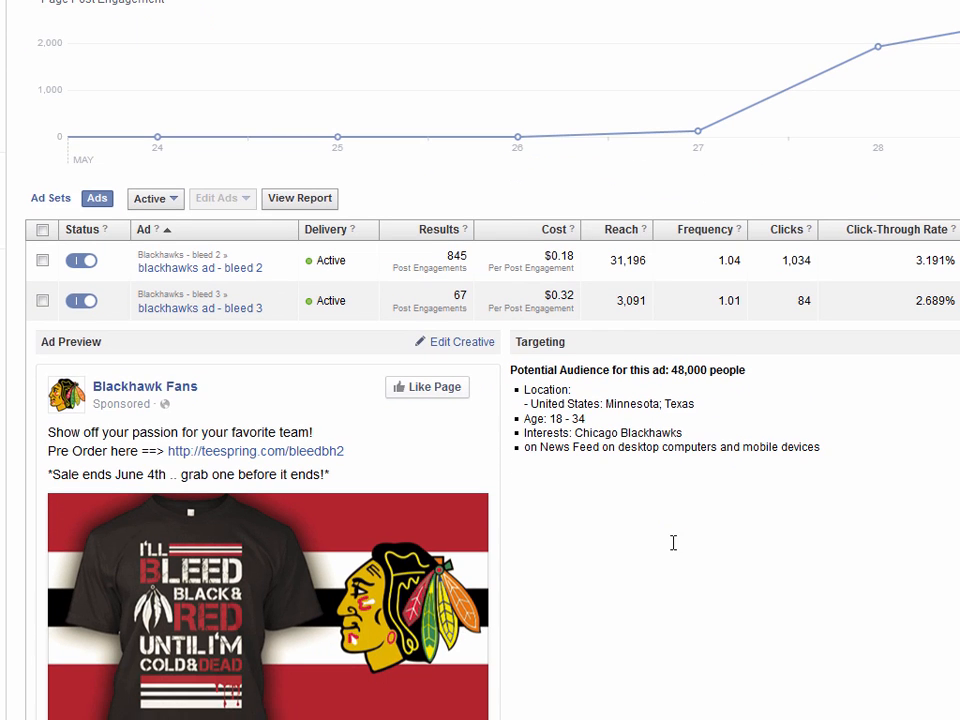
double_click(622, 405)
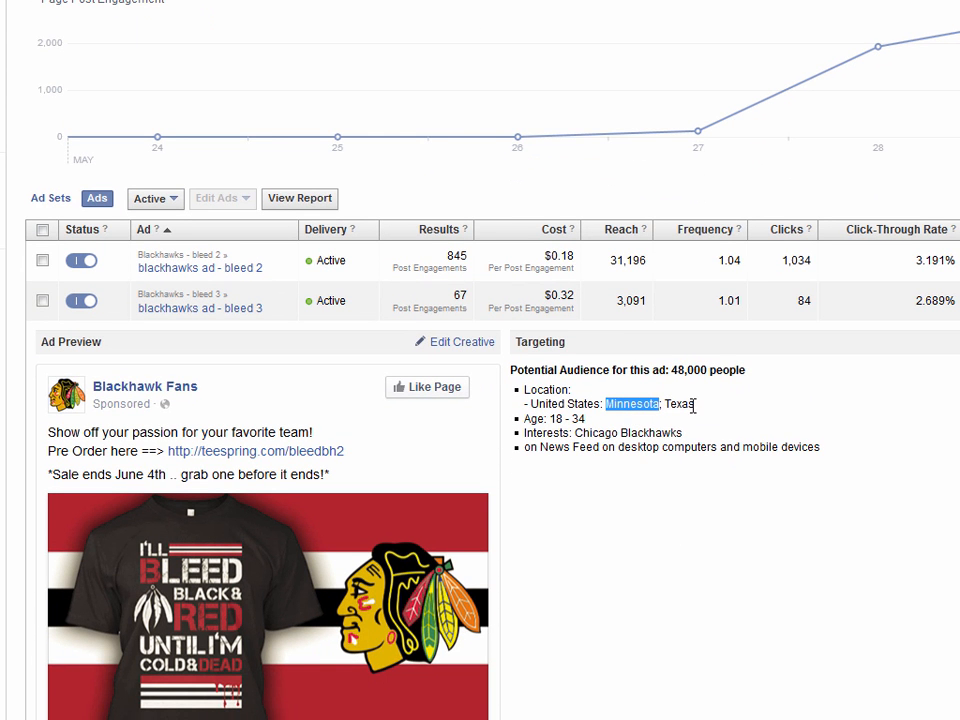
click(692, 403)
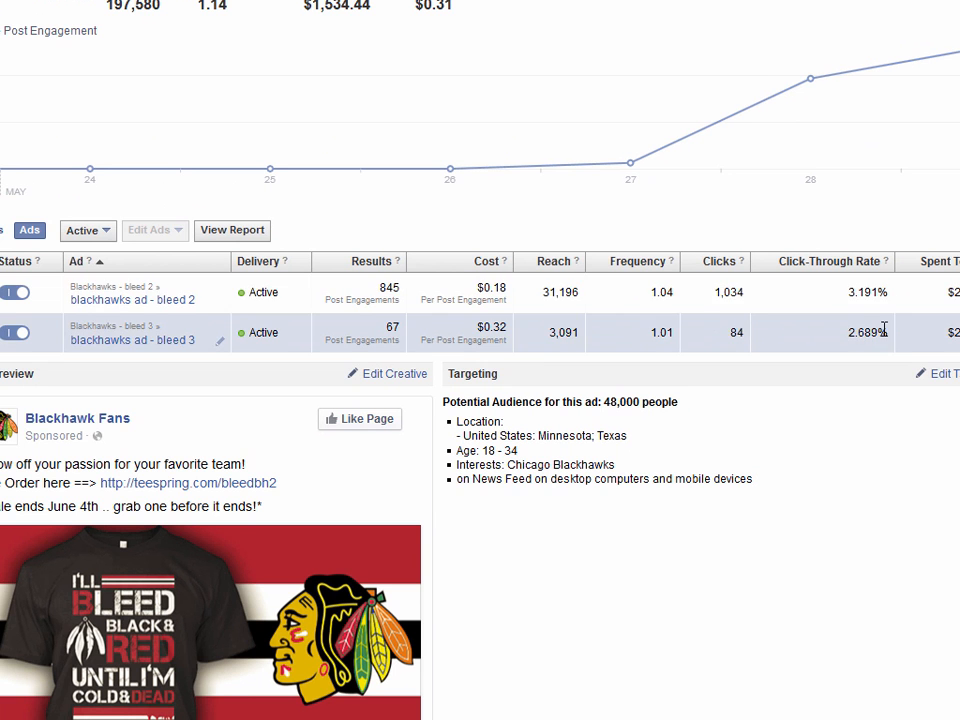
drag(889, 335, 850, 337)
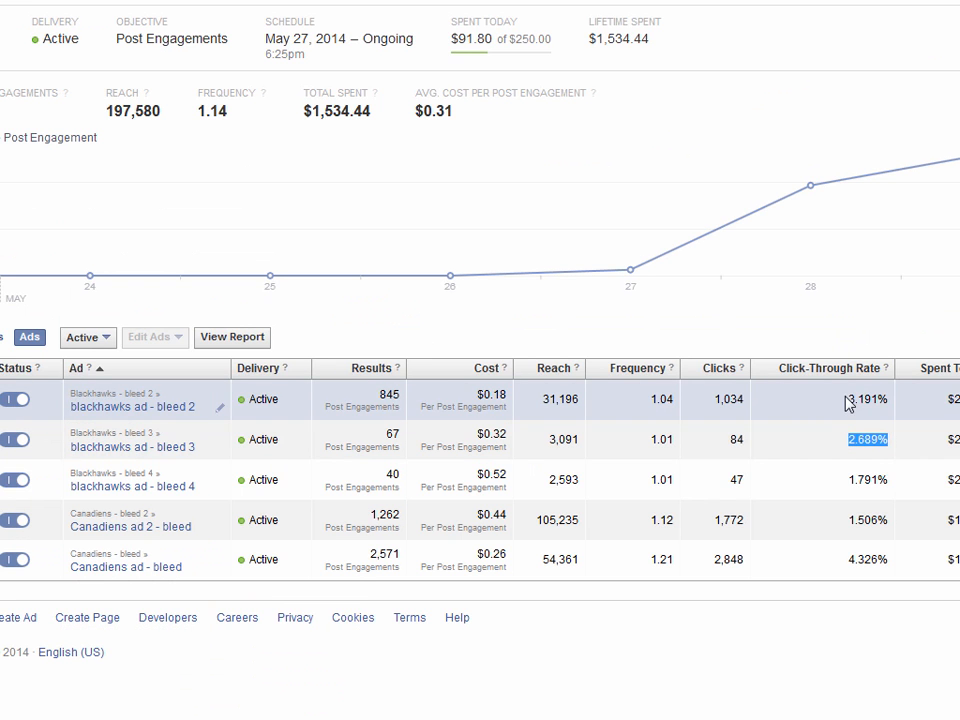
Expand the blackhawks ad - bleed 4 details and highlight its Illinois location, Online buyers behavior and click-through rate.
click(671, 484)
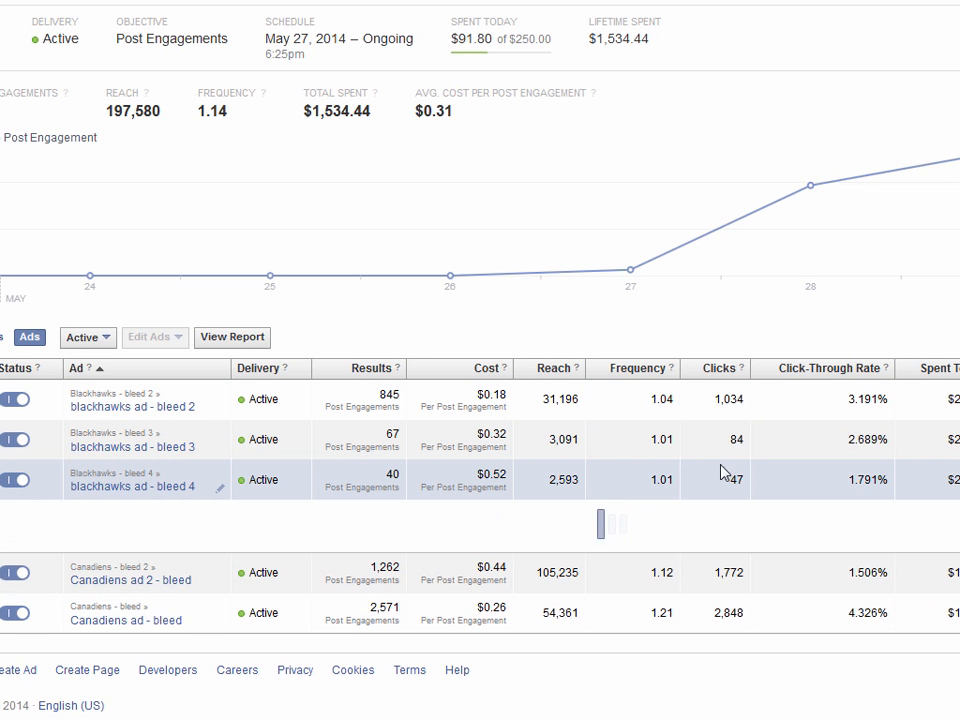
scroll(771, 501, down, 1)
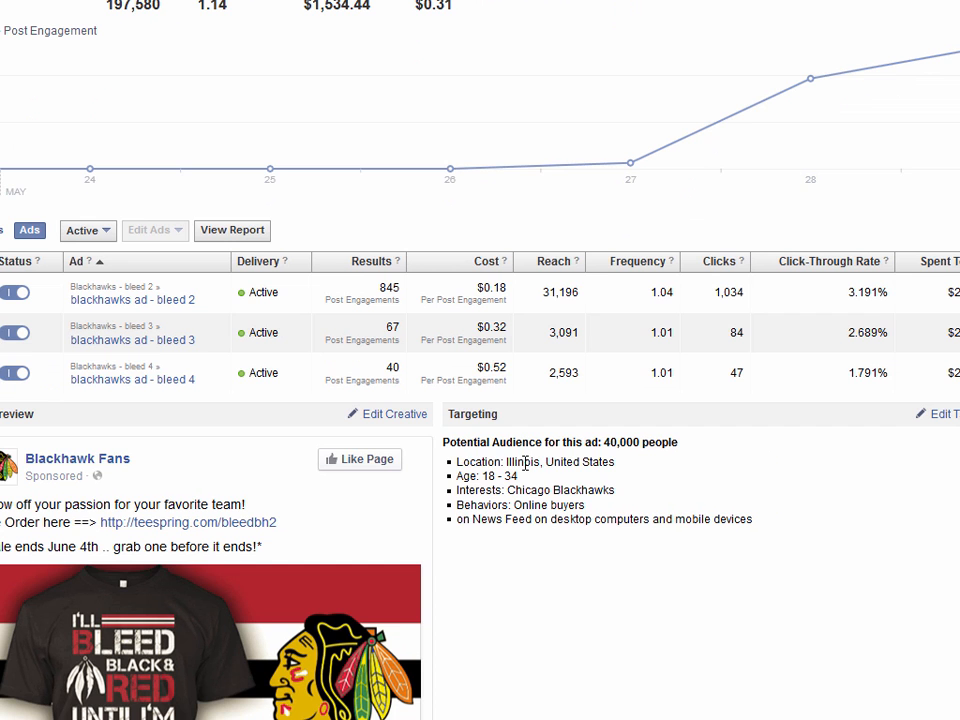
drag(505, 462, 625, 468)
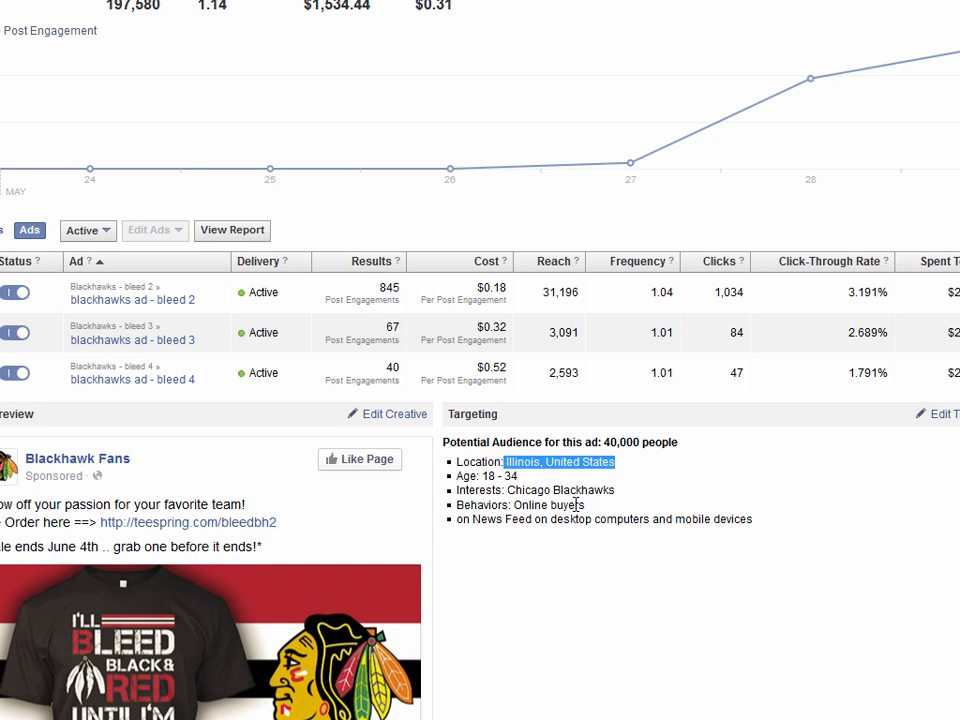
drag(585, 506, 528, 507)
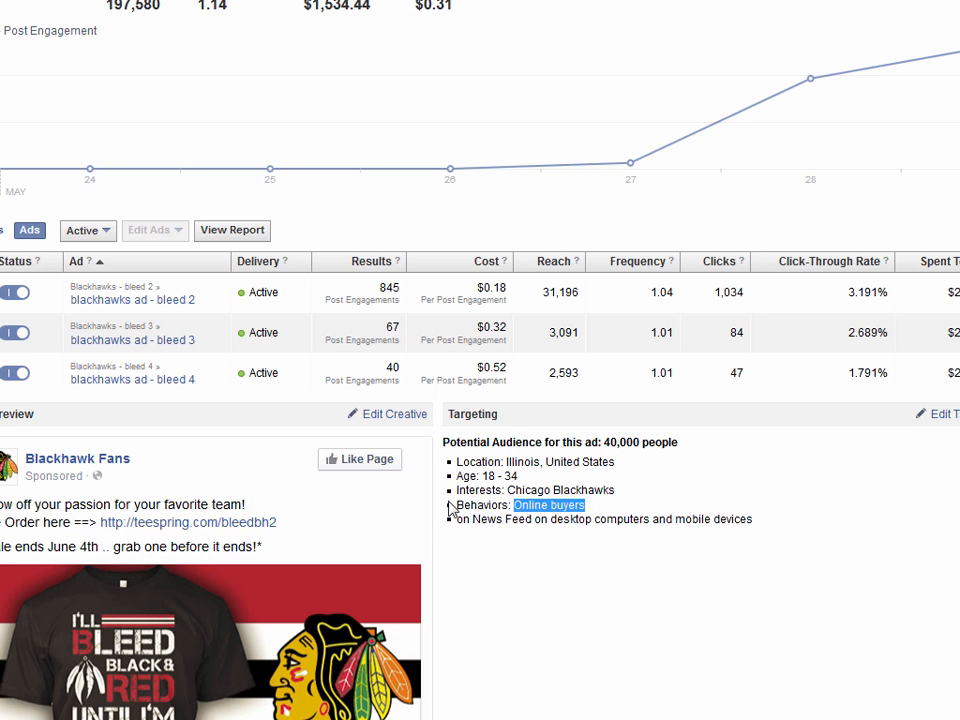
drag(457, 507, 584, 506)
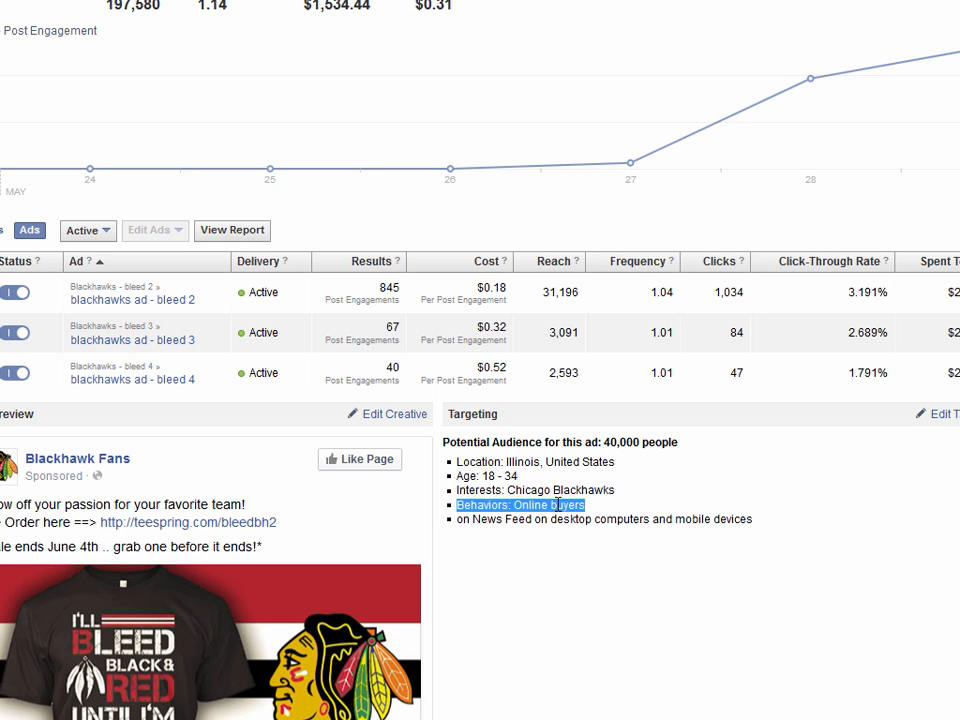
click(622, 508)
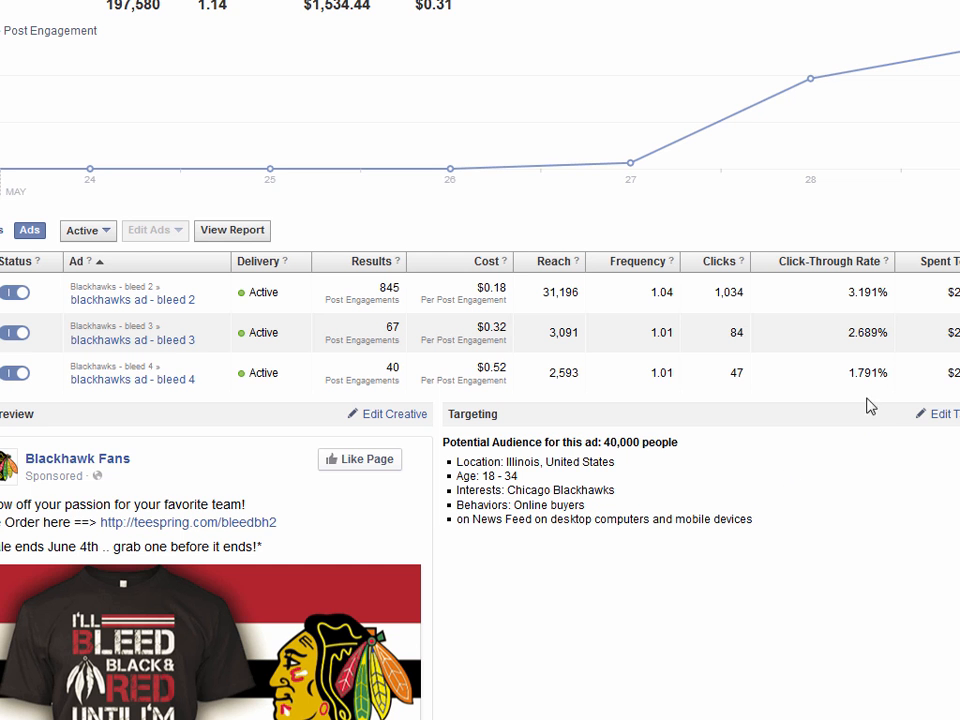
drag(887, 375, 848, 374)
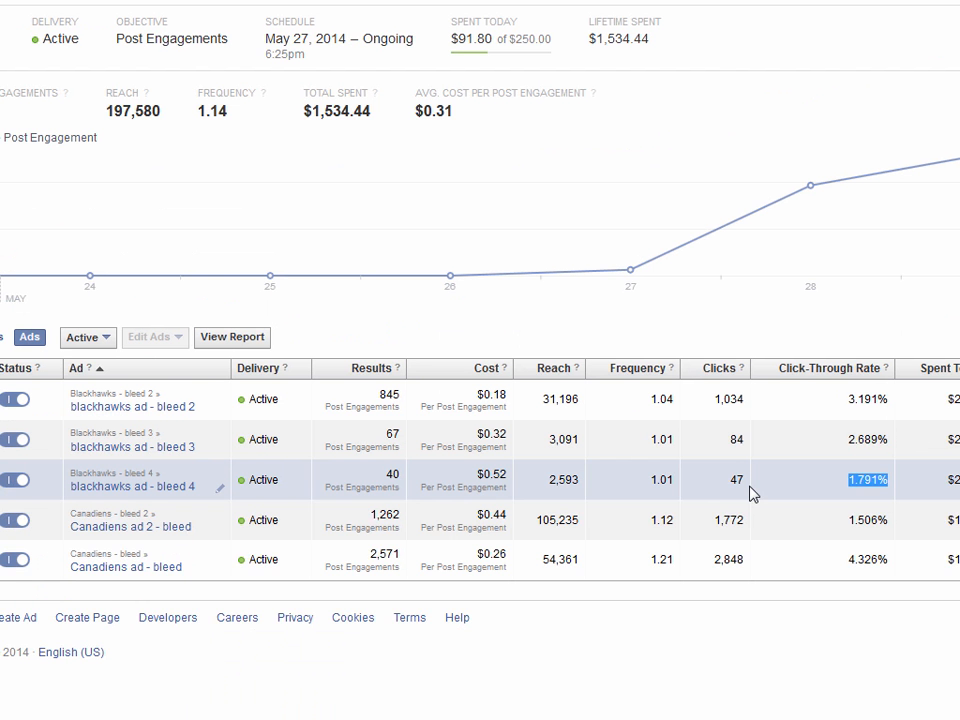
click(842, 489)
click(847, 483)
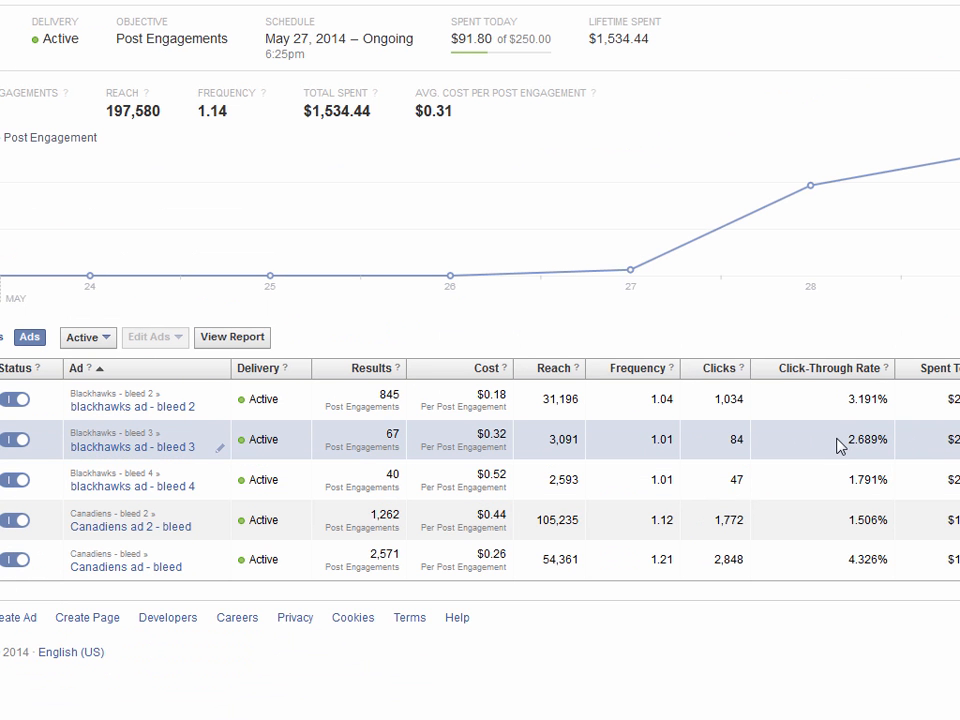
Reopen the blackhawks ad - bleed 3 details to check its targeting again, and collapse them.
click(840, 445)
scroll(791, 519, down, 2)
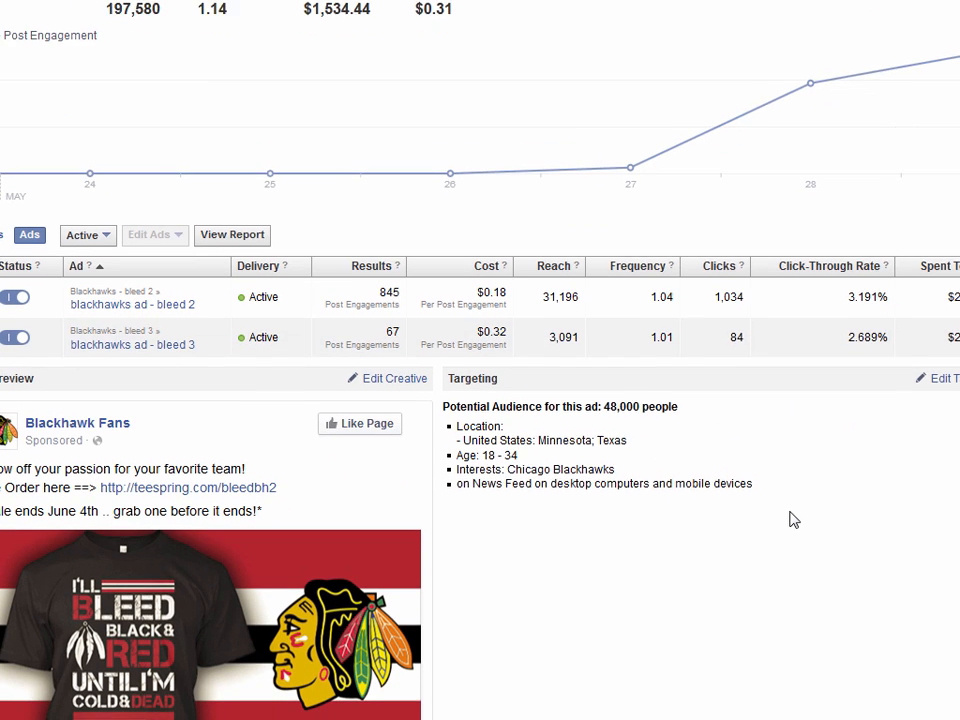
click(785, 228)
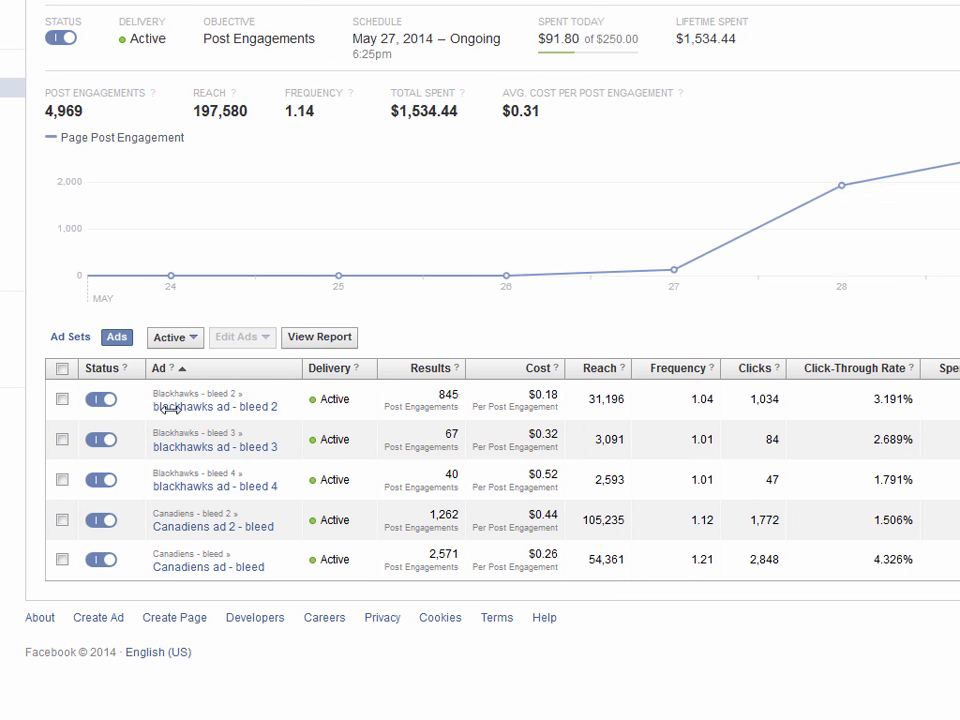
Open the full report for the NHL - Bleed campaign and filter it to ad set names containing "blackhawks - bleed".
click(311, 341)
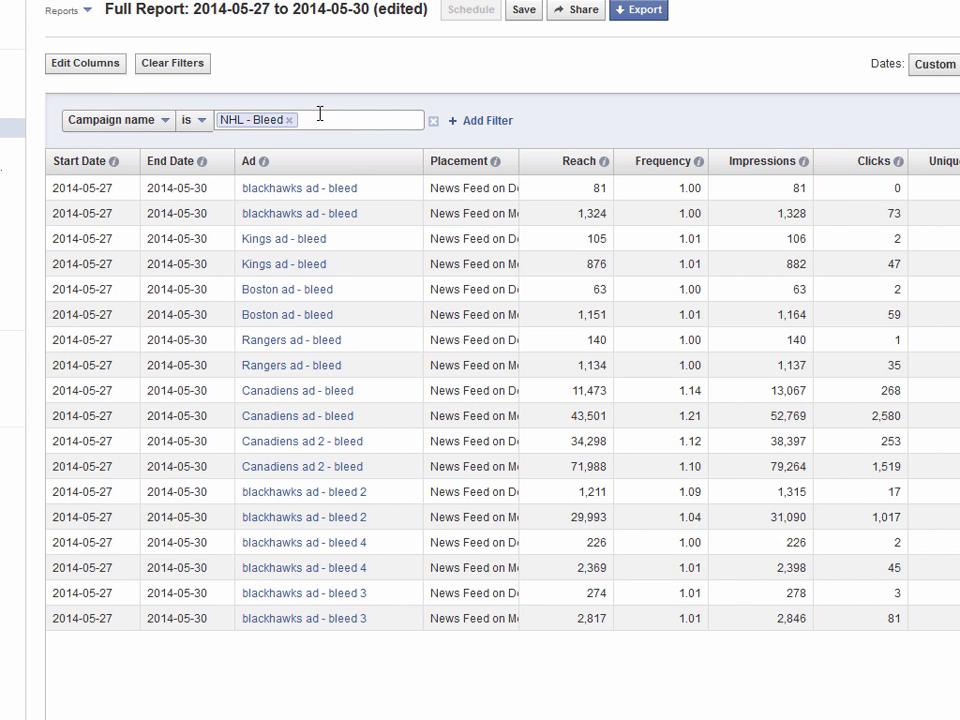
click(472, 121)
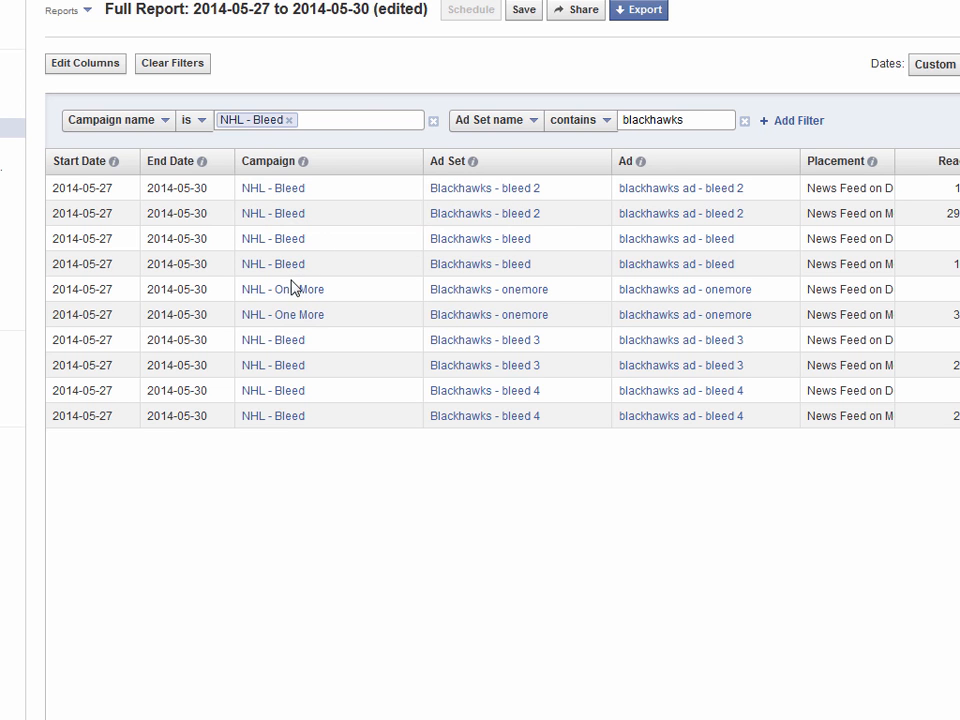
click(368, 120)
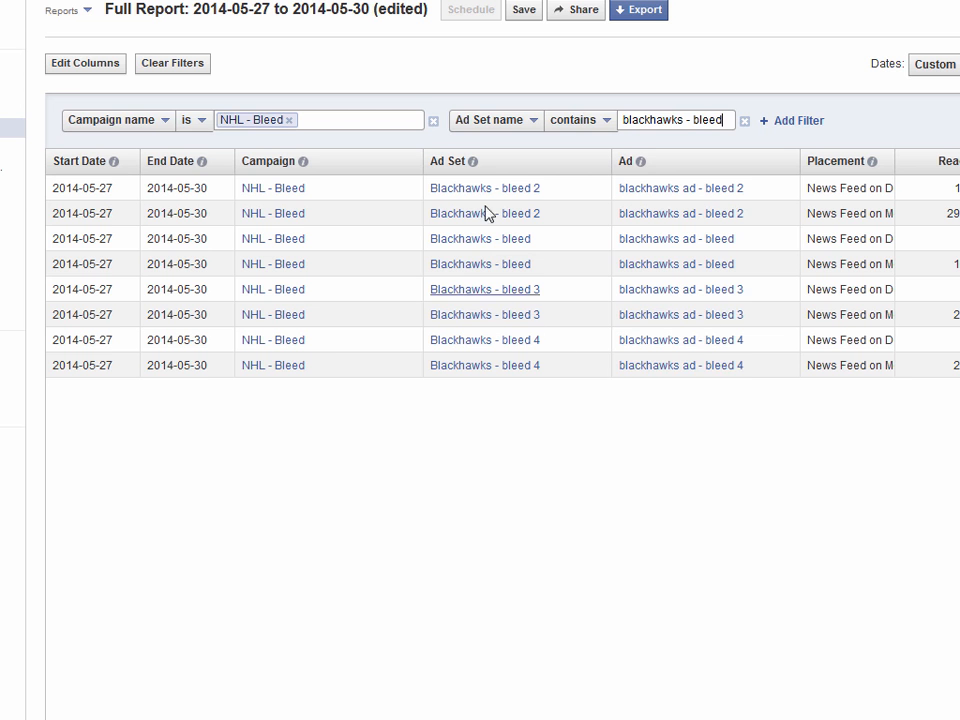
Switch the report to the Demographic column set, add the Ad dimension and the Checkouts (Conversion) action, and save the columns.
click(76, 70)
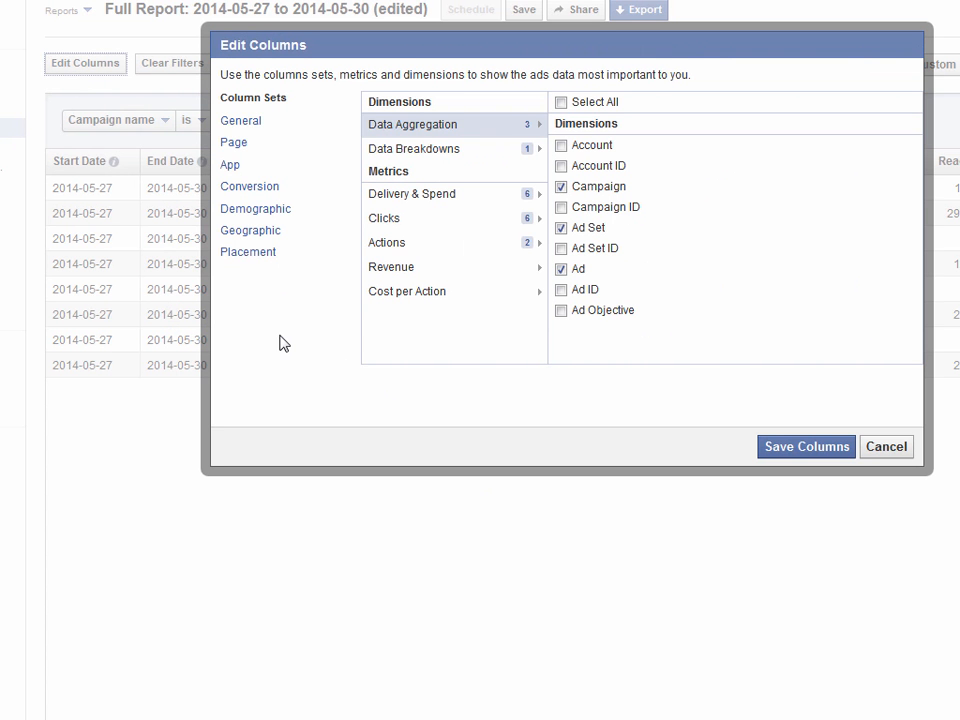
click(259, 211)
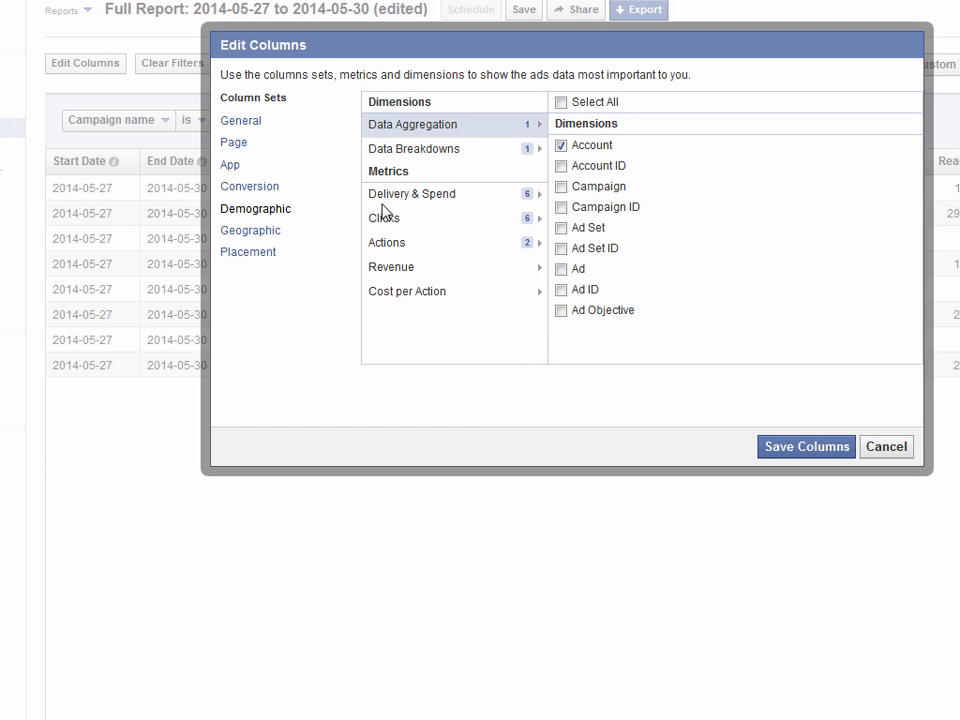
click(562, 270)
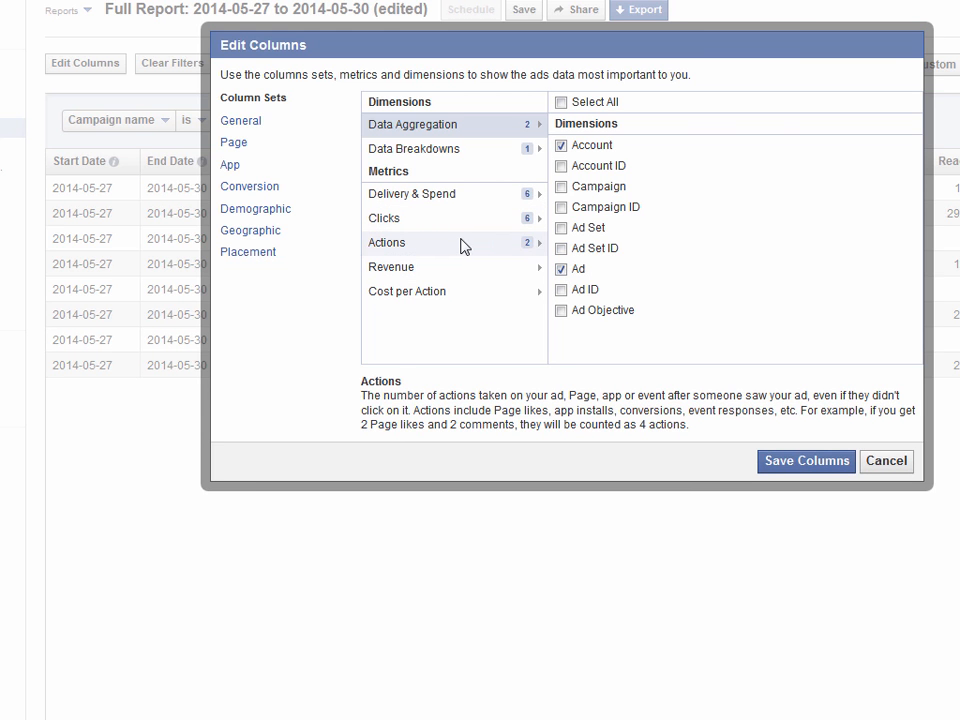
click(465, 244)
drag(908, 146, 918, 220)
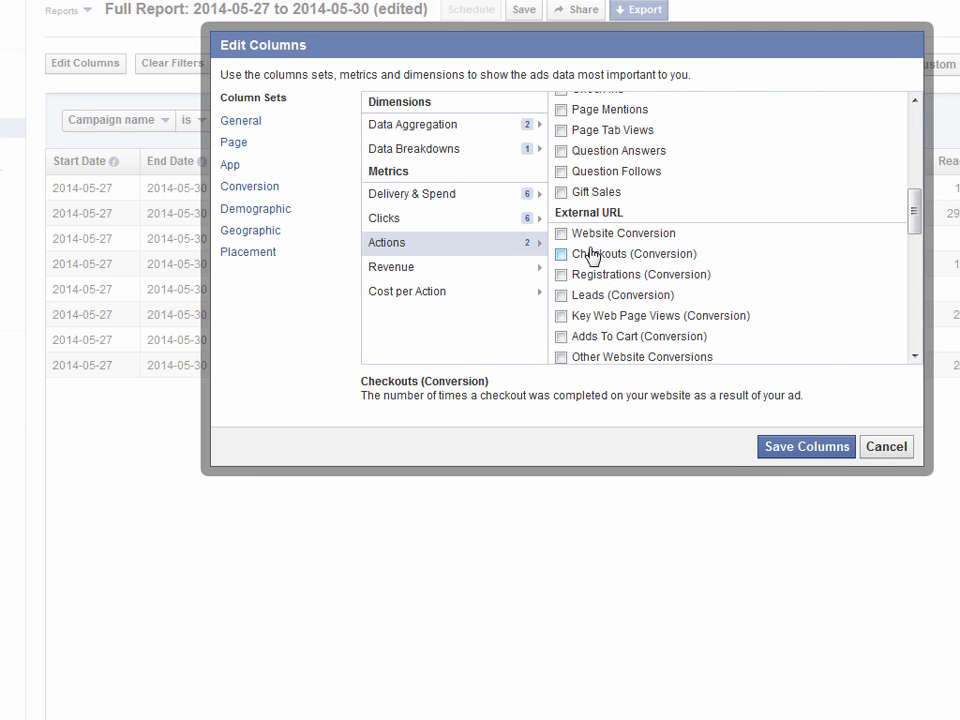
click(559, 255)
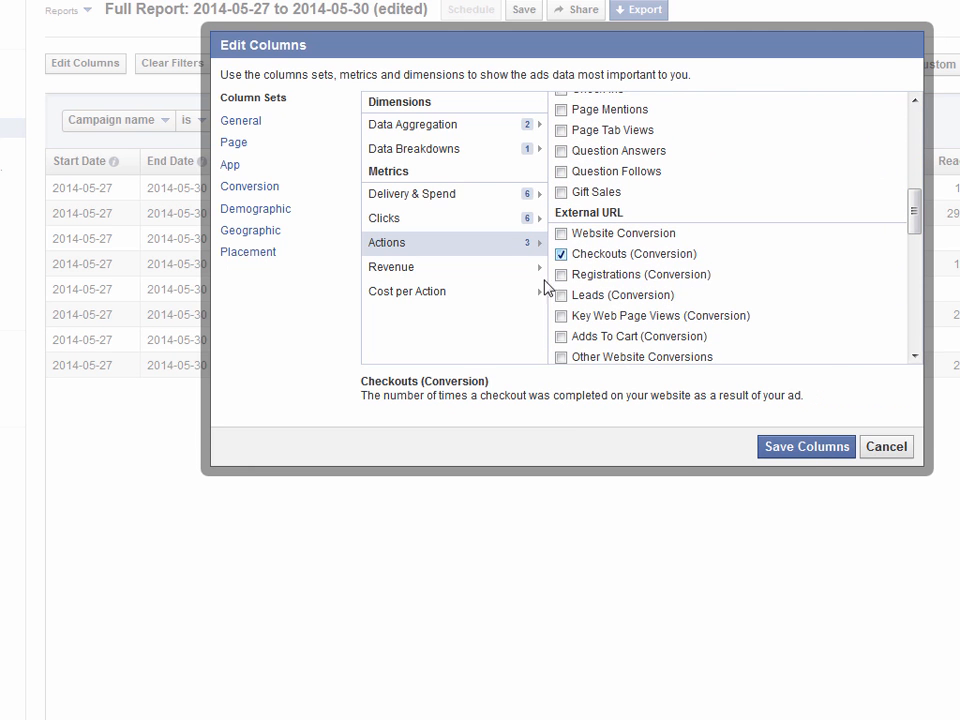
click(806, 449)
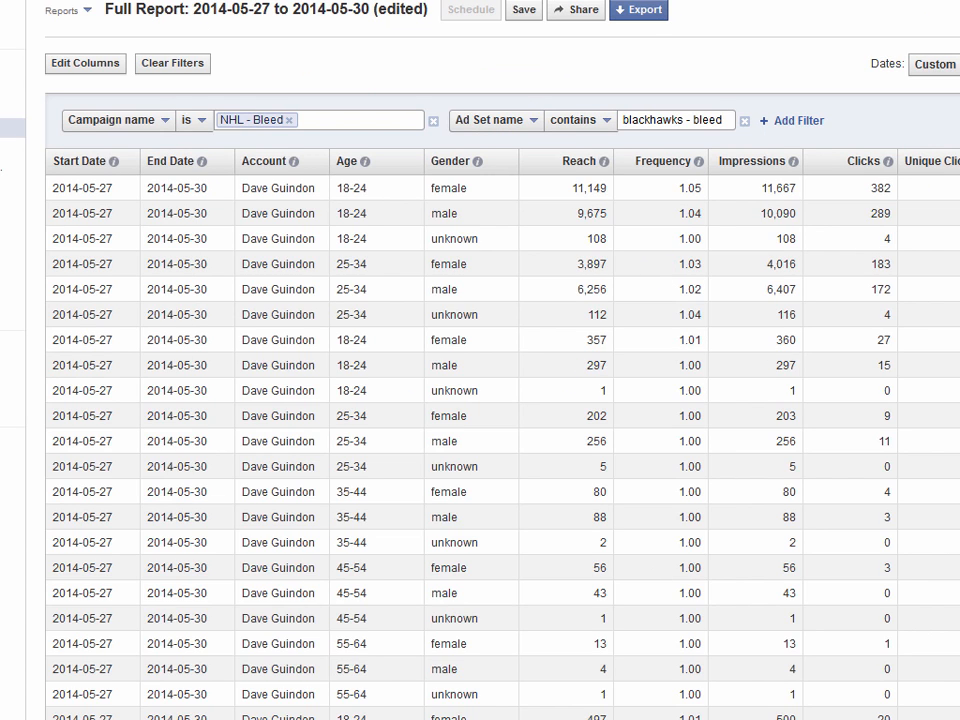
Examine the Checkouts (Conversion) column and highlight the rows for the Blackhawks - bleed 2 ad set.
scroll(502, 435, right, 11)
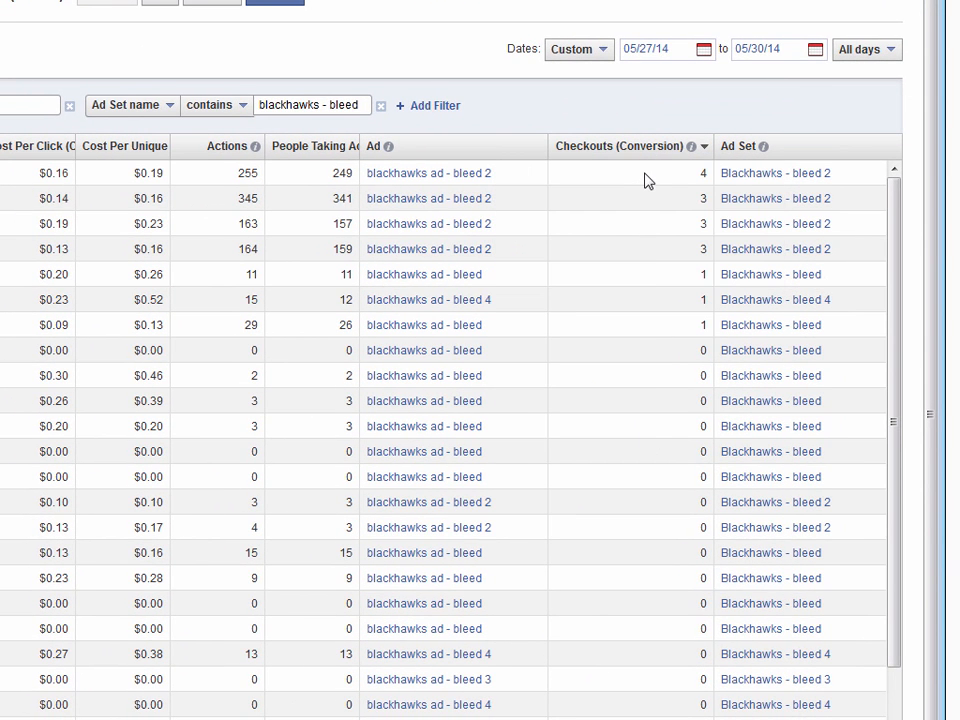
drag(645, 180, 657, 212)
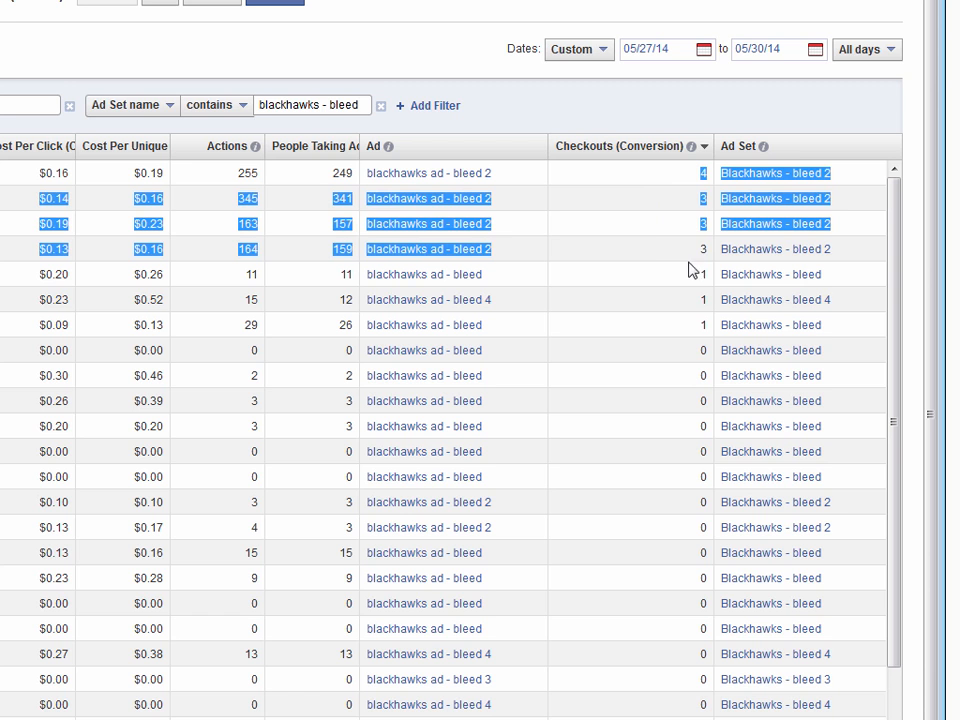
click(700, 178)
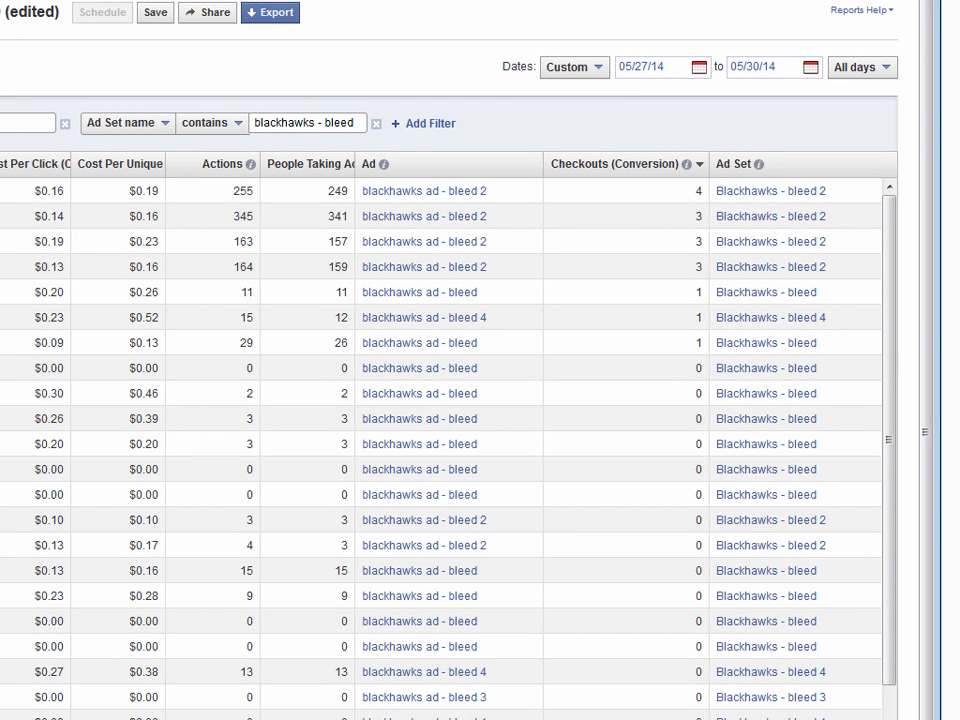
Open the Blackhawks - bleed 2 ad set, expand its ad's details and highlight the Chicago (+50 mi) location targeting.
click(776, 191)
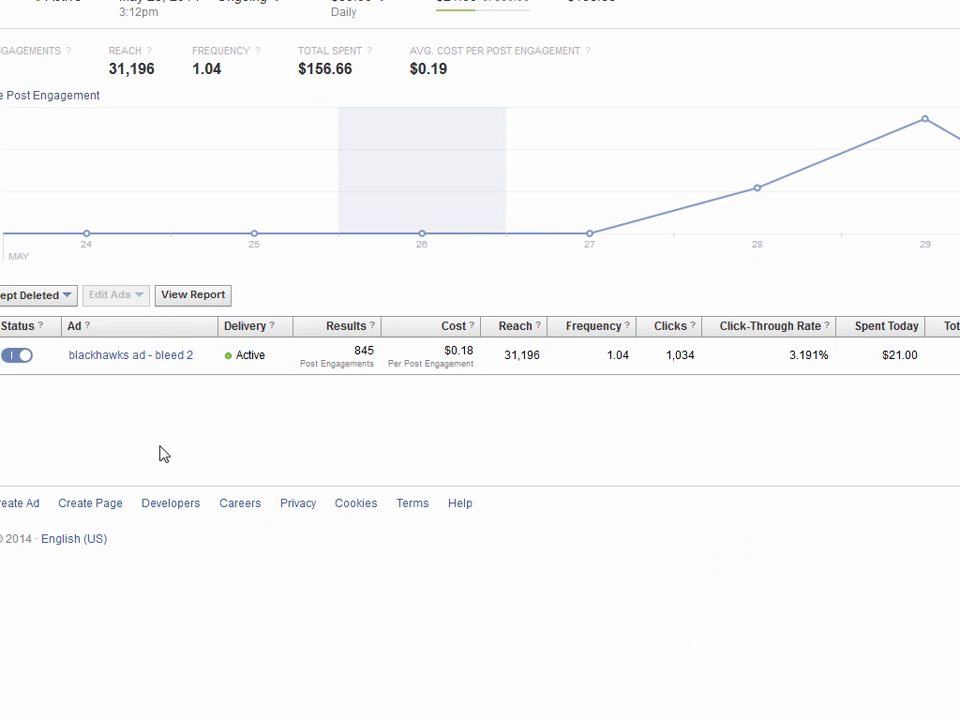
click(148, 356)
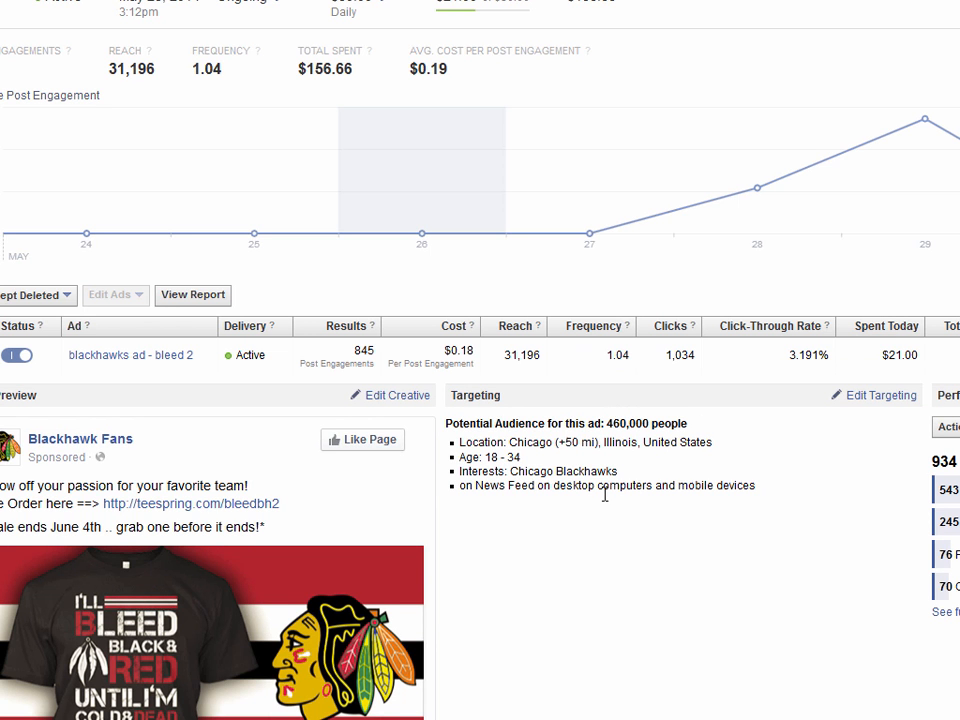
scroll(604, 494, down, 2)
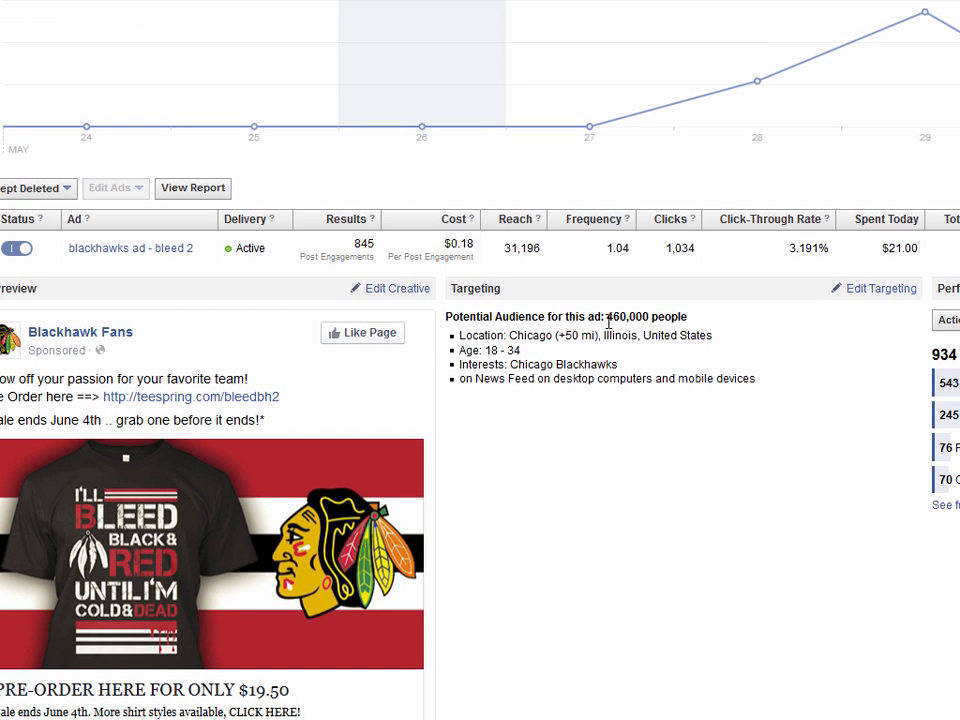
drag(713, 337, 512, 340)
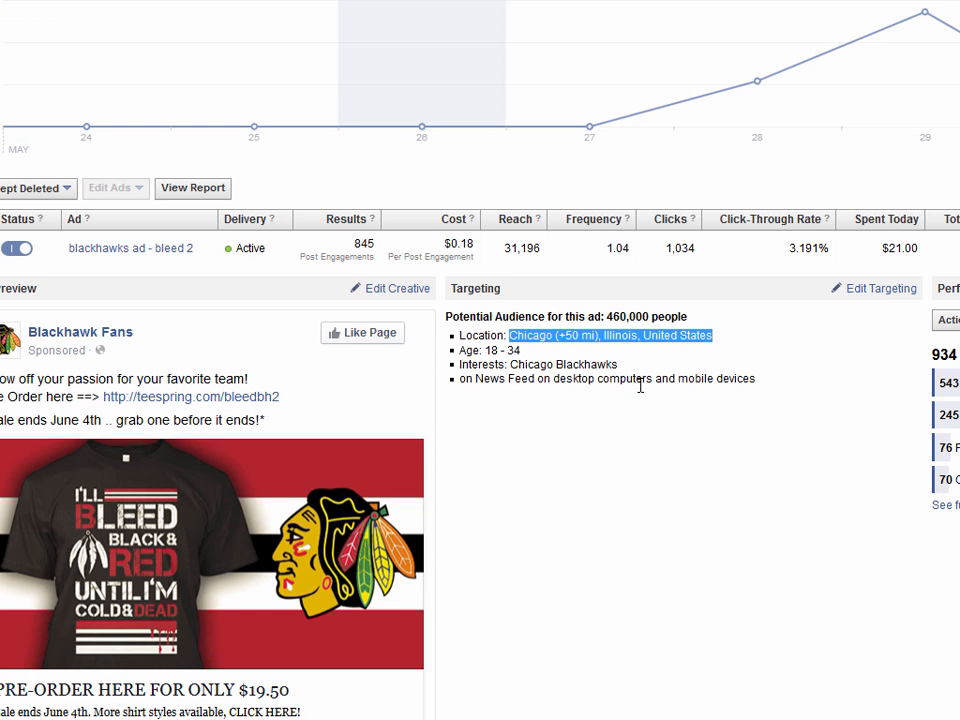
click(582, 375)
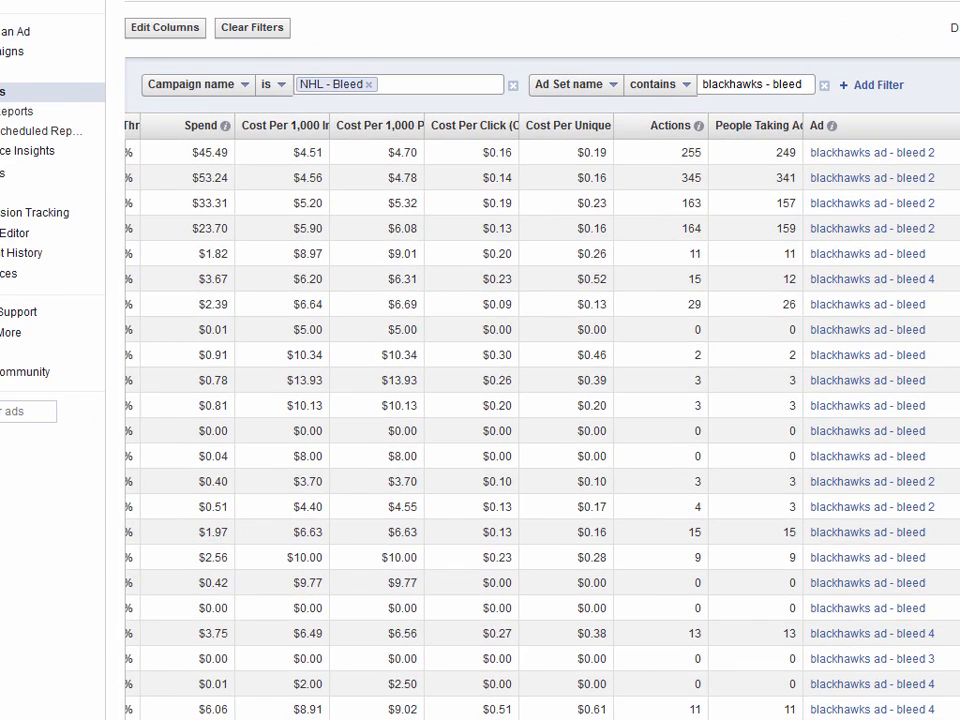
Return to the demographic report and highlight the age groups in the four rows with the most checkouts.
scroll(393, 216, left, 10)
scroll(393, 216, right, 2)
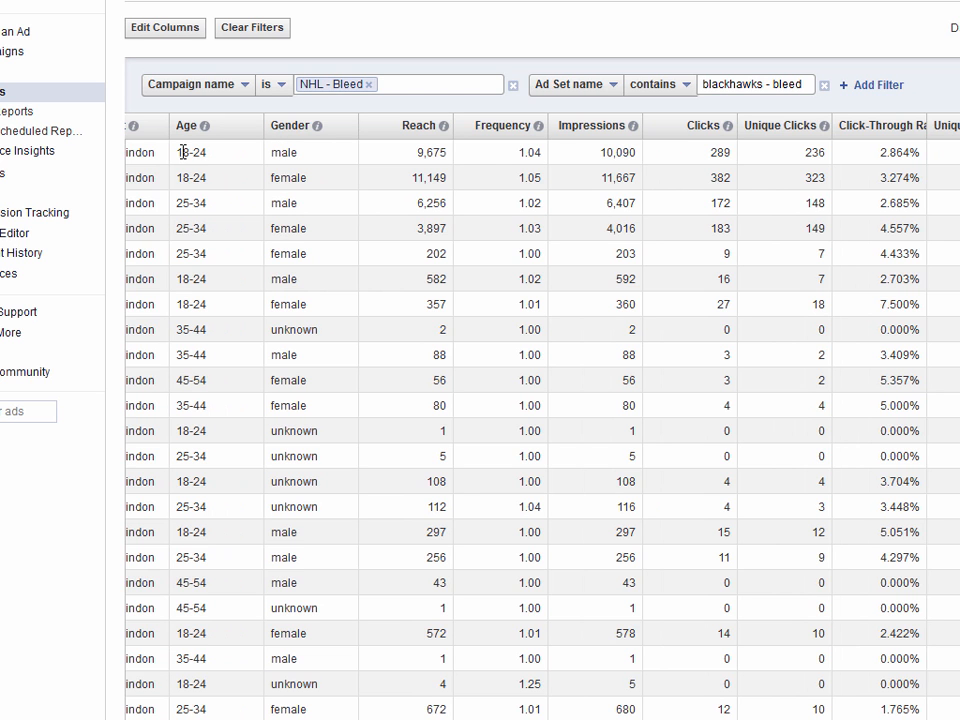
drag(197, 172, 216, 240)
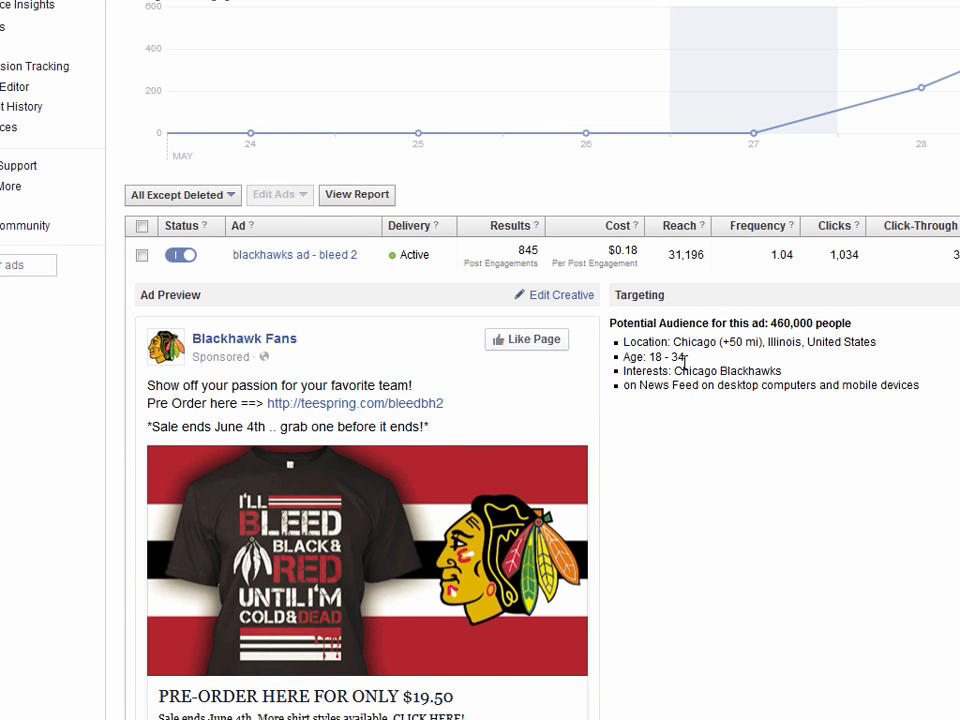
Highlight the age range and the Chicago location in the blackhawks ad - bleed 2 targeting.
drag(684, 357, 648, 357)
click(740, 370)
drag(880, 342, 672, 342)
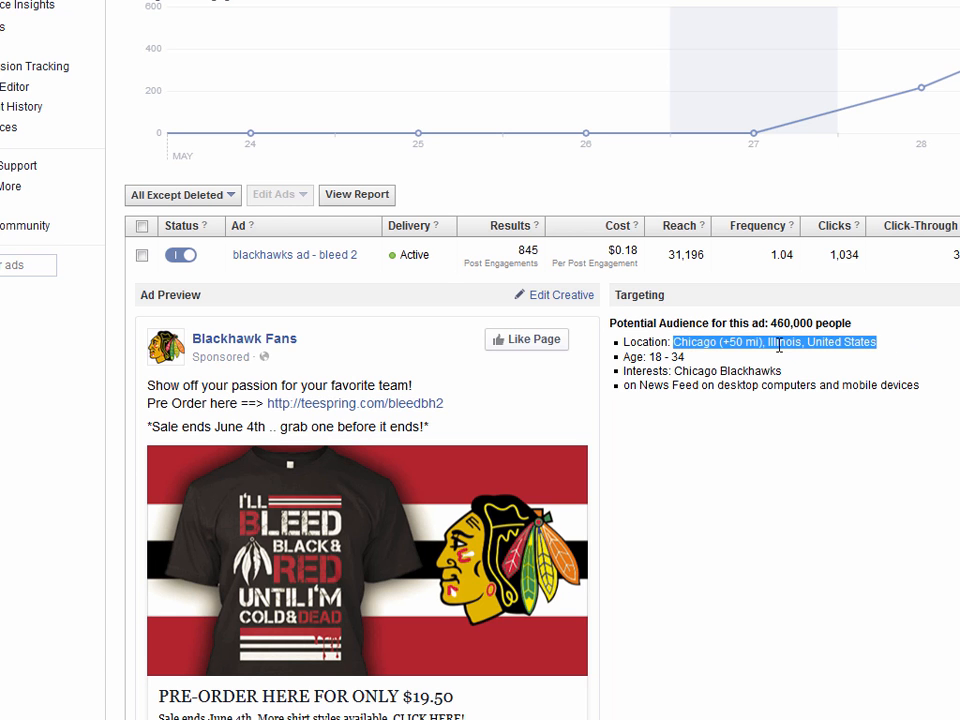
click(834, 414)
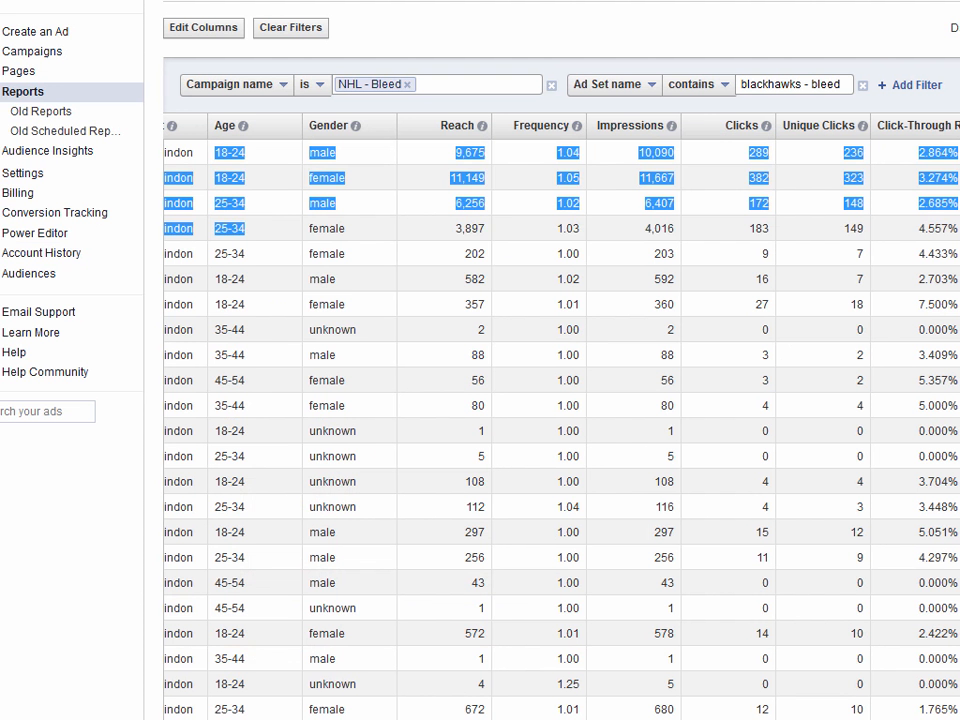
Leave the current report without saving its changes and open Old Reports.
click(447, 327)
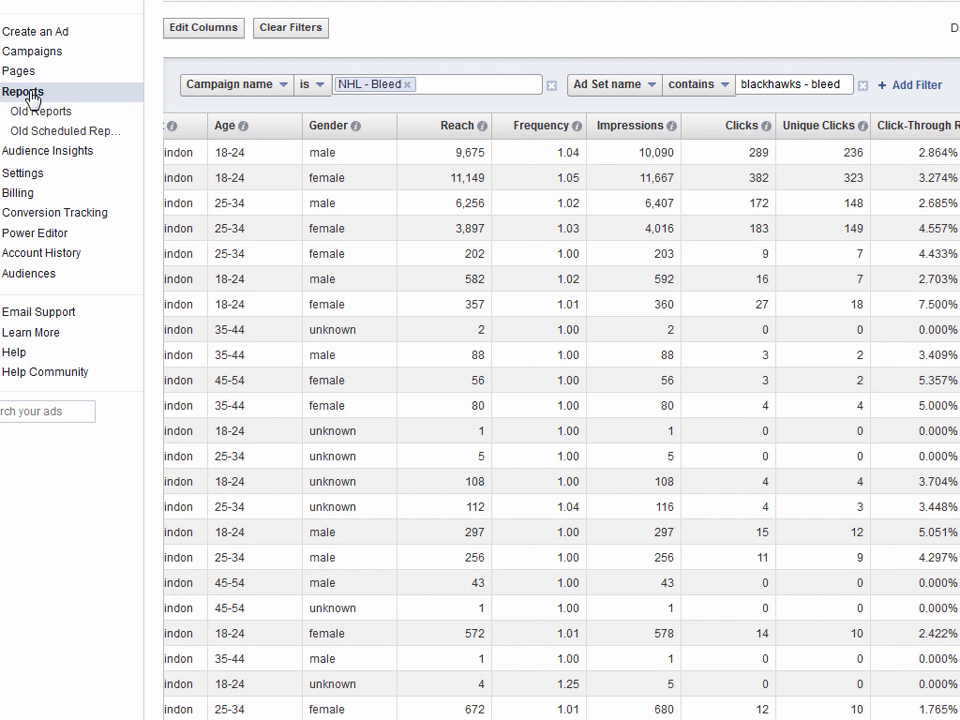
click(43, 115)
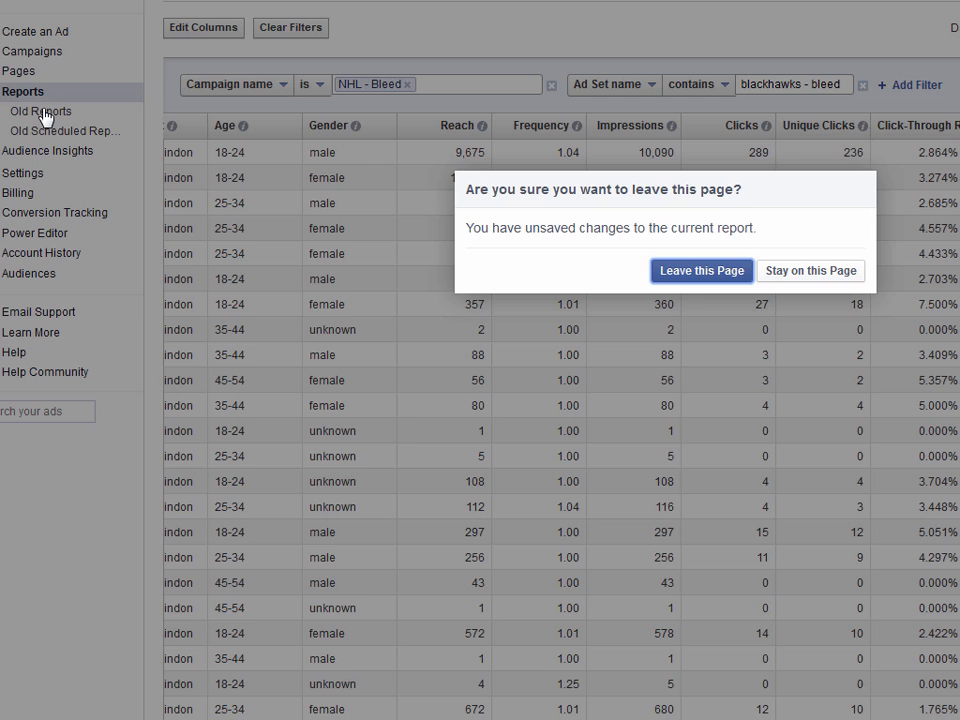
click(693, 272)
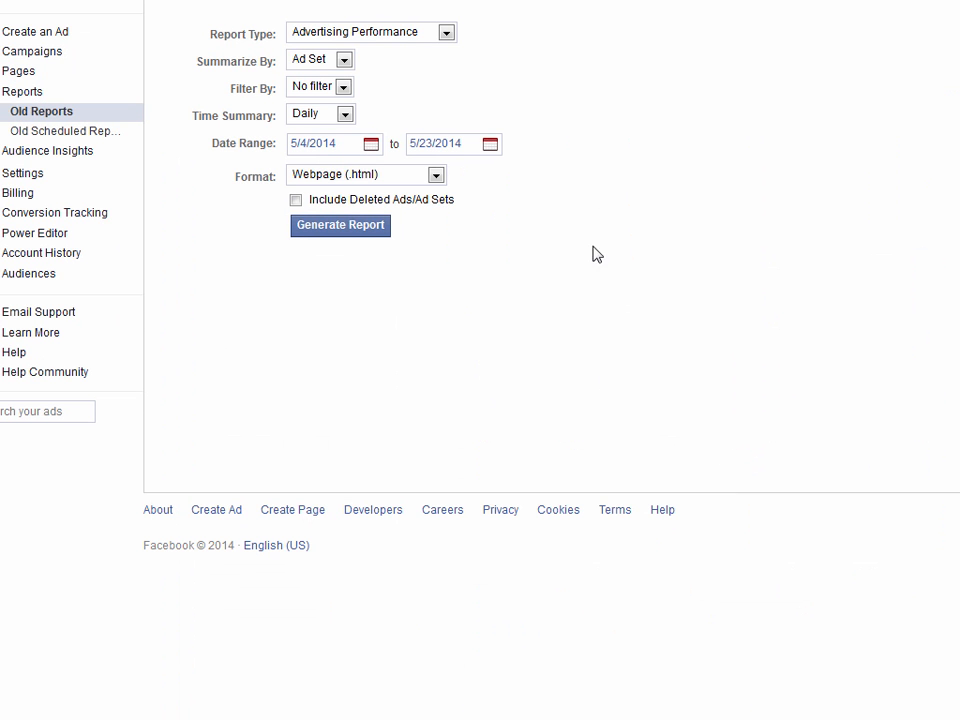
Set up a Responder Demographics report summarized by Ad and filtered to blackhawks ad - bleed 2.
click(446, 32)
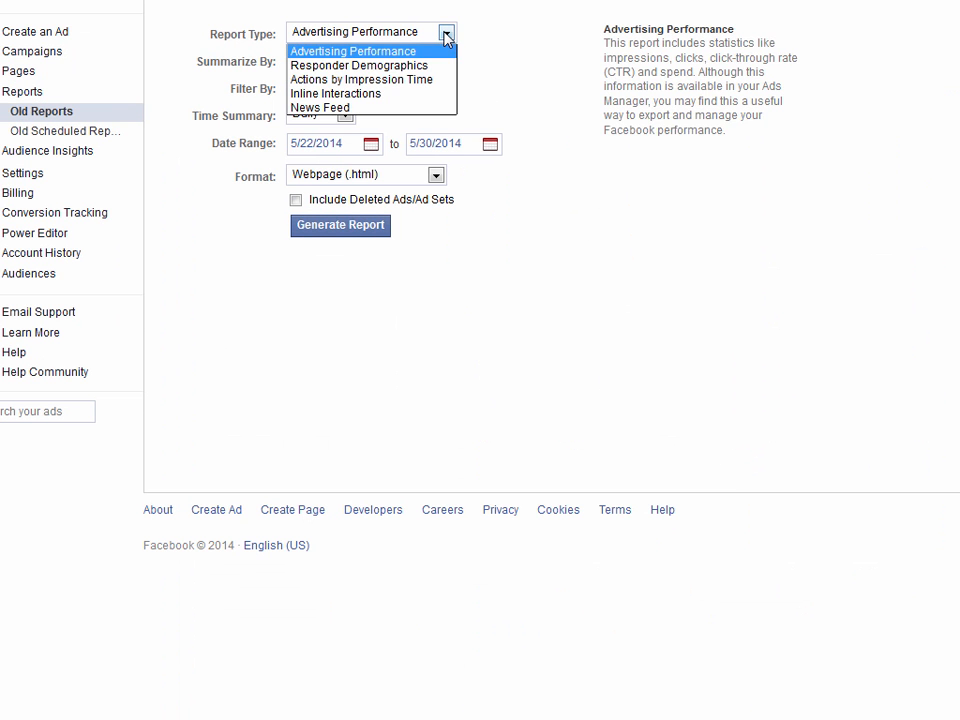
click(355, 66)
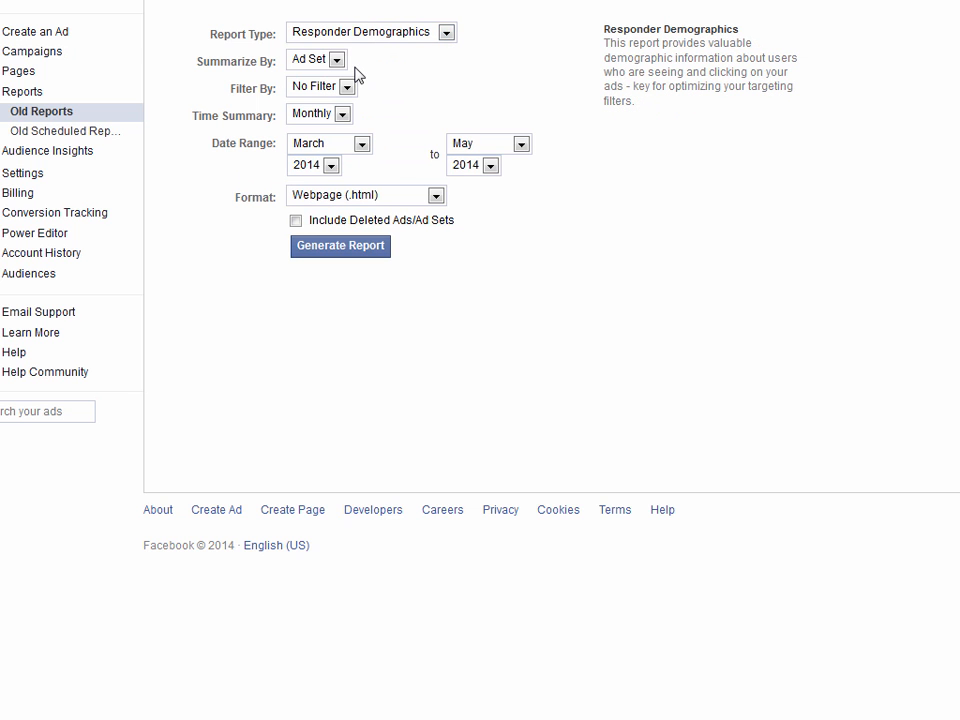
click(339, 62)
click(340, 64)
click(339, 62)
click(338, 92)
click(347, 89)
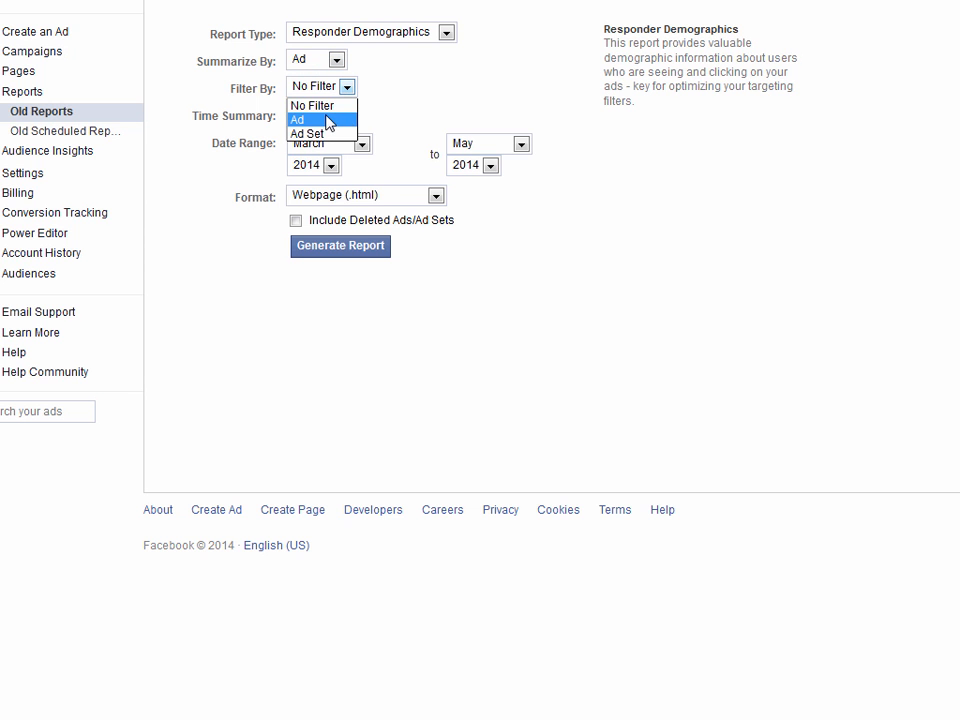
click(328, 120)
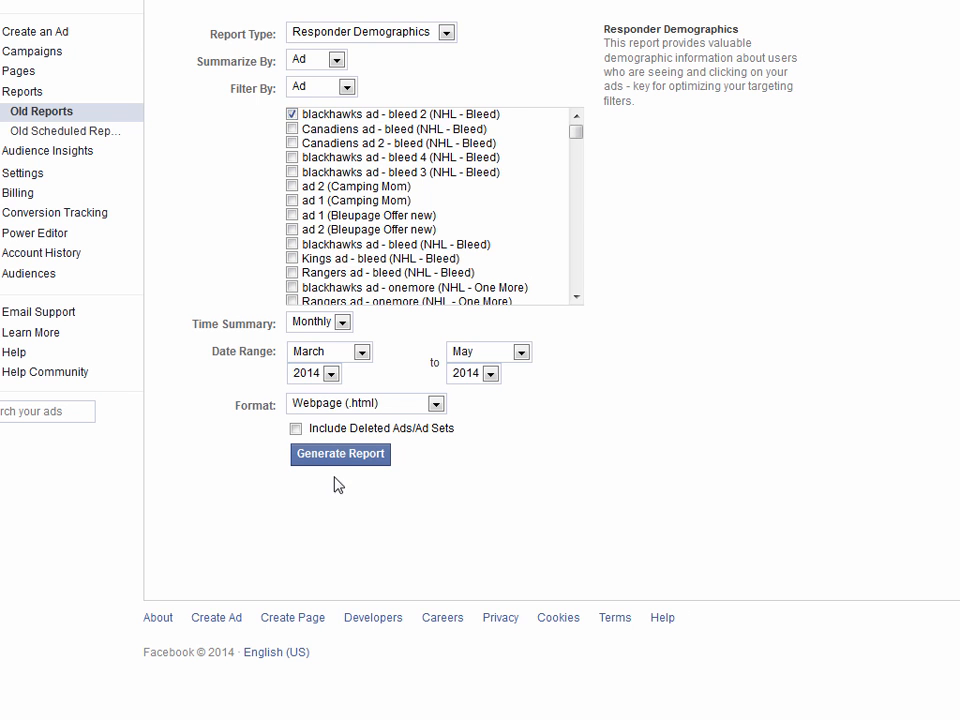
Try to generate the filtered demographics report with May as the start month.
click(361, 352)
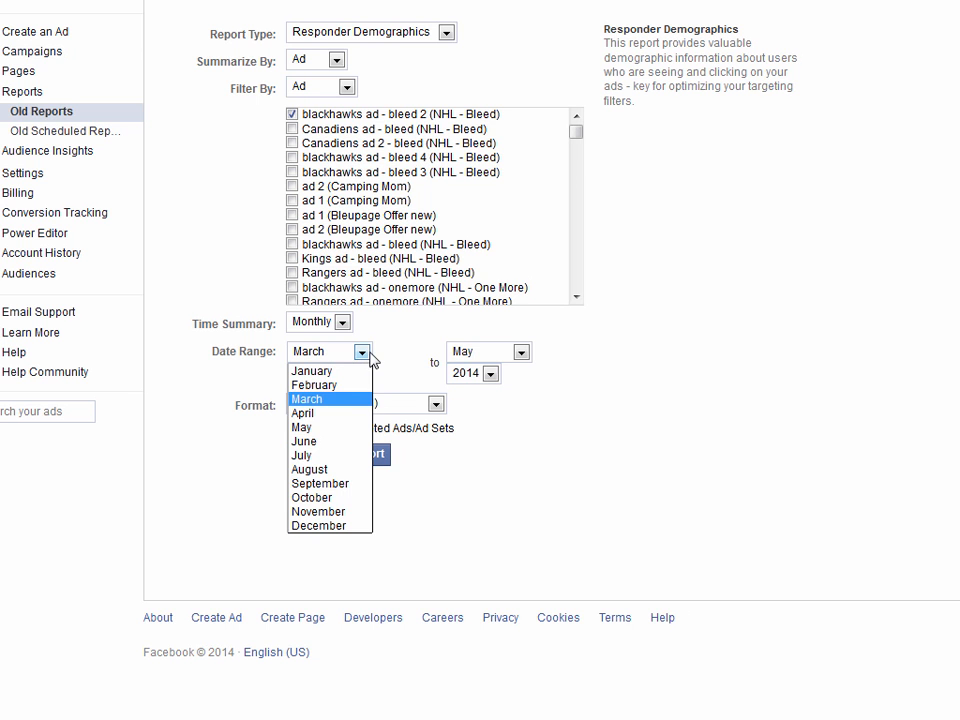
click(346, 430)
click(341, 457)
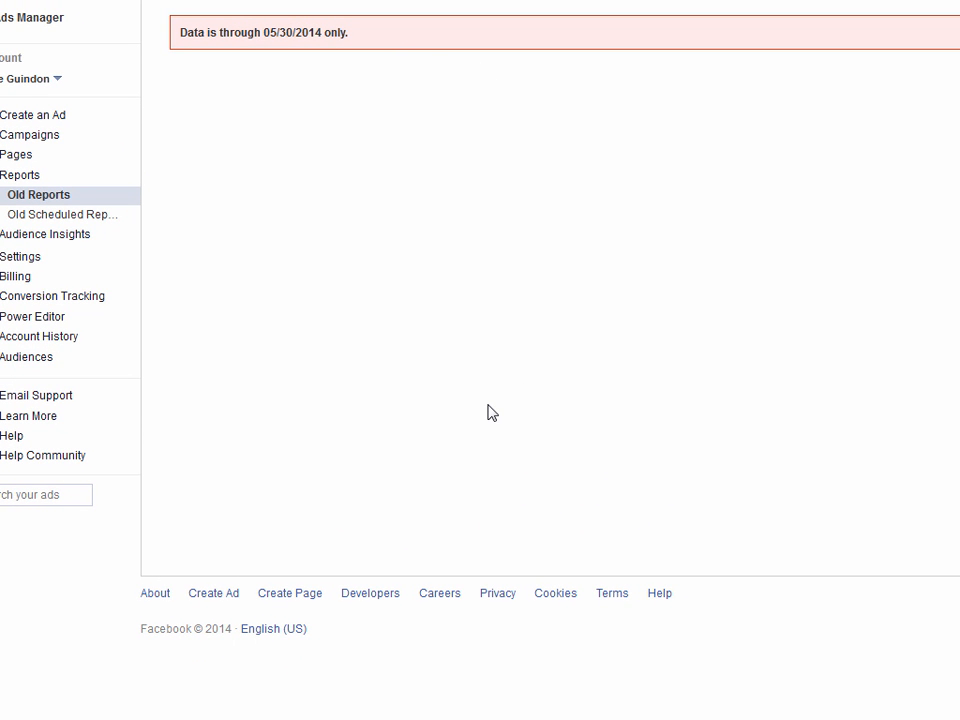
Reopen Old Reports and generate an unfiltered Responder Demographics report by ad set, starting in May 2014.
click(45, 195)
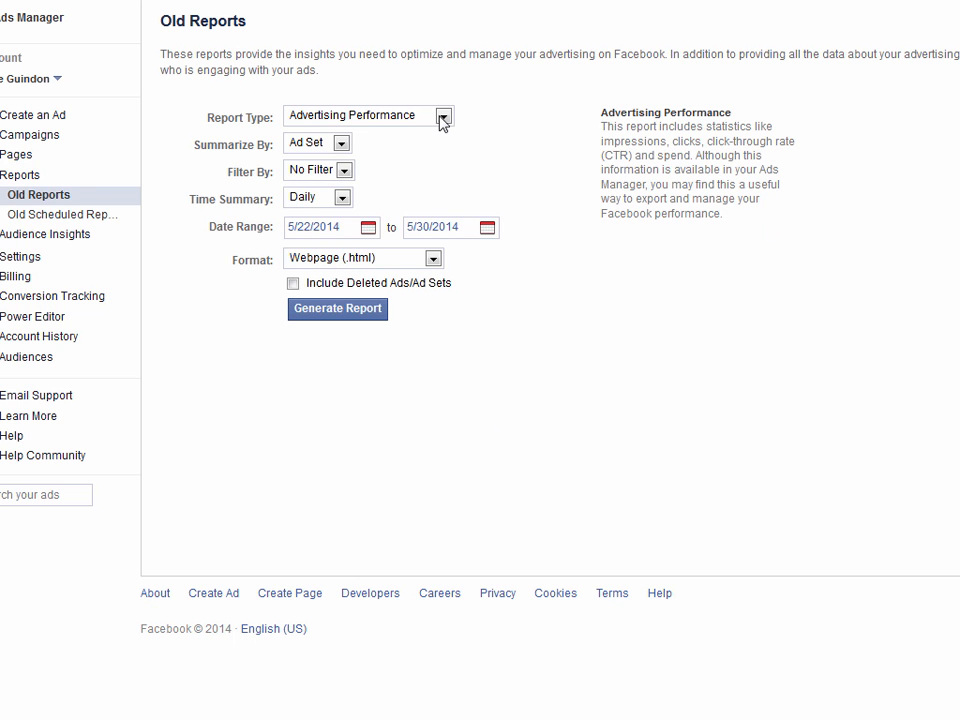
click(442, 117)
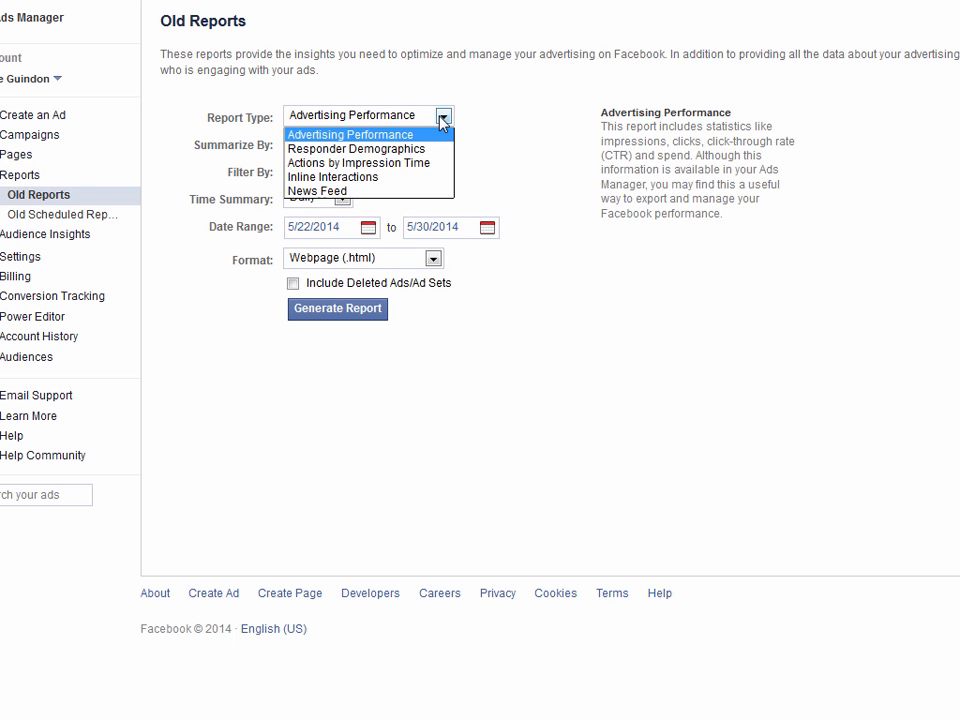
click(355, 150)
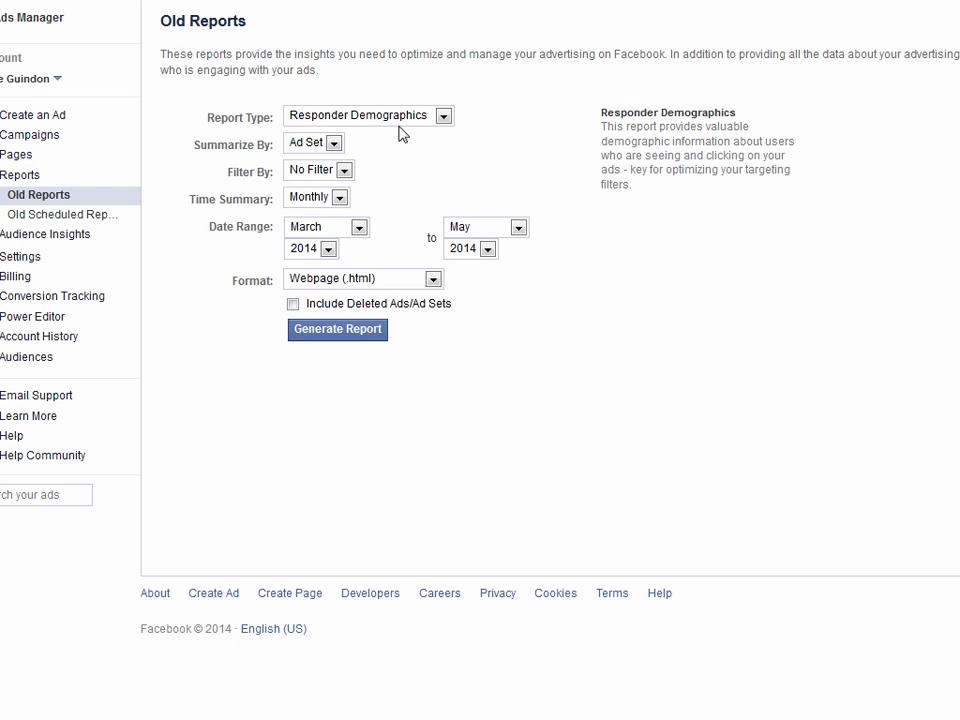
click(359, 228)
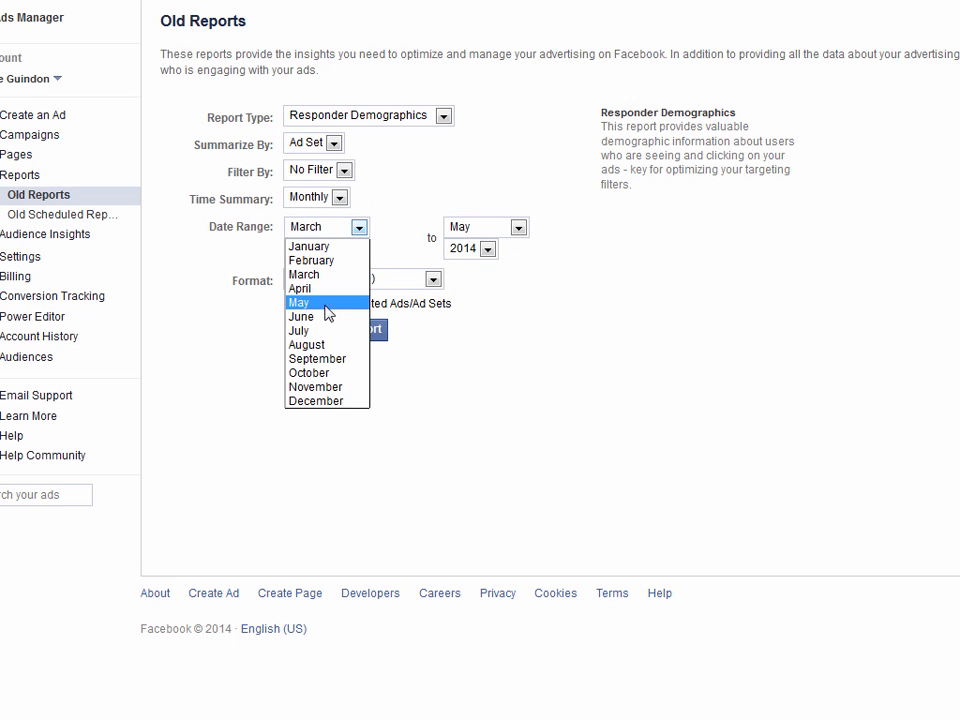
click(385, 303)
click(336, 332)
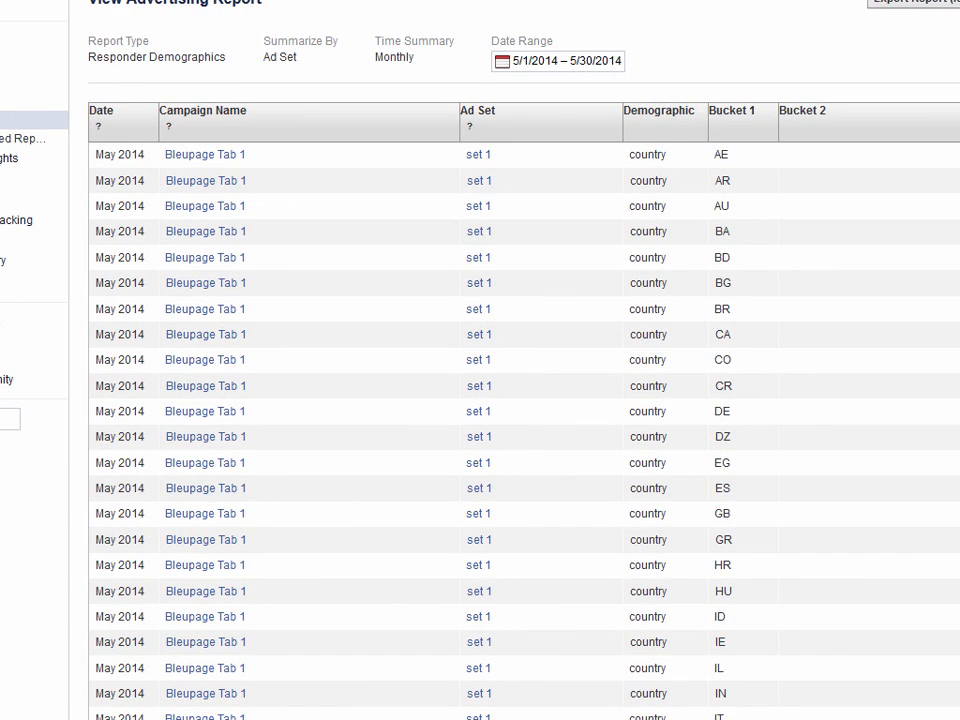
Find the NHL - Bleed rows in the report and examine the Blackhawks - bleed 2 gender, age and region breakdown.
scroll(480, 400, down, 20)
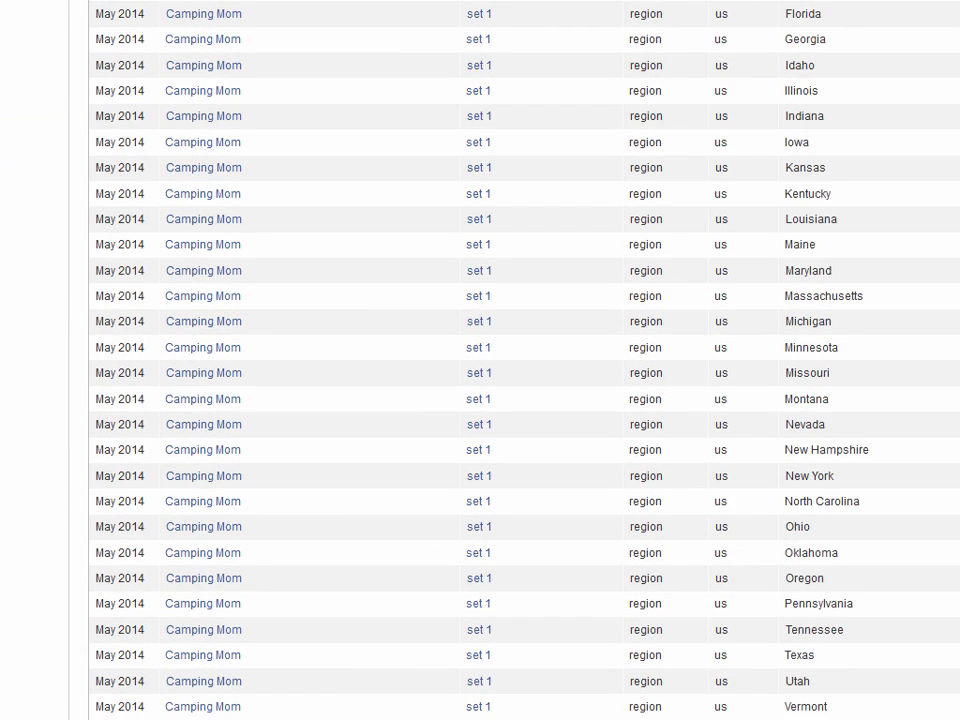
scroll(480, 360, up, 15)
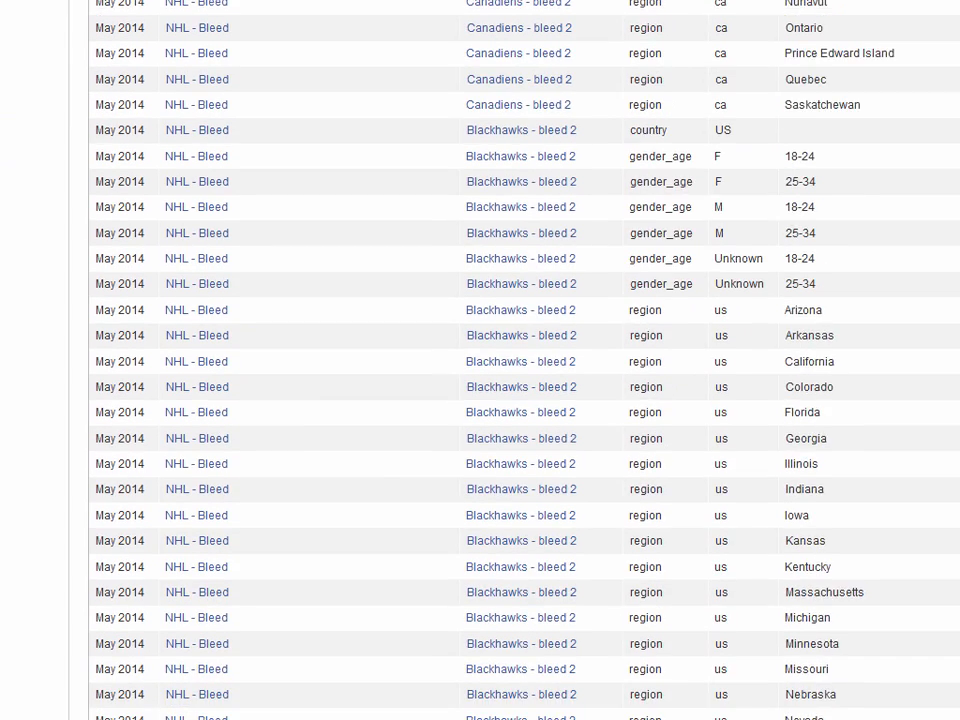
scroll(480, 360, up, 5)
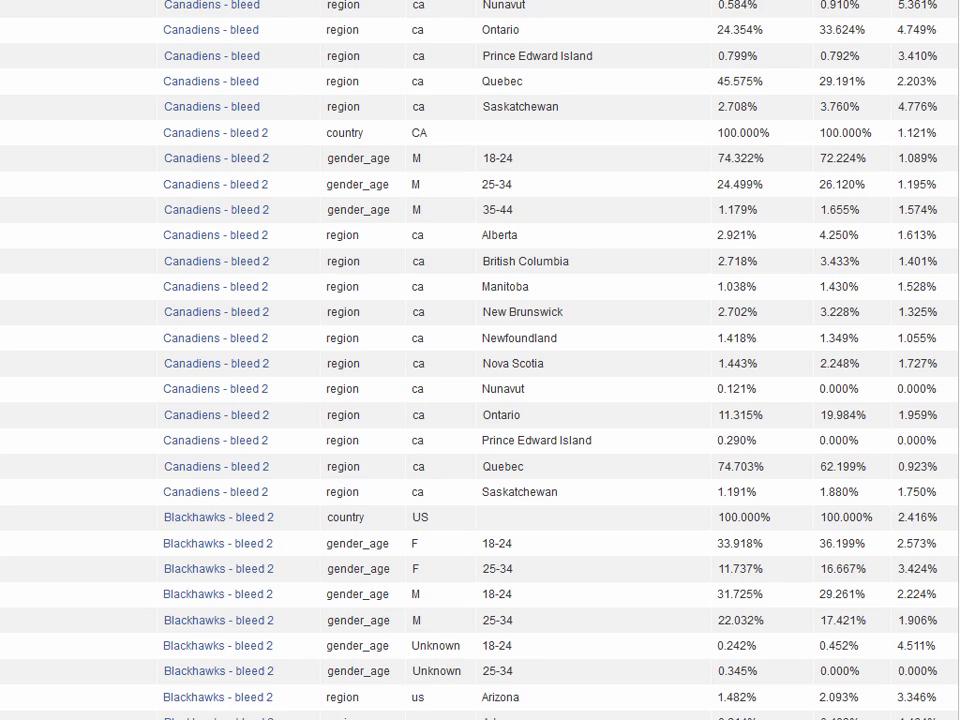
Look through the state rows of the Blackhawks - bleed 2 ad set in the demographics report.
scroll(480, 360, down, 6)
scroll(480, 360, down, 3)
scroll(480, 360, up, 1)
scroll(480, 360, down, 1)
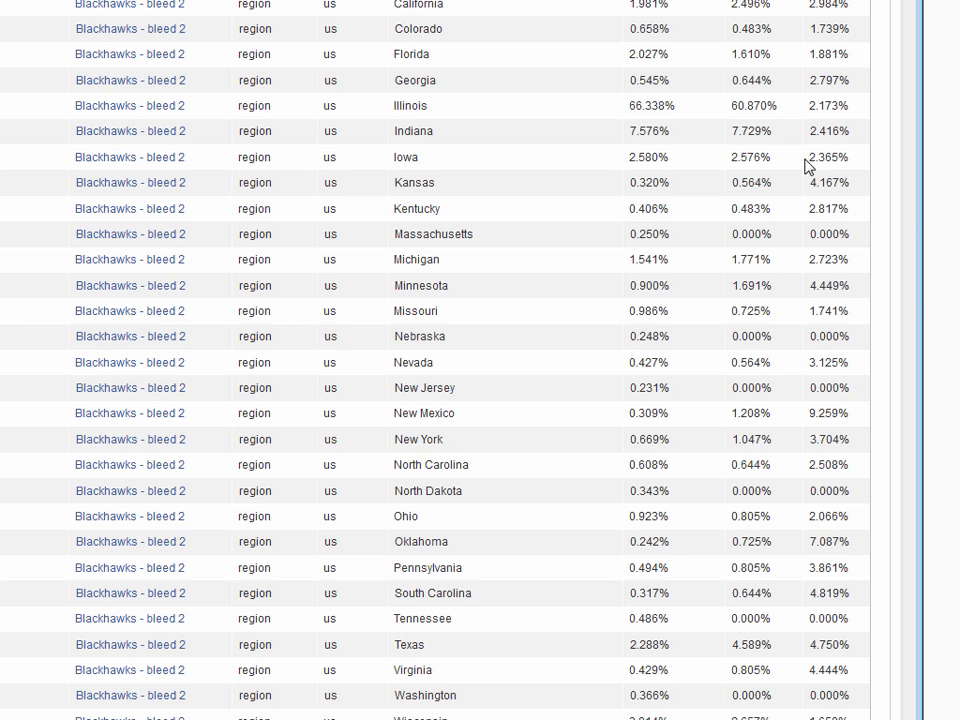
Go back to the start of the report and check the % of Clickers and CTR column headings.
drag(921, 719, 943, 719)
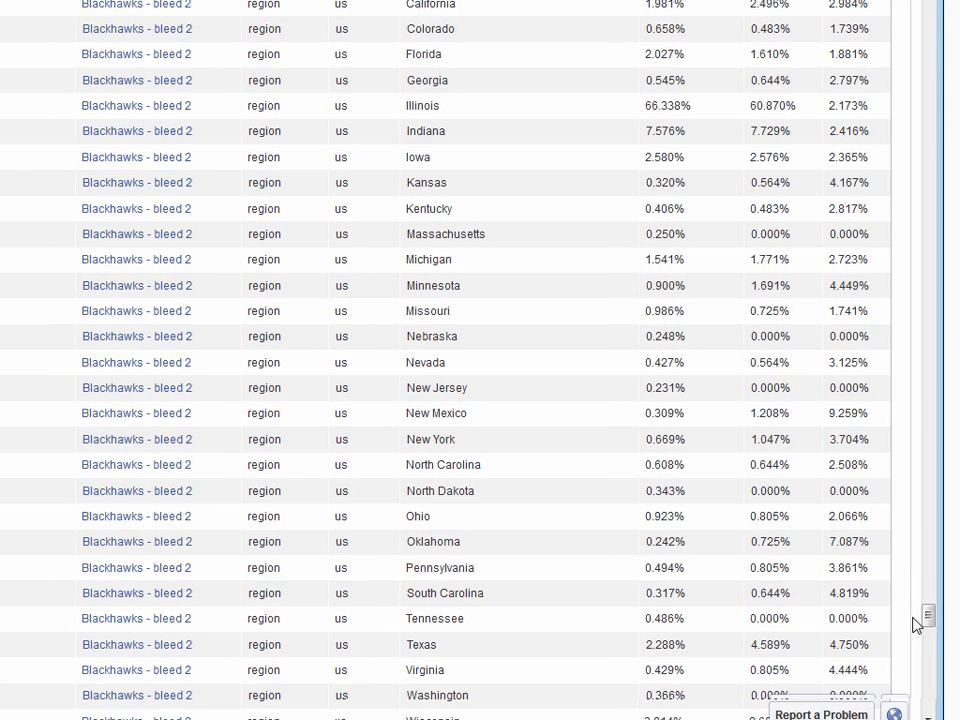
drag(928, 619, 928, 0)
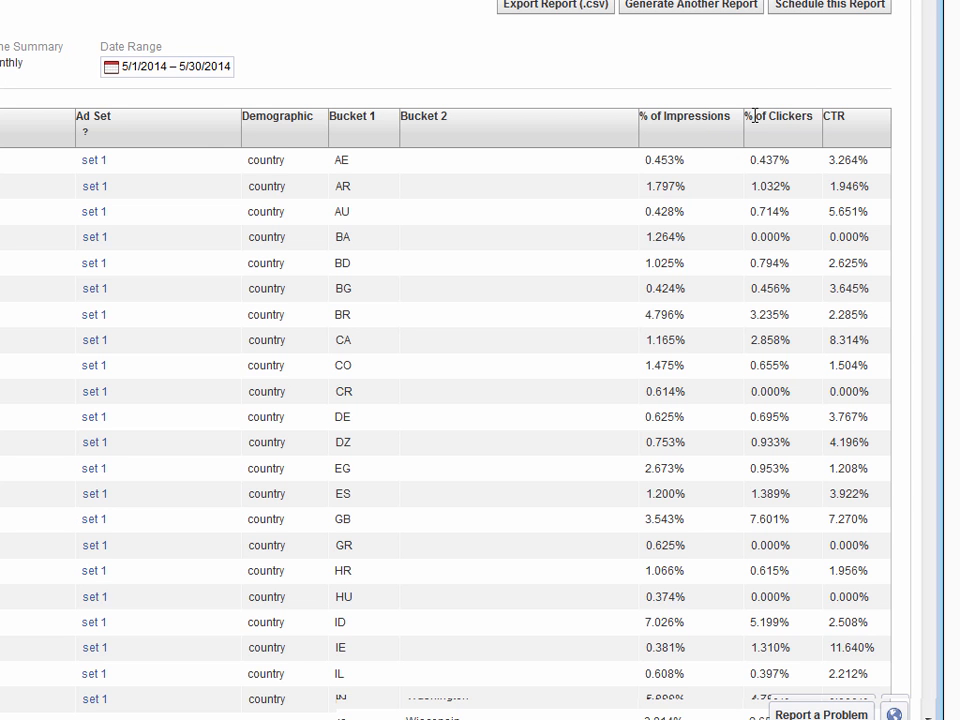
drag(755, 116, 798, 110)
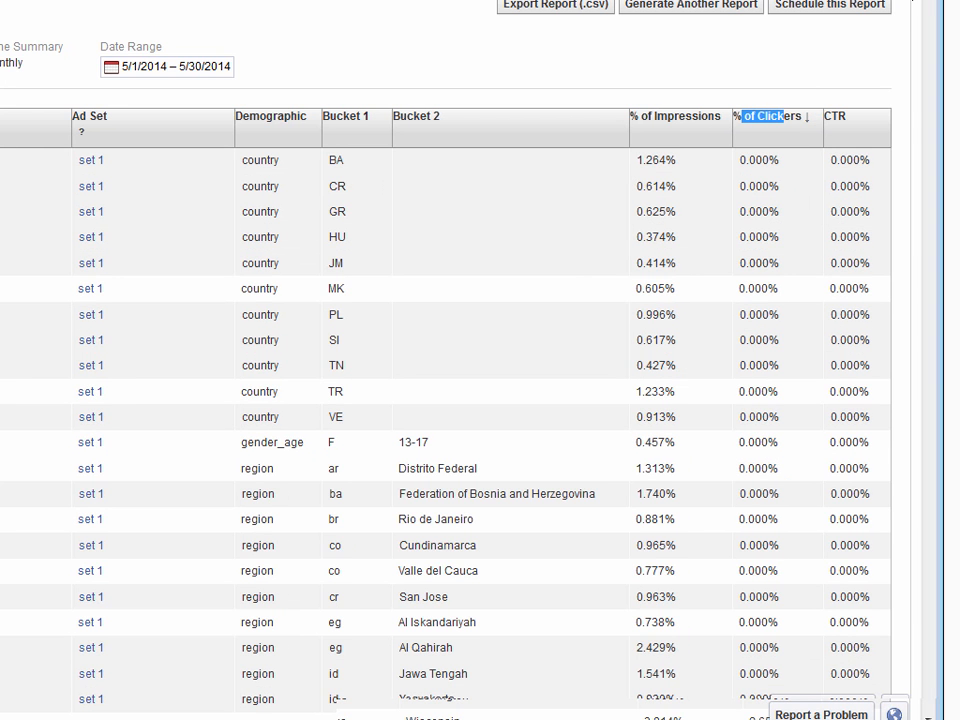
click(837, 116)
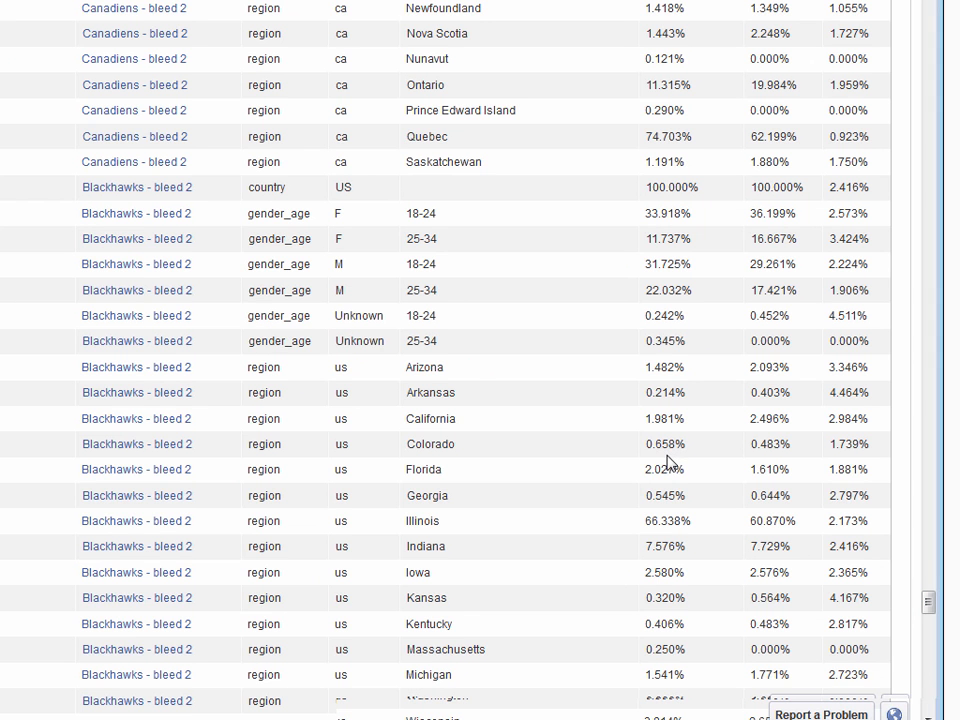
Review the Blackhawks - bleed 2 gender, age and state rows from Arizona through Wisconsin.
scroll(668, 462, down, 2)
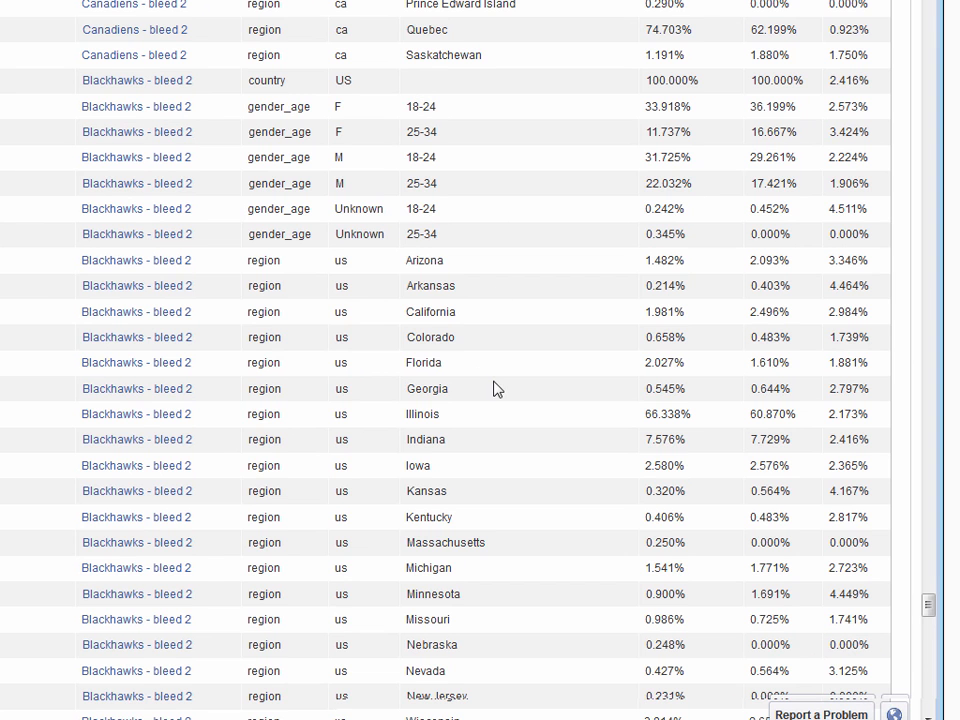
scroll(478, 379, down, 2)
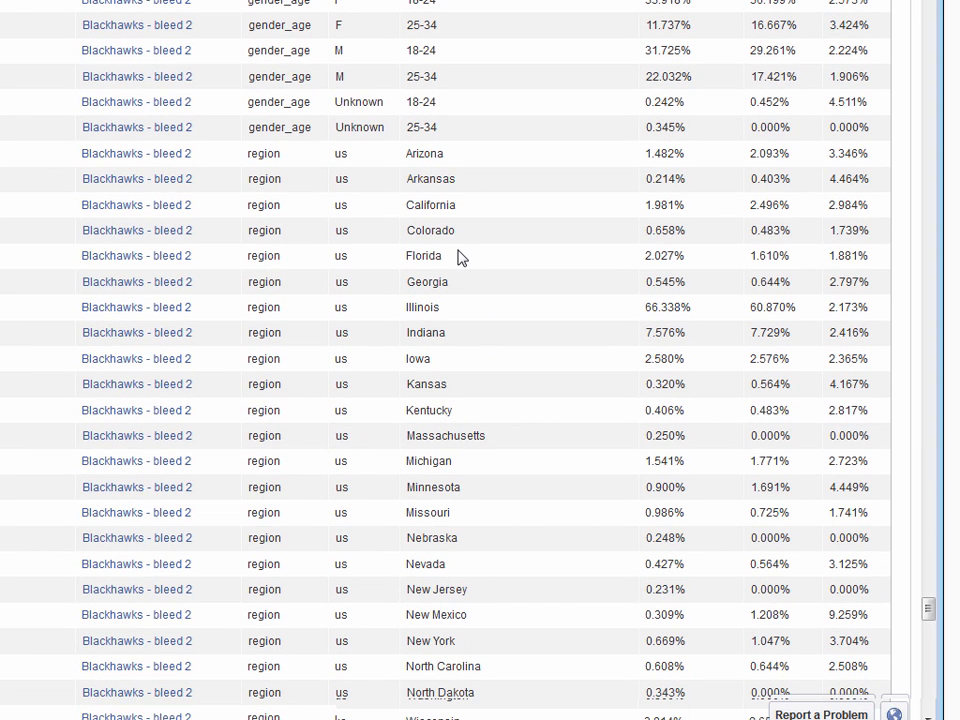
scroll(484, 360, down, 4)
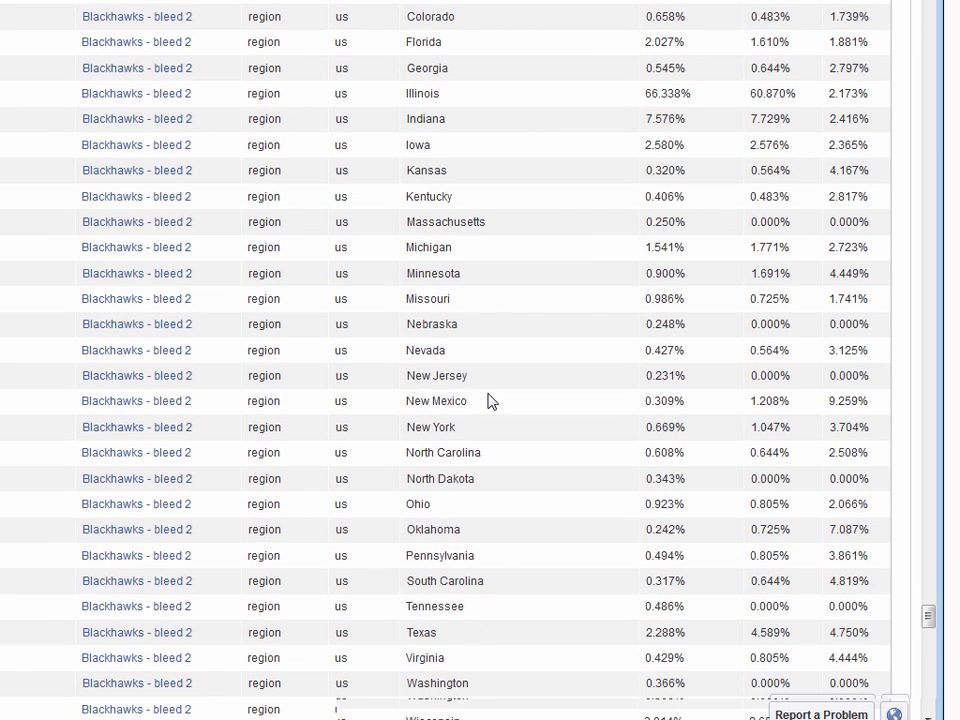
scroll(488, 394, down, 2)
scroll(488, 394, up, 2)
scroll(445, 360, down, 1)
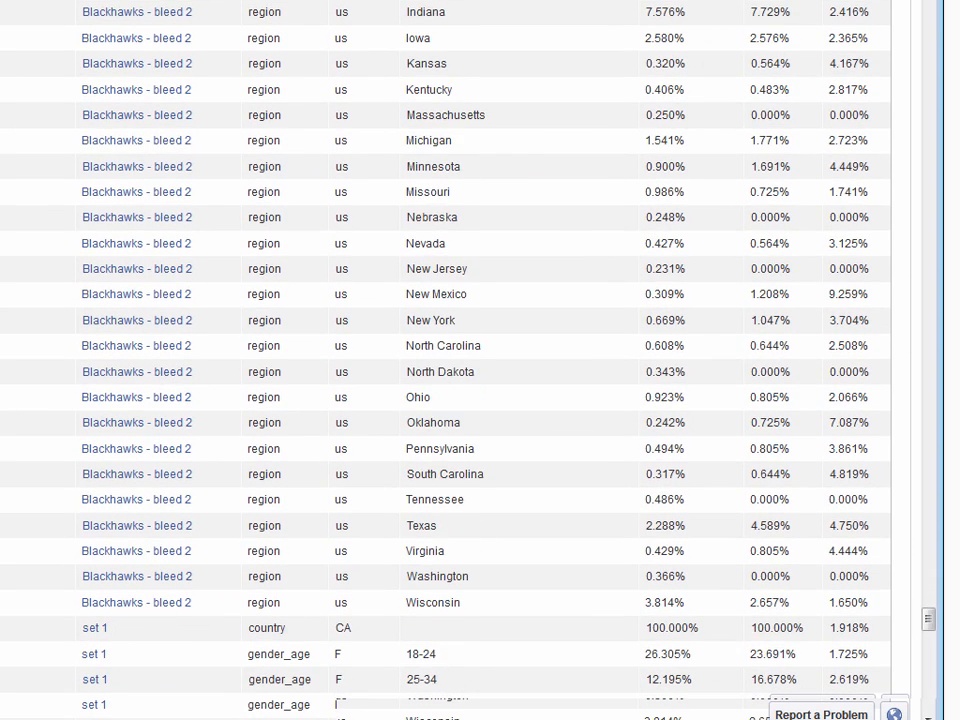
scroll(445, 360, up, 1)
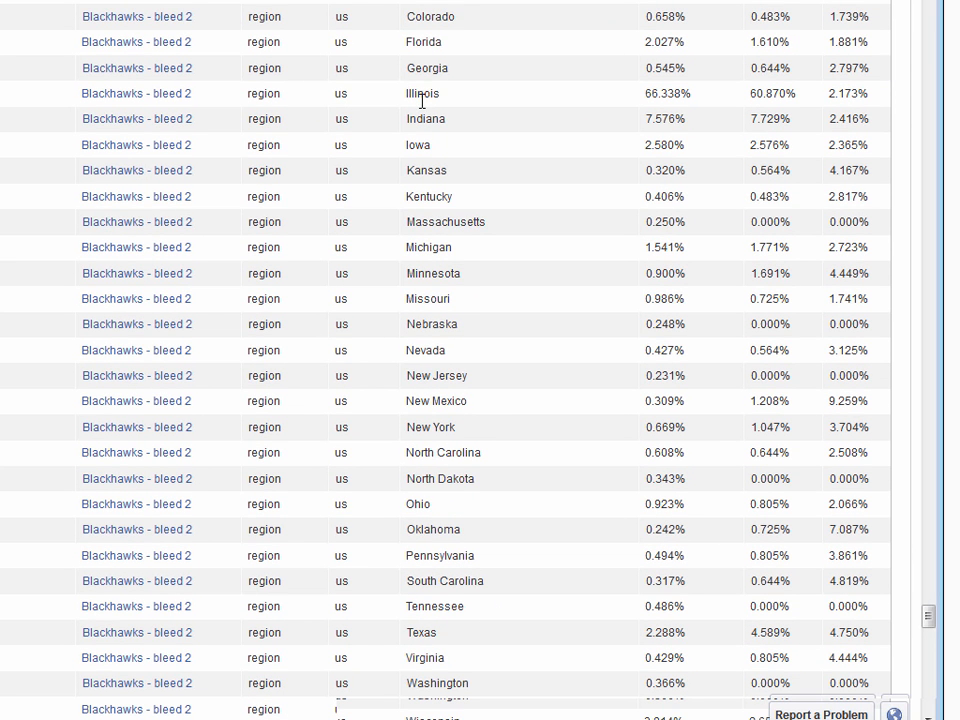
Compare the share of impressions with the share of clickers for Illinois in the Blackhawks - bleed 2 rows.
drag(692, 97, 645, 94)
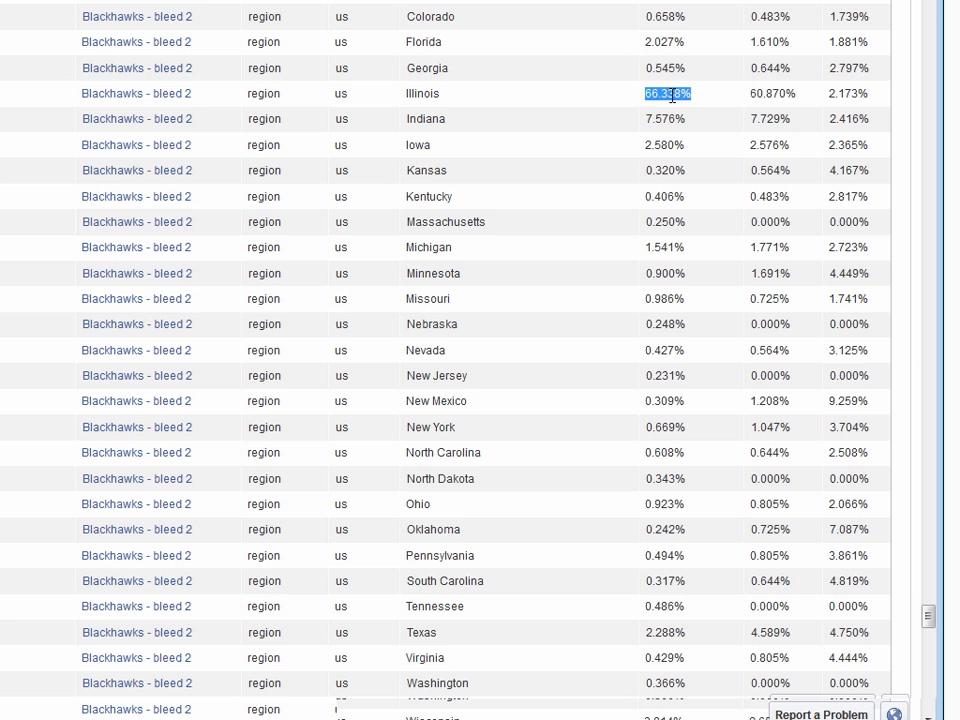
drag(694, 99, 645, 94)
double_click(433, 96)
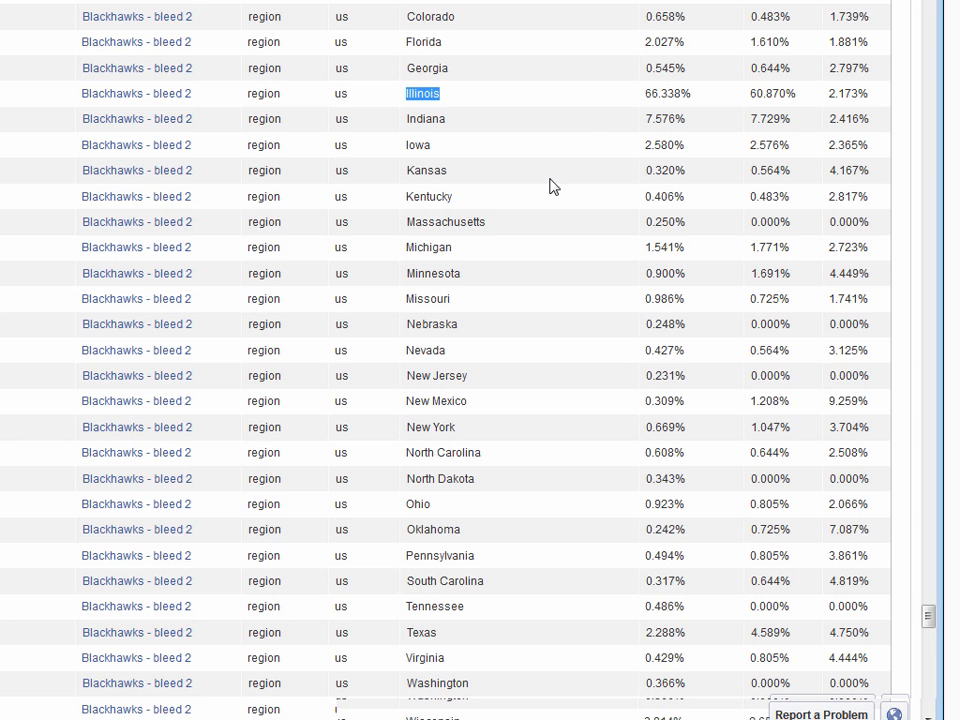
drag(659, 94, 684, 97)
drag(794, 93, 750, 93)
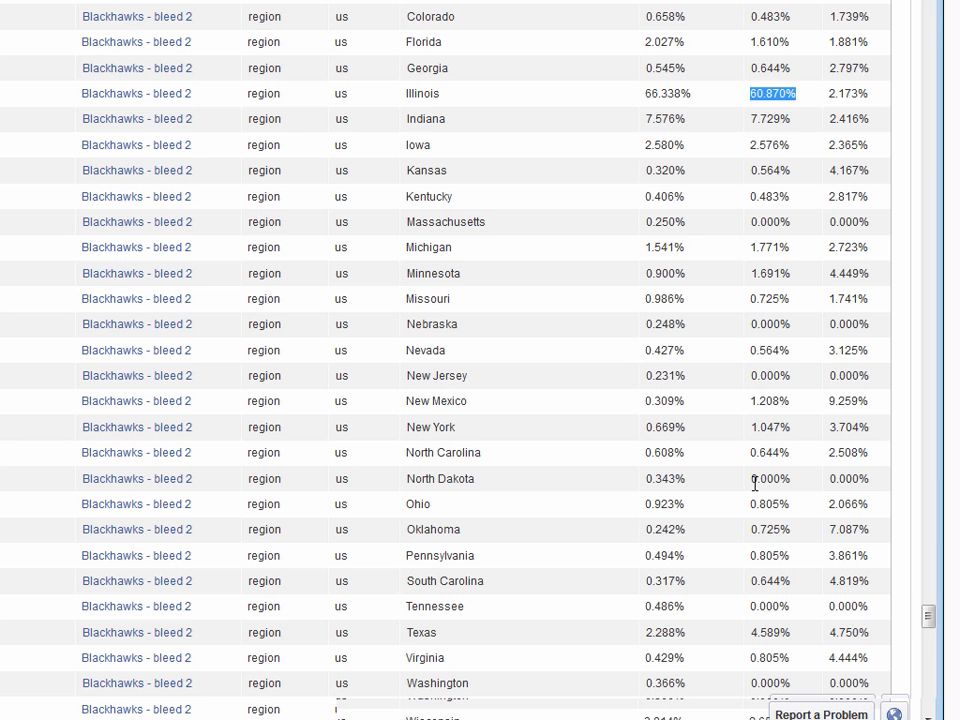
click(853, 640)
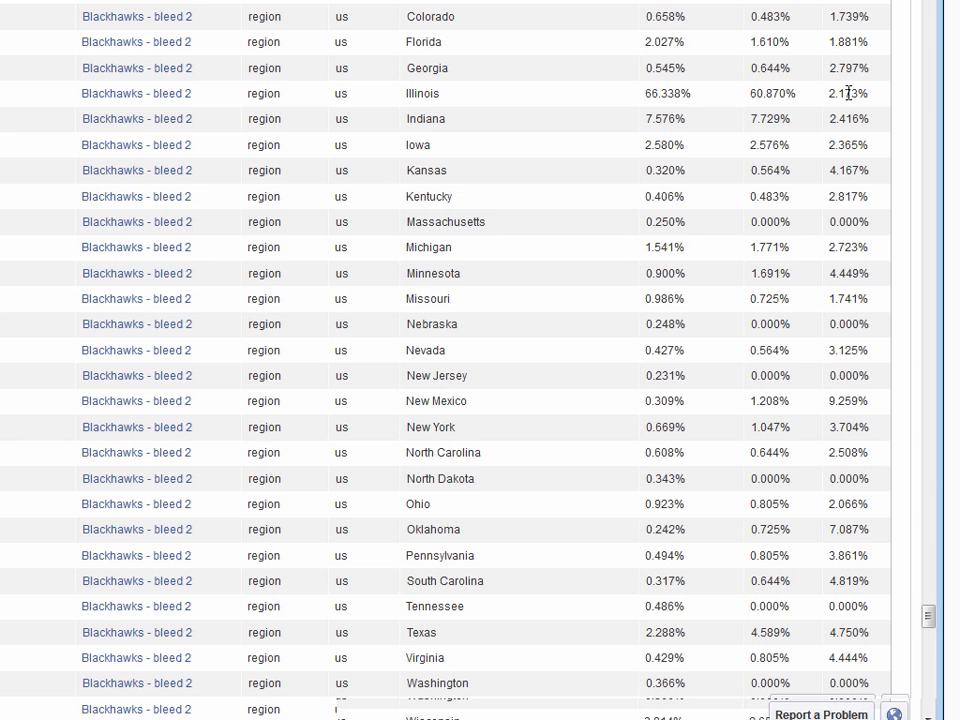
Compare the click-through rates of Illinois, New Mexico, Texas and Minnesota, and check Minnesota's share of impressions.
drag(868, 93, 833, 94)
drag(837, 401, 845, 401)
drag(869, 631, 833, 631)
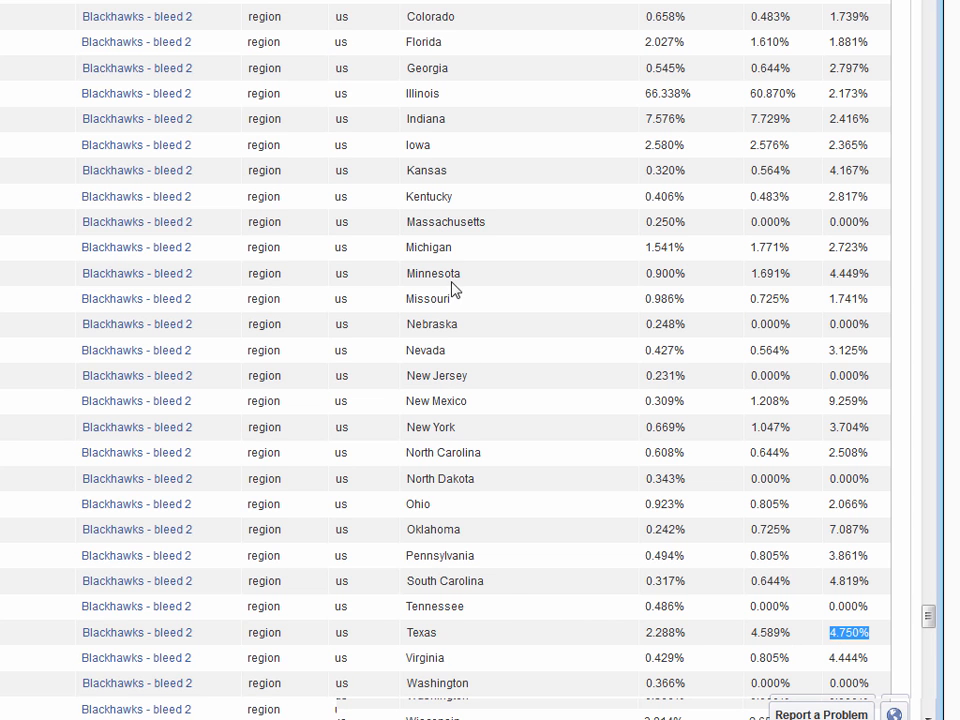
drag(872, 276, 838, 274)
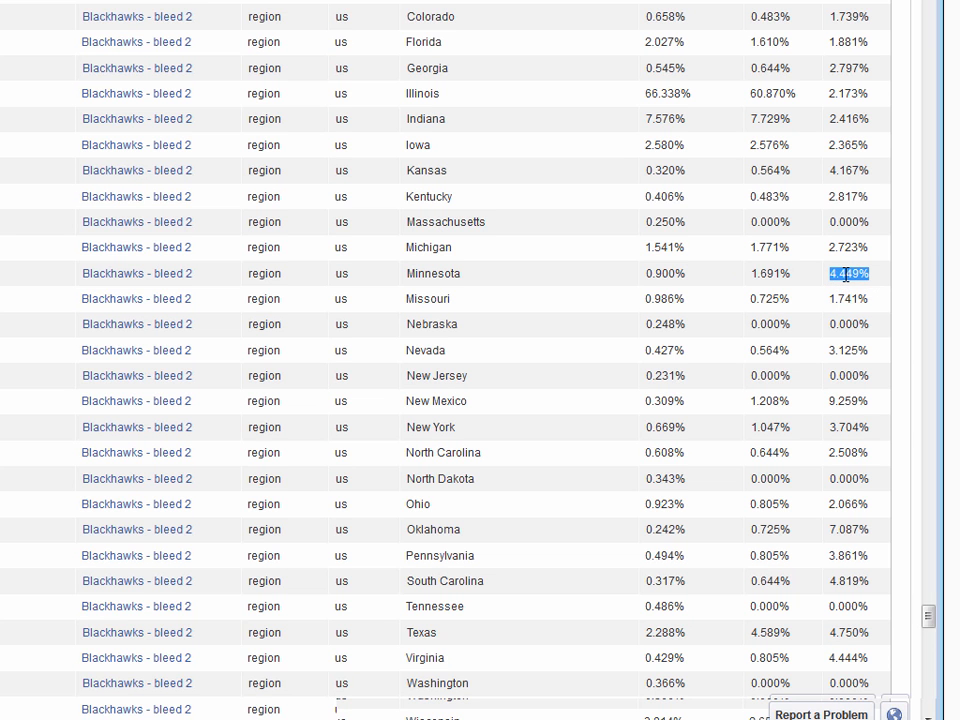
drag(688, 274, 648, 276)
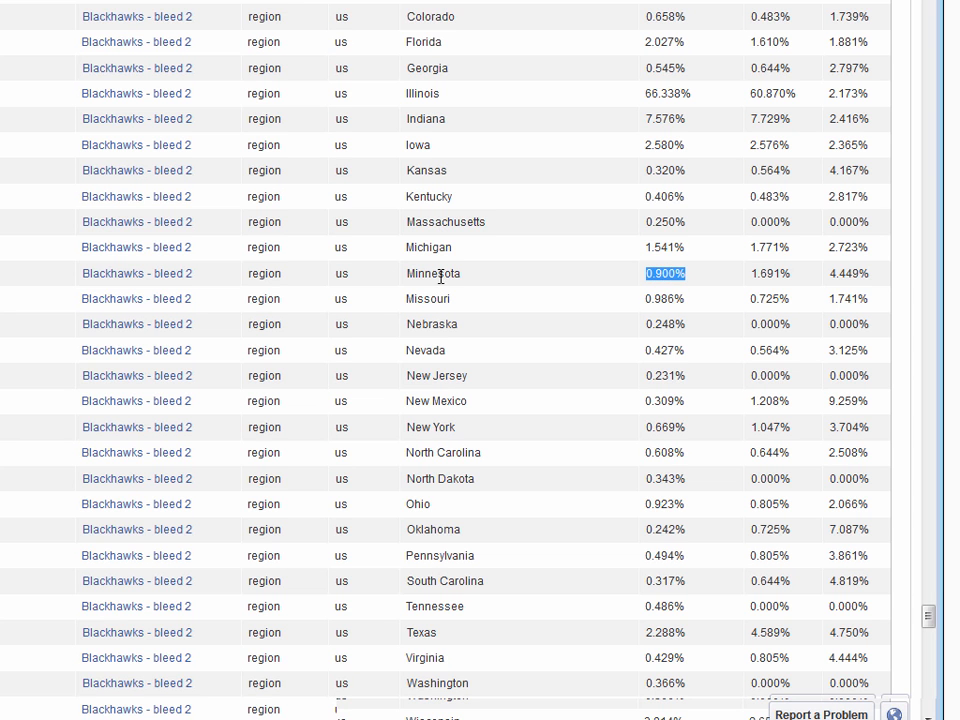
click(868, 277)
double_click(437, 272)
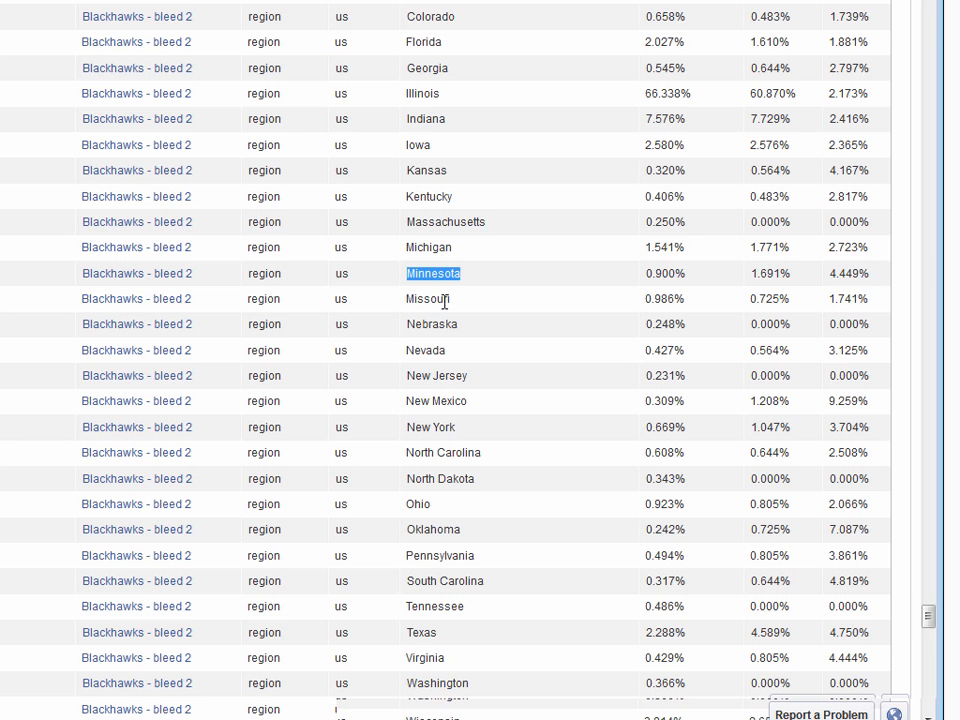
Pick out the Texas and Oklahoma rows and compare the click-through rates of Oklahoma and New Mexico.
click(424, 628)
double_click(424, 628)
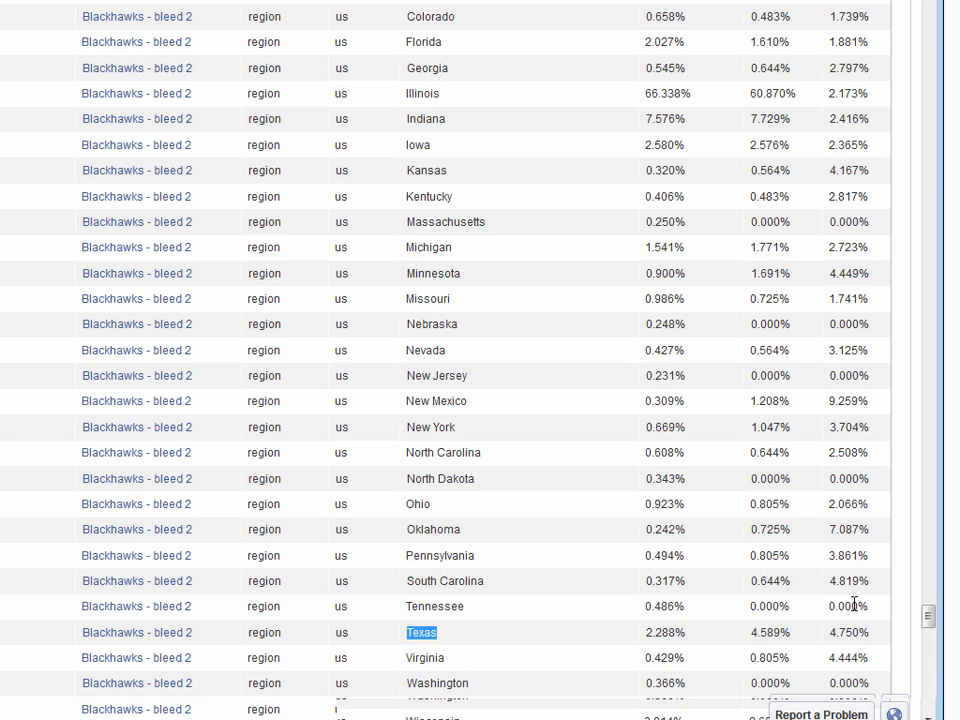
double_click(440, 529)
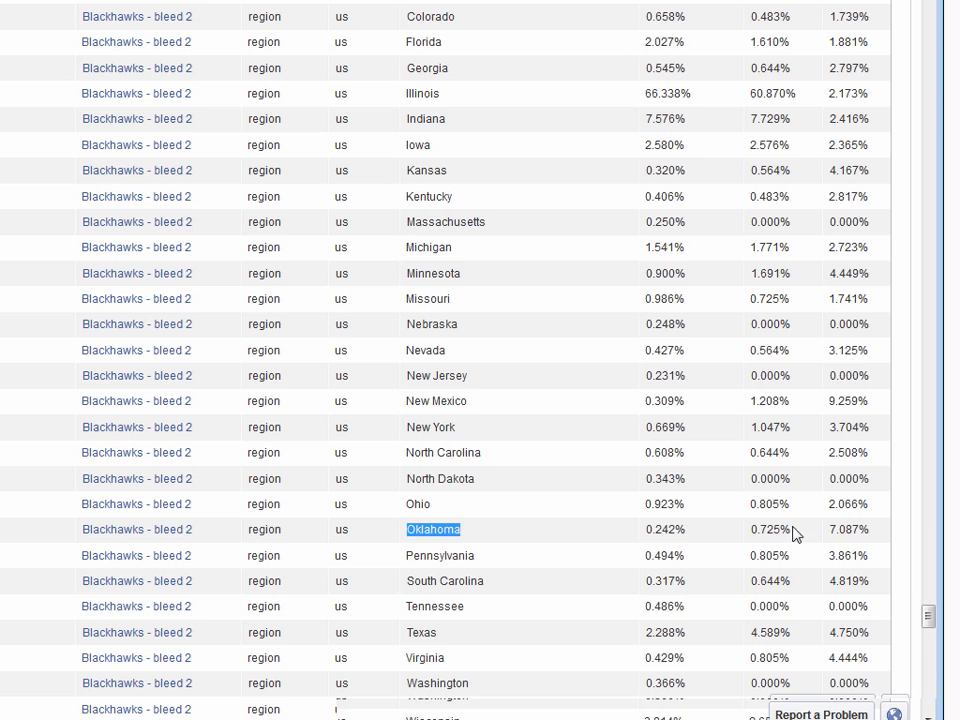
drag(829, 530, 868, 528)
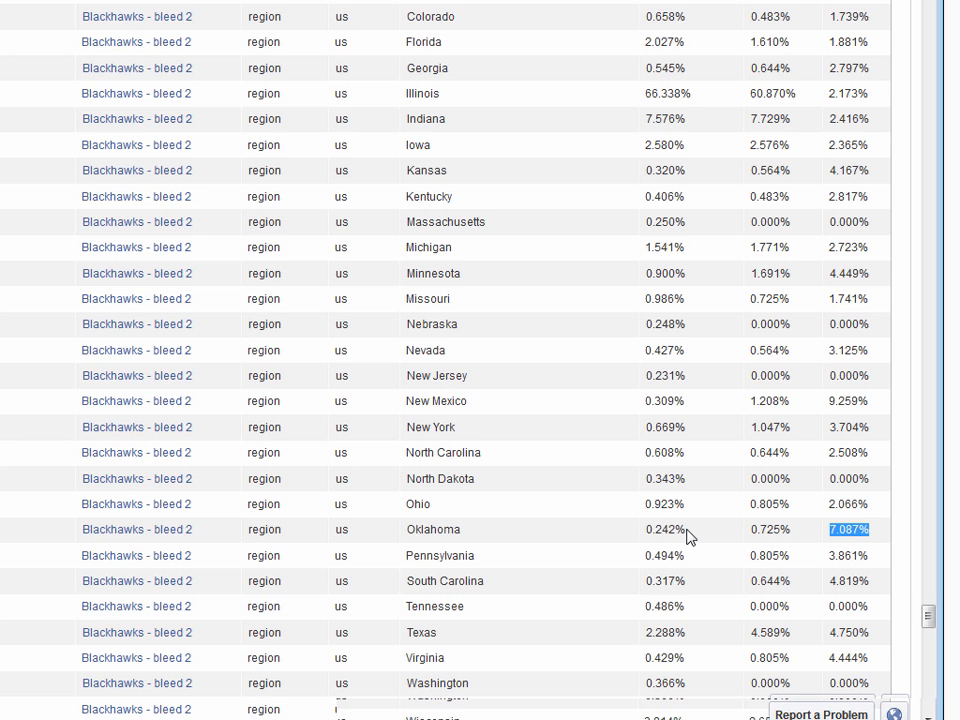
click(846, 530)
drag(864, 401, 828, 401)
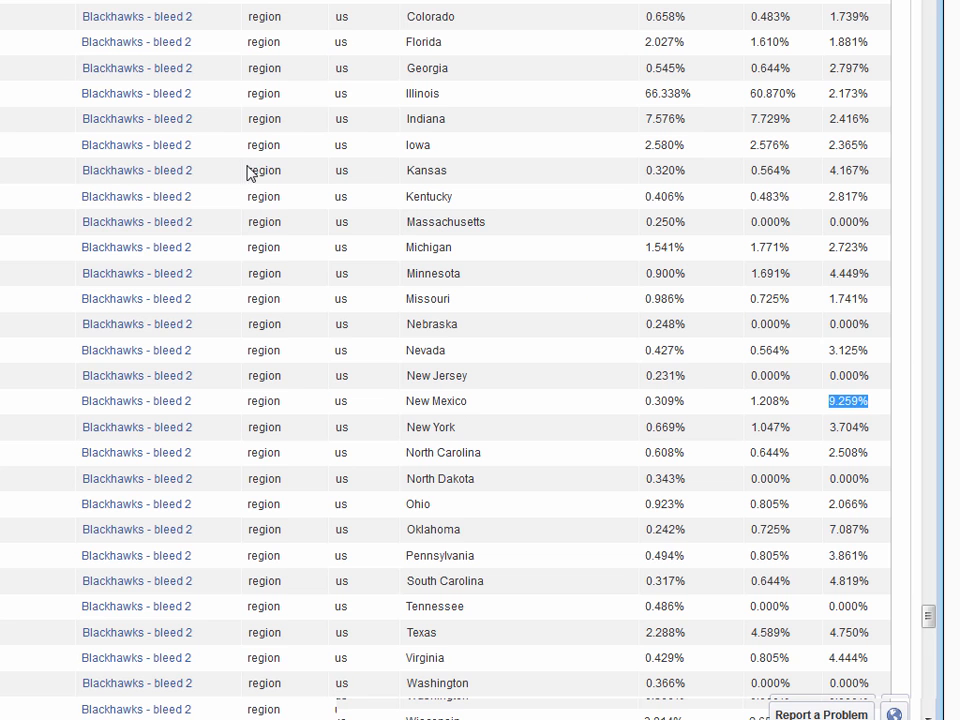
Recheck the Minnesota and New Mexico click-through rates among the Blackhawks - bleed 2 region rows.
drag(250, 118, 285, 130)
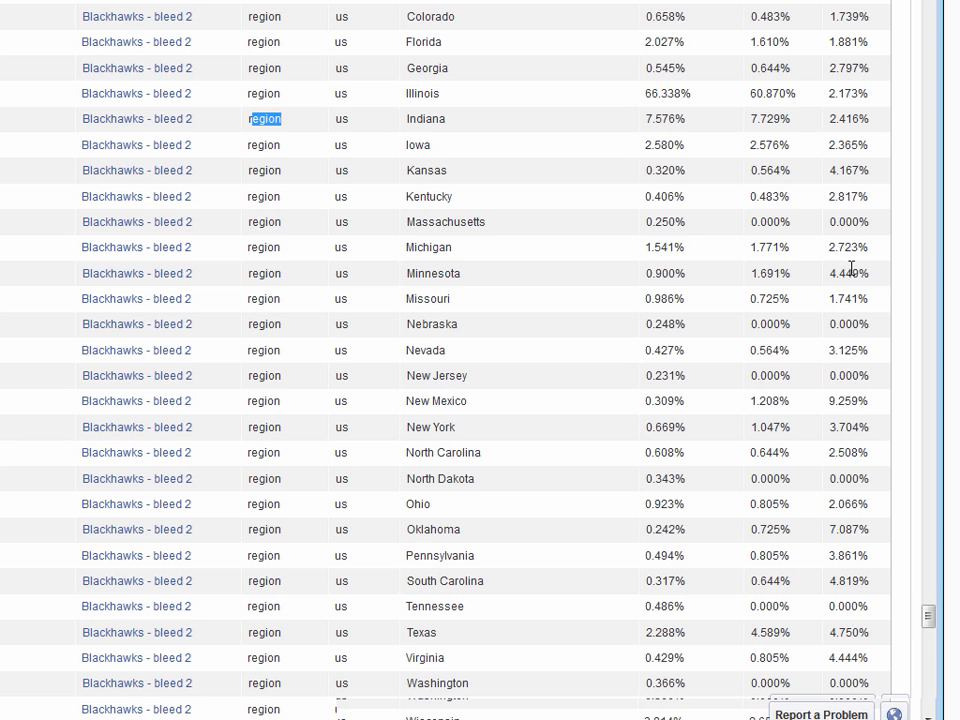
drag(868, 276, 830, 273)
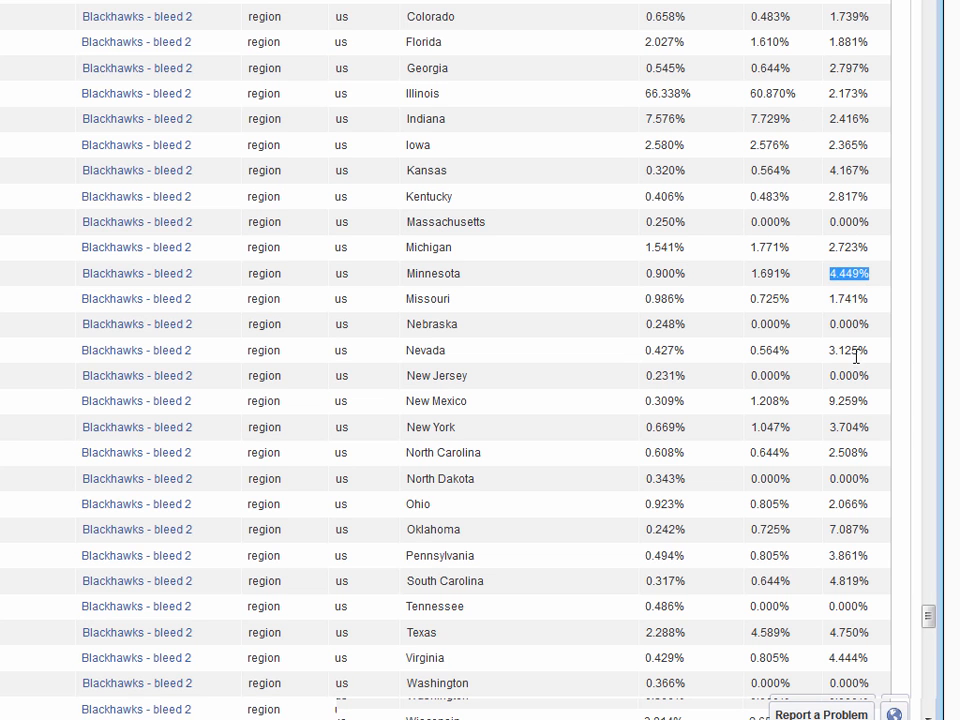
click(867, 402)
drag(867, 402, 829, 402)
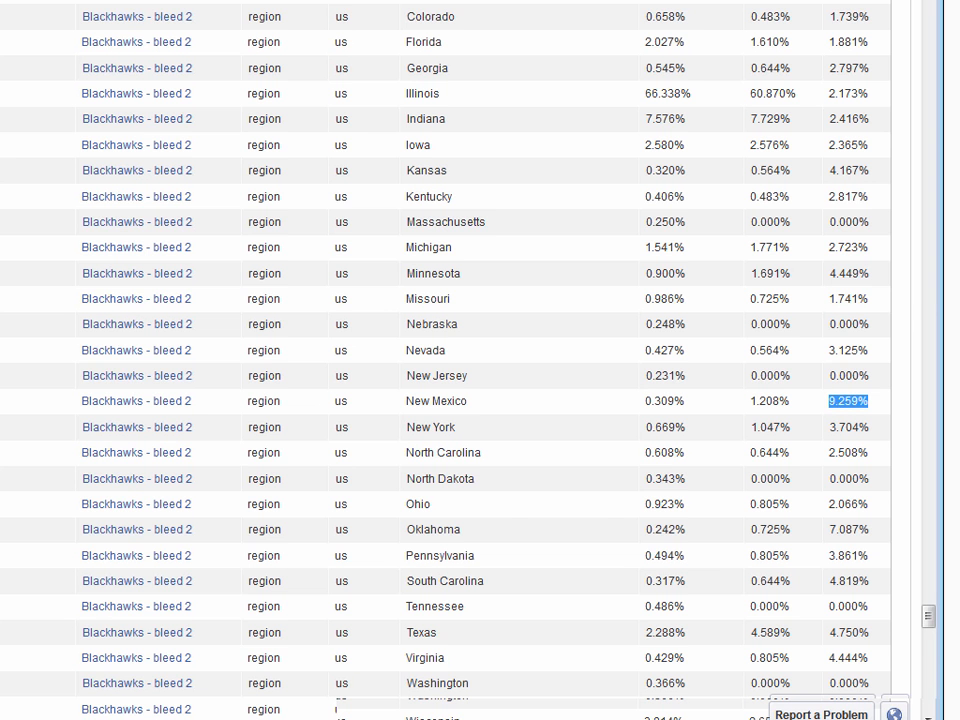
Return to the campaign's ad list and examine blackhawks ad - bleed 3's location targeting, potential audience and click-through rate.
key(ctrl+shift+Tab)
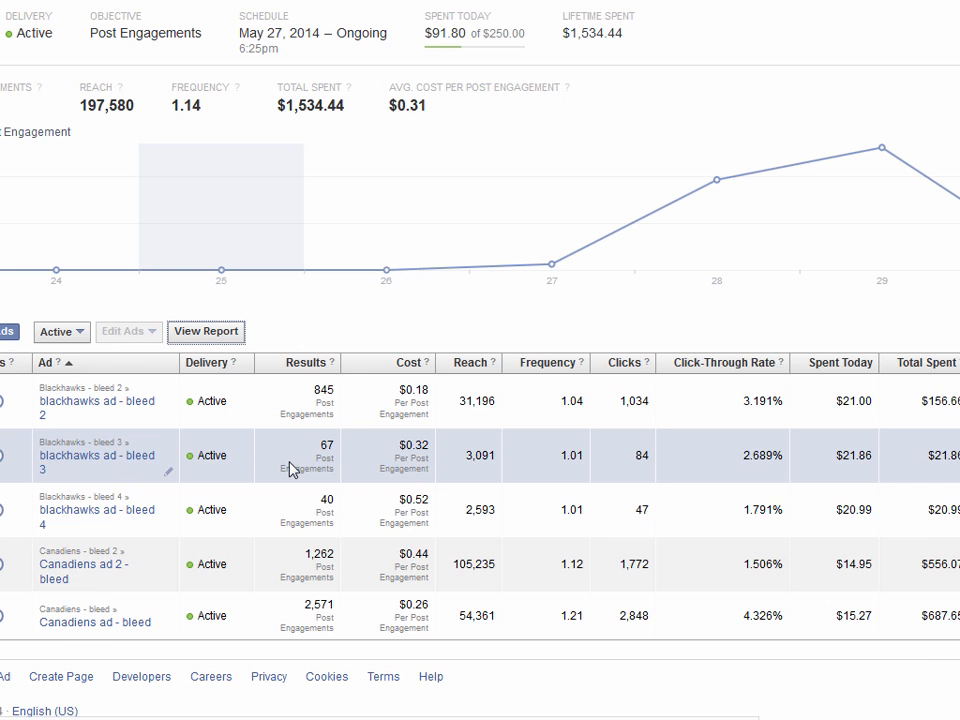
click(224, 456)
double_click(530, 567)
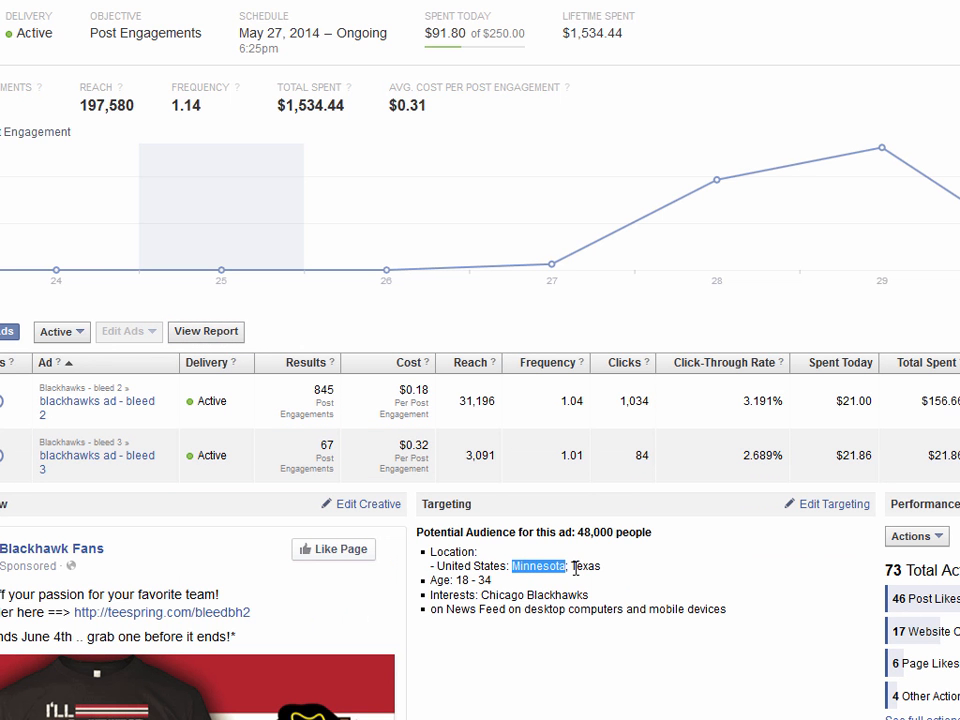
double_click(585, 566)
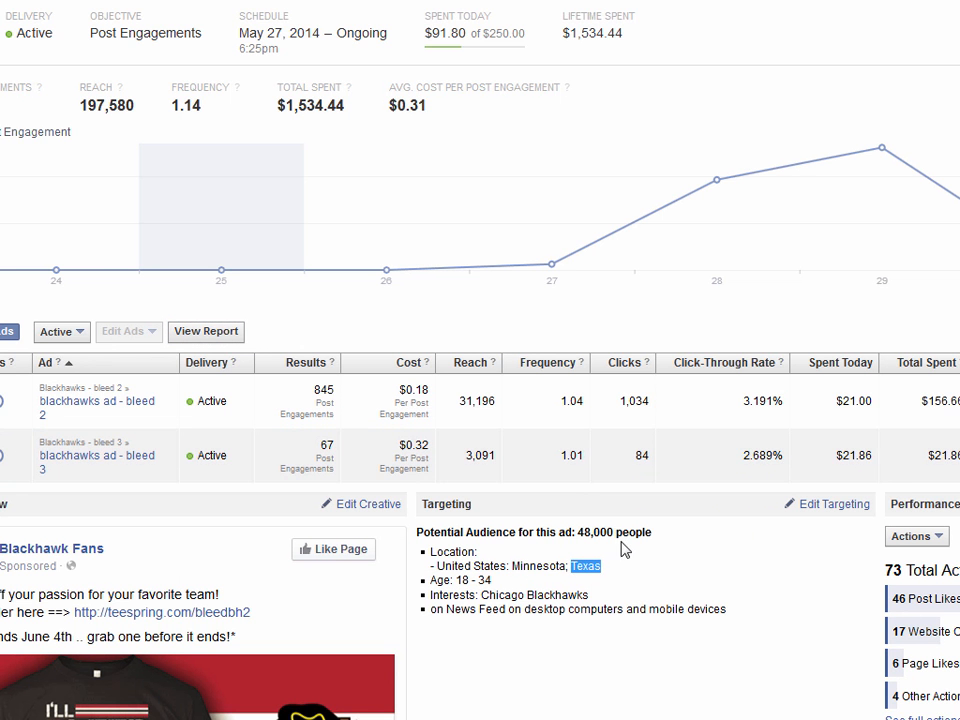
double_click(598, 532)
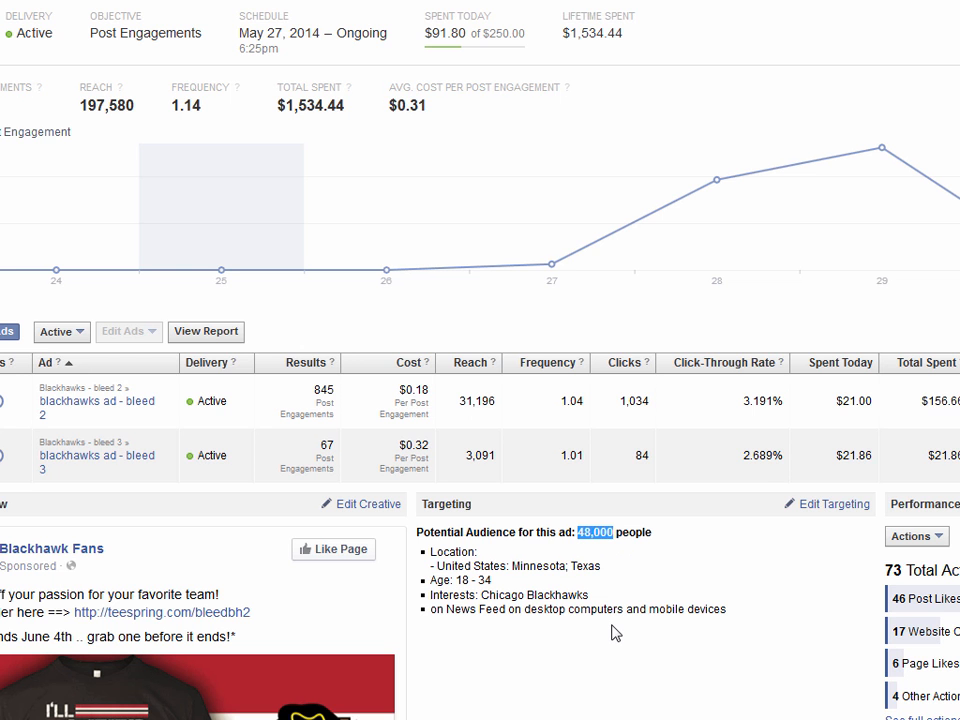
double_click(765, 455)
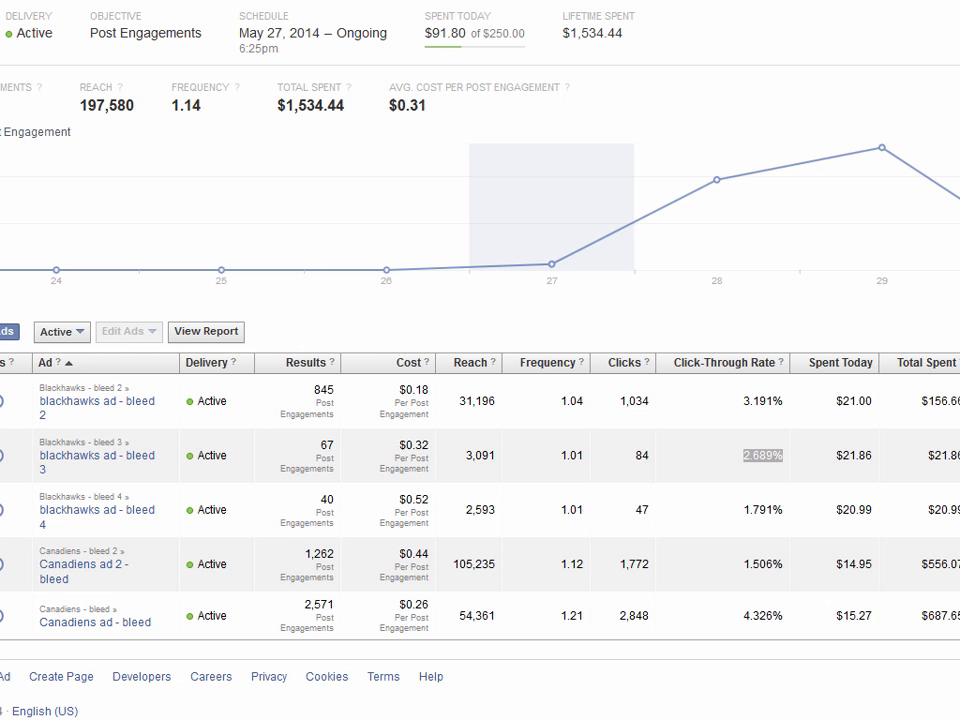
Expand Canadiens ad 2 - bleed and examine its location, age, gender and interest targeting.
click(618, 566)
scroll(676, 604, down, 1)
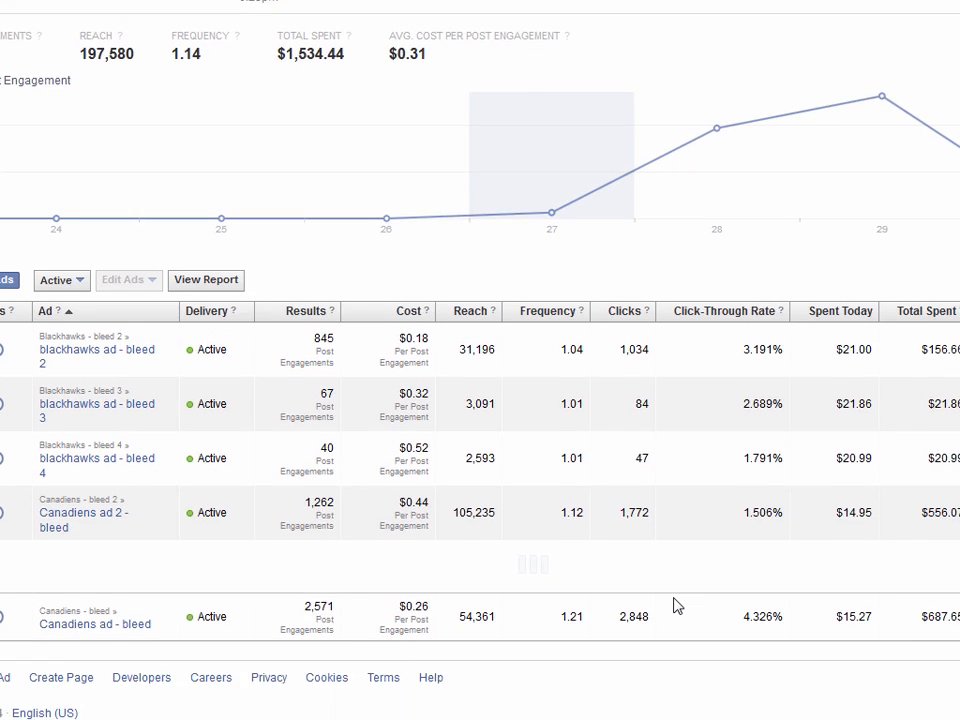
scroll(676, 604, down, 3)
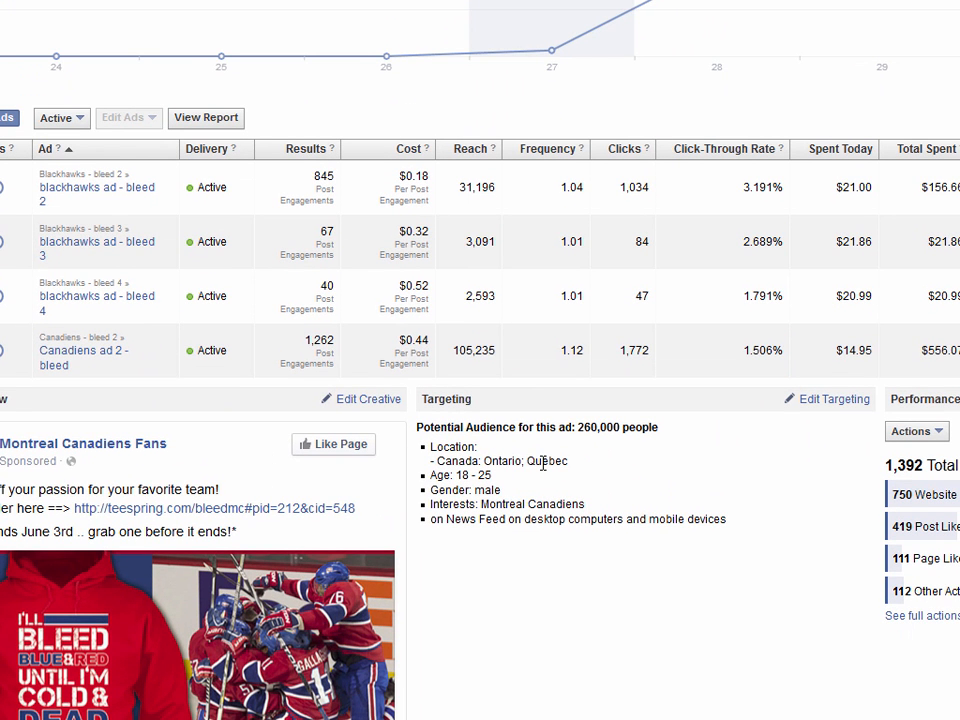
drag(483, 475, 457, 475)
click(493, 489)
drag(569, 462, 438, 461)
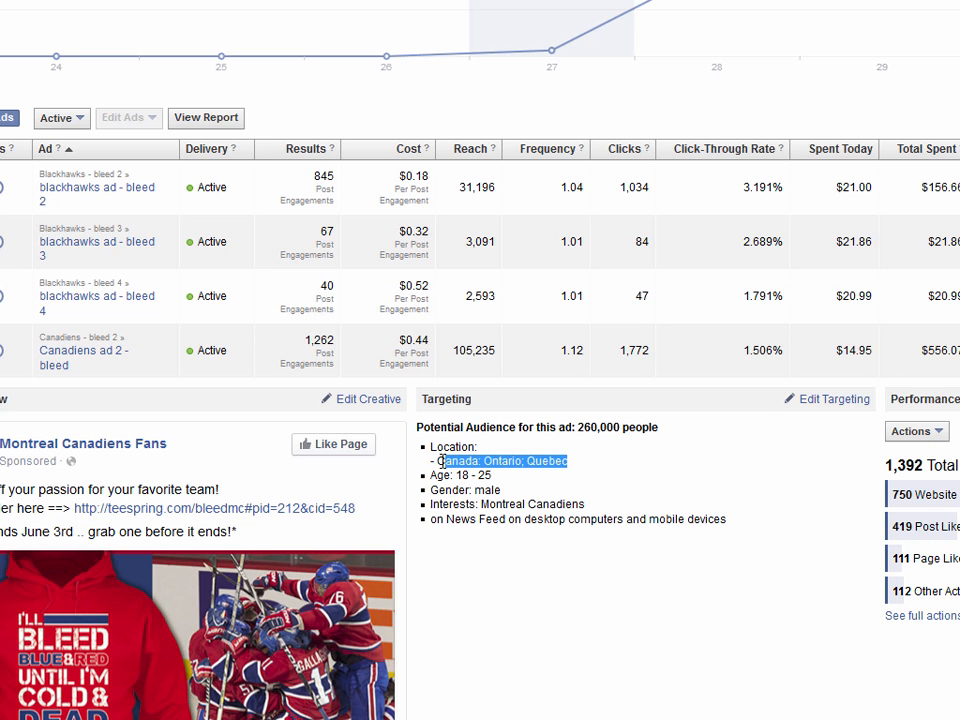
click(535, 465)
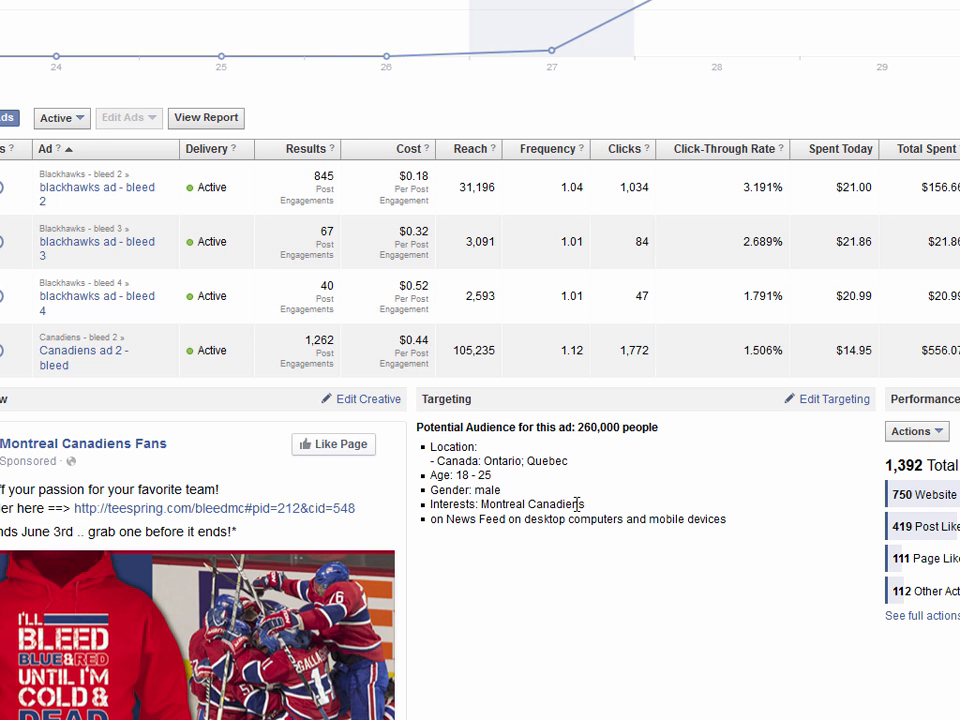
drag(587, 505, 480, 505)
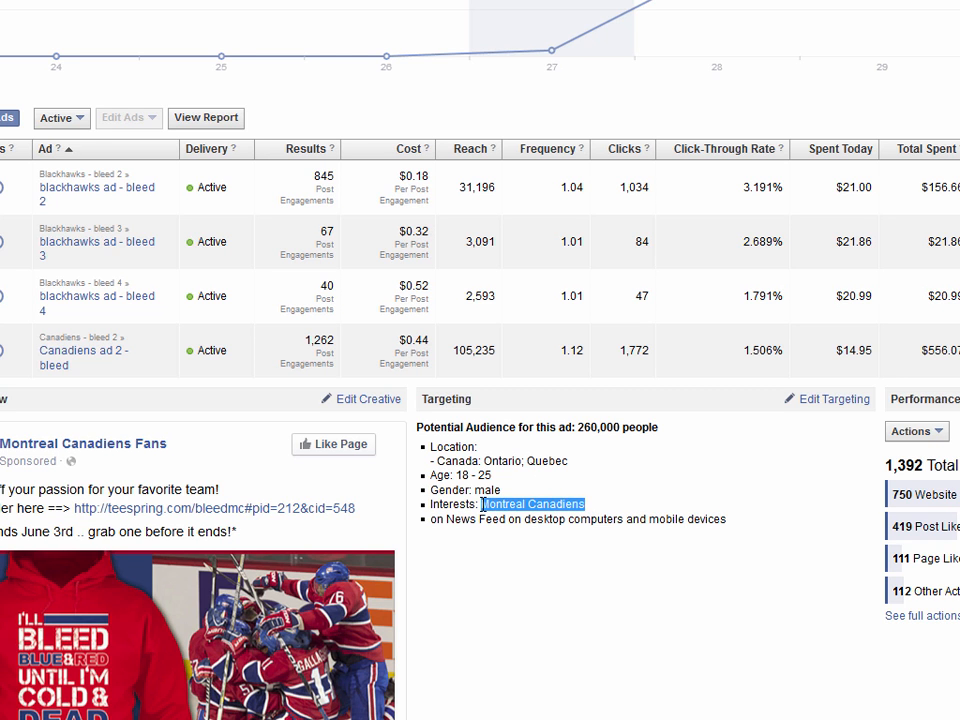
Review the creative of Canadiens ad 2 - bleed, compare its row with Canadiens ad - bleed, and collapse its details.
click(600, 497)
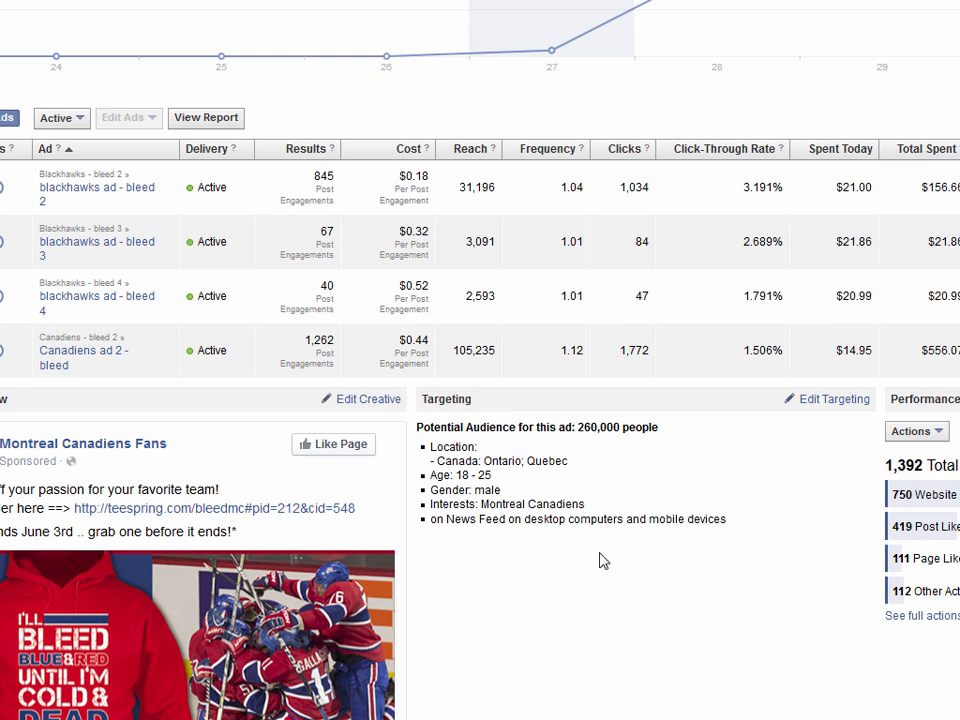
scroll(600, 561, down, 1)
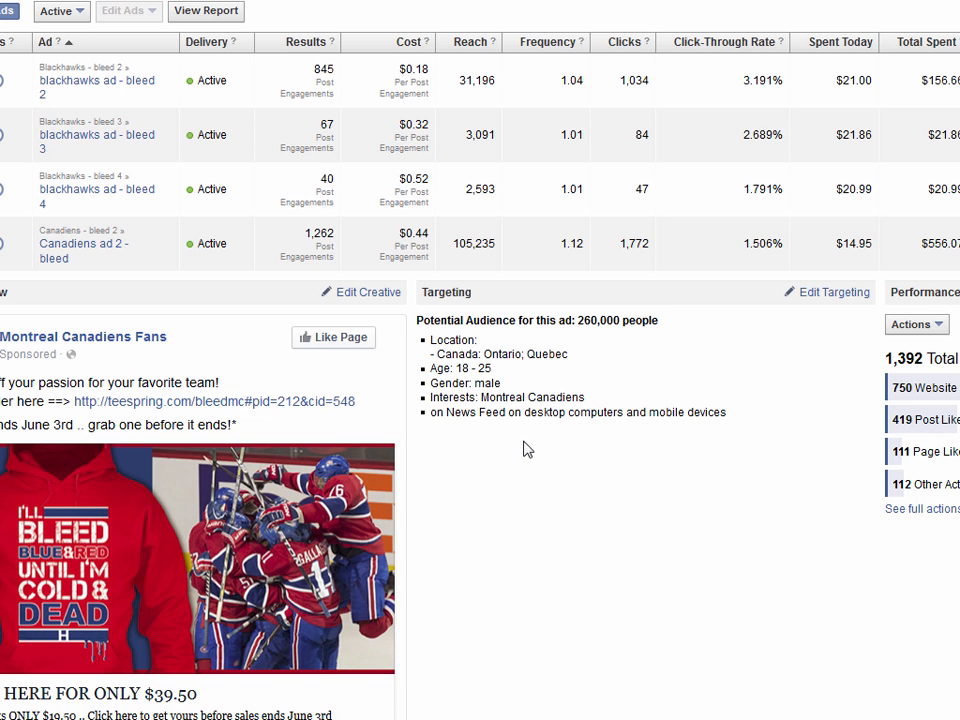
scroll(570, 514, down, 2)
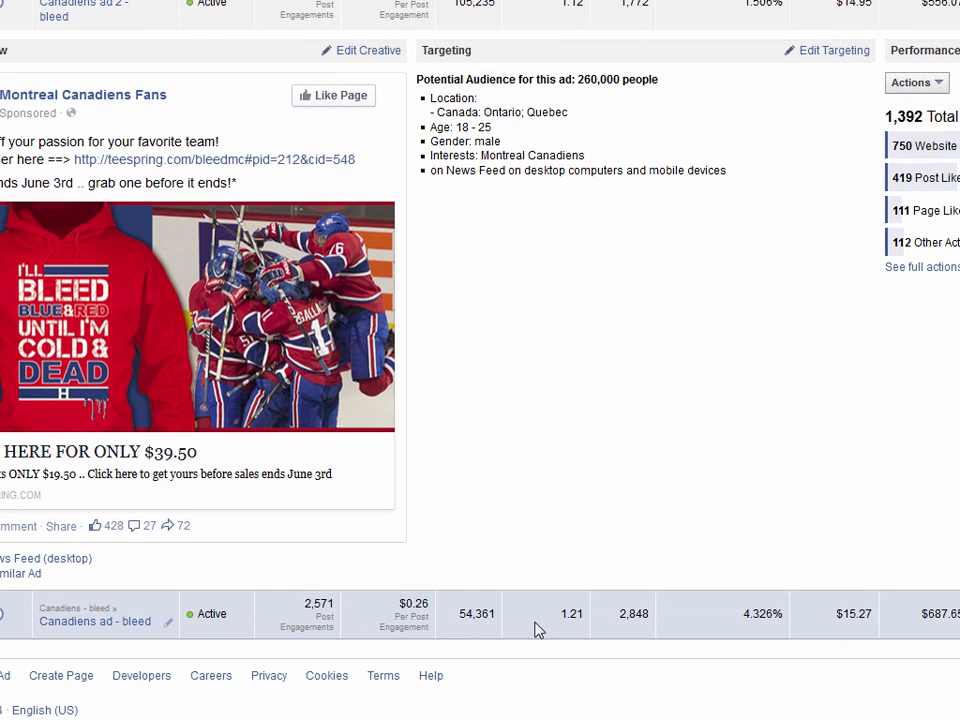
scroll(645, 494, up, 1)
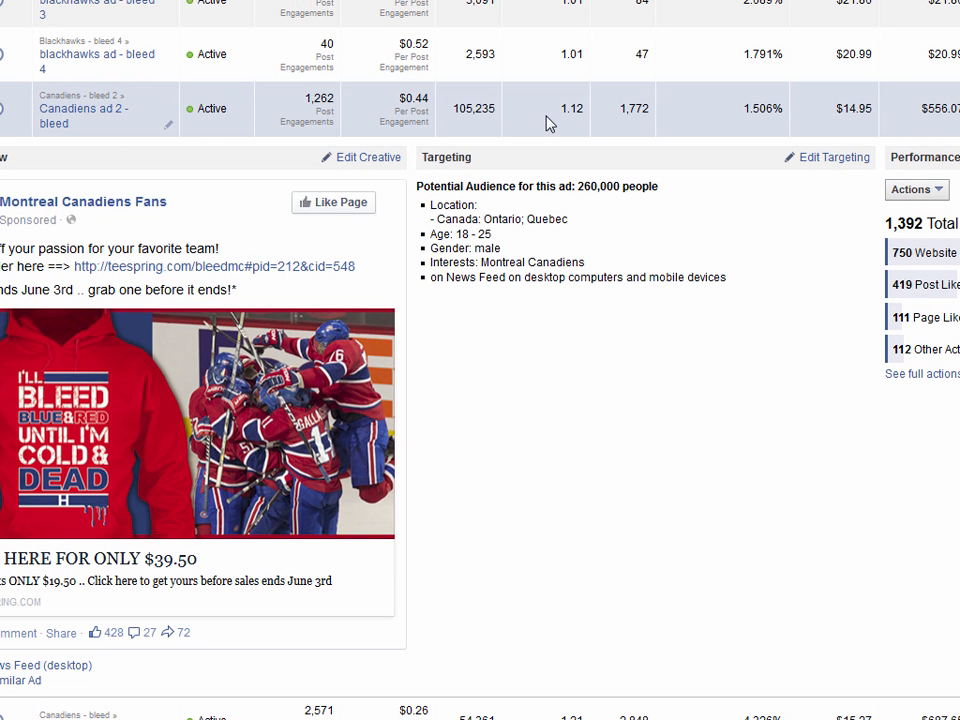
click(546, 122)
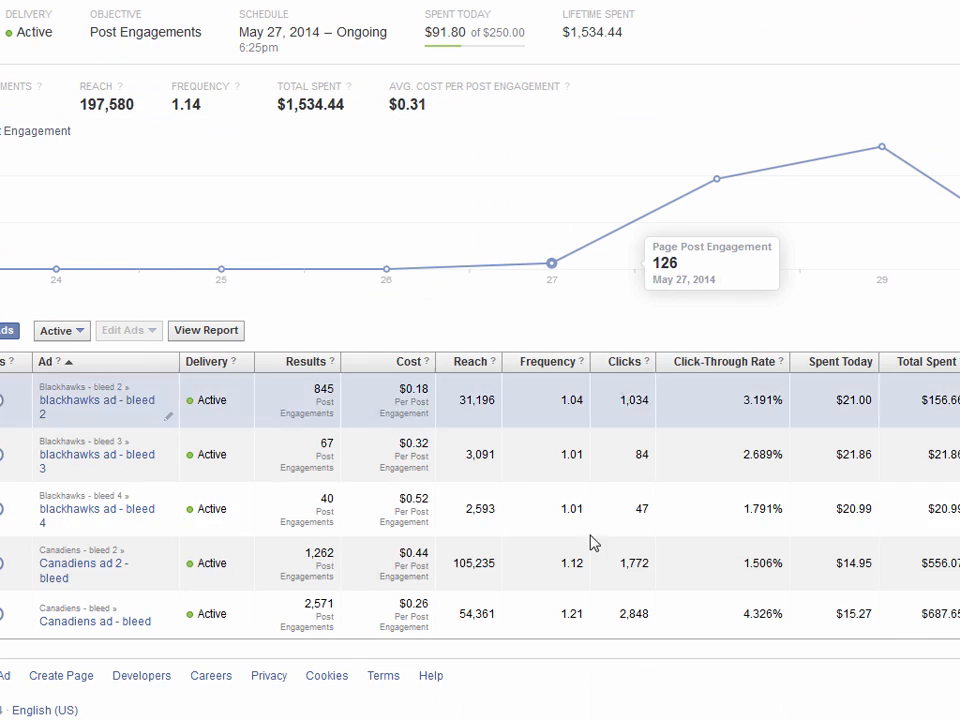
Expand blackhawks ad - bleed 2 and blackhawks ad - bleed 3 and examine their creative and targeting.
click(533, 409)
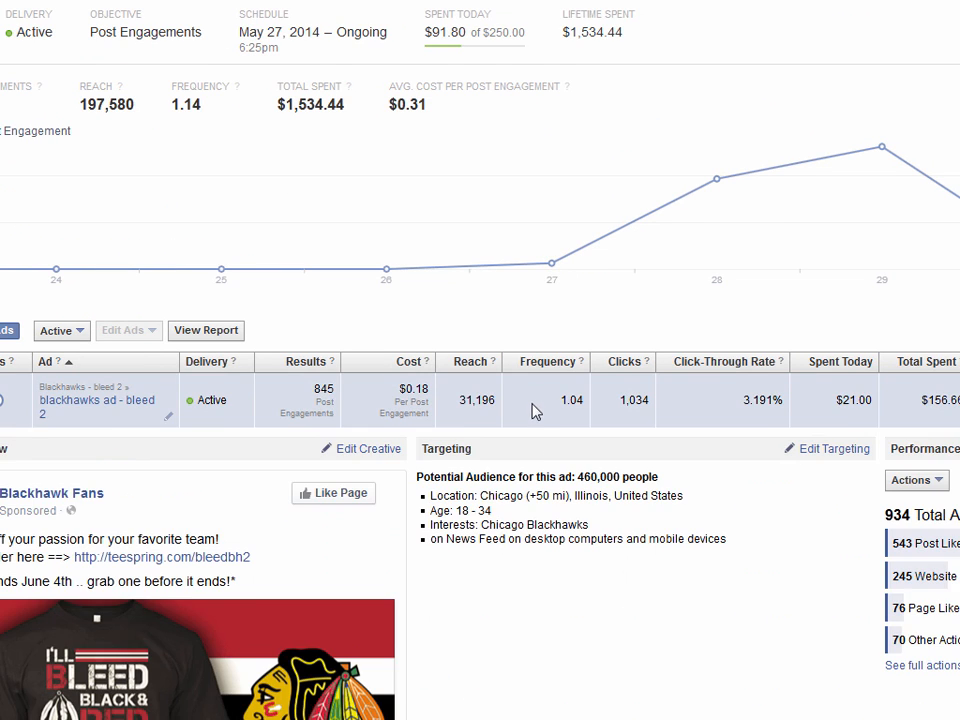
scroll(570, 580, down, 3)
scroll(575, 579, down, 2)
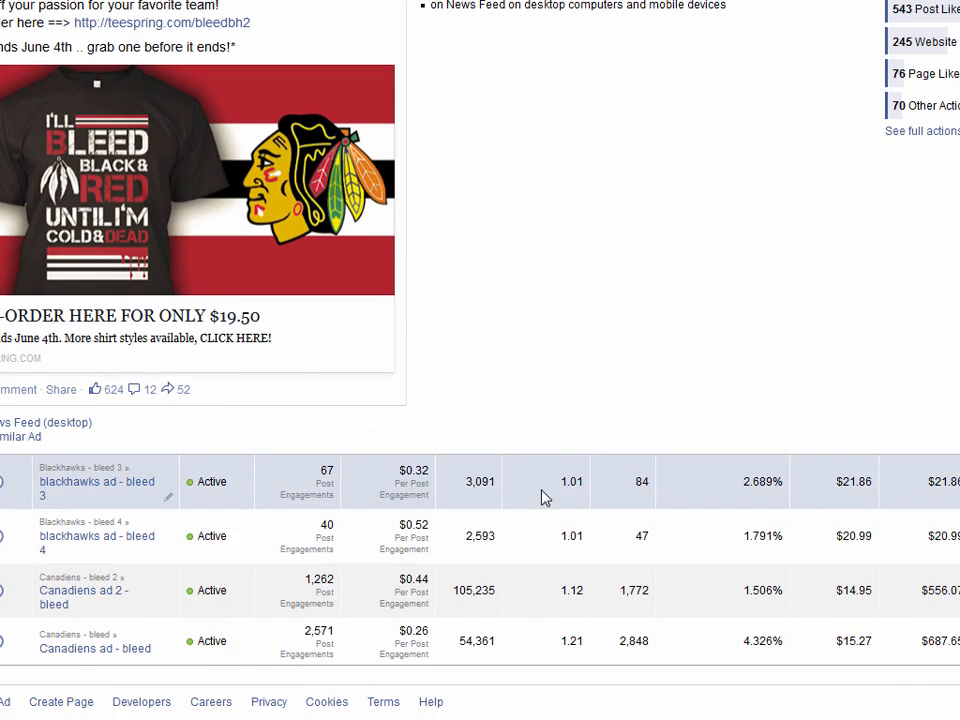
click(628, 515)
scroll(626, 521, down, 3)
scroll(570, 570, down, 4)
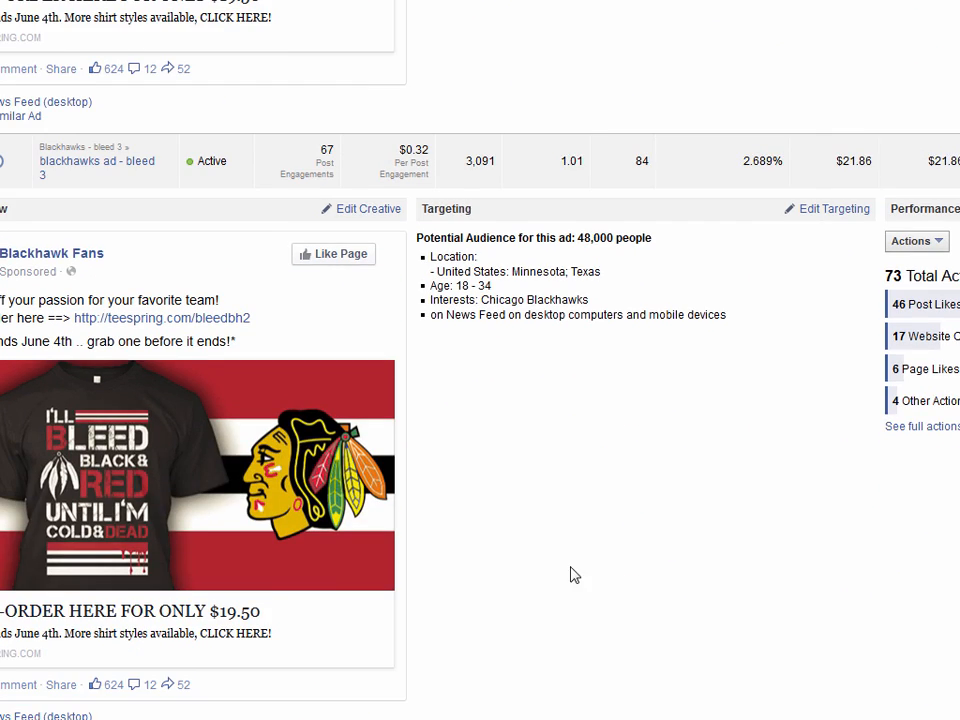
Expand blackhawks ad - bleed 4 and examine its targeting, including the Online buyers behavior.
click(683, 535)
scroll(677, 549, down, 3)
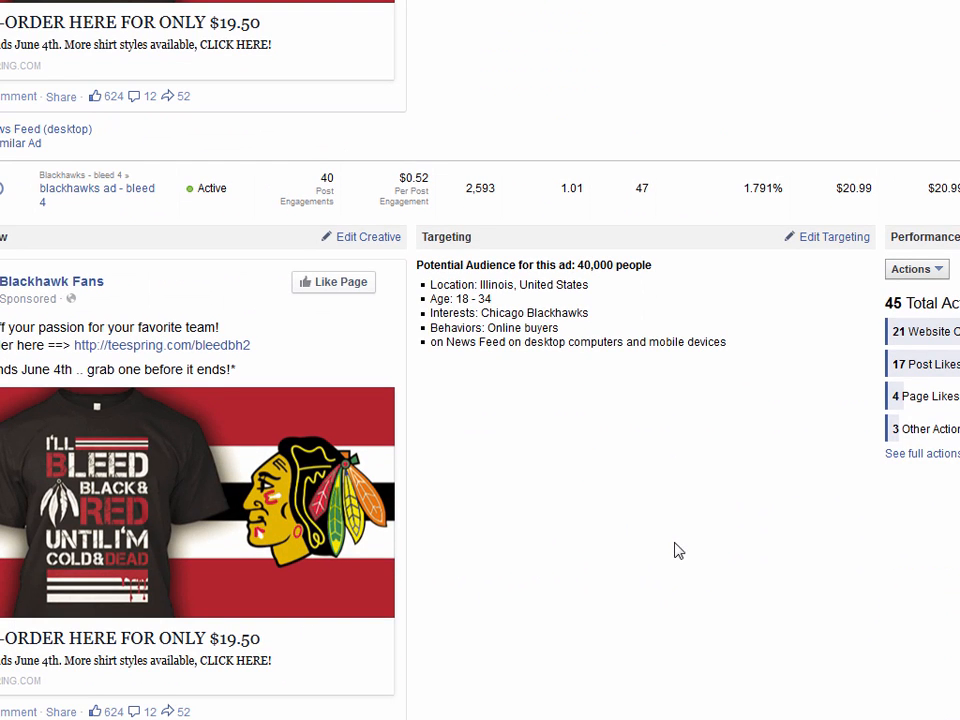
drag(561, 334, 529, 364)
click(568, 409)
scroll(574, 433, up, 7)
scroll(553, 326, up, 4)
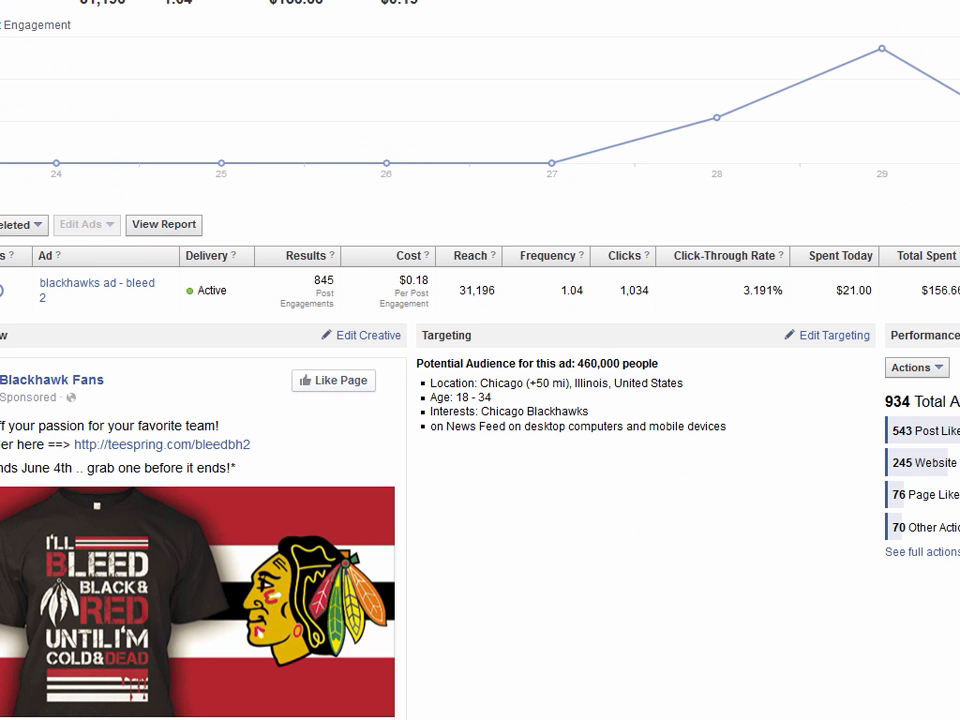
Open the full report for Blackhawks - bleed 2 and reselect that ad set in the ad set name filter.
click(135, 225)
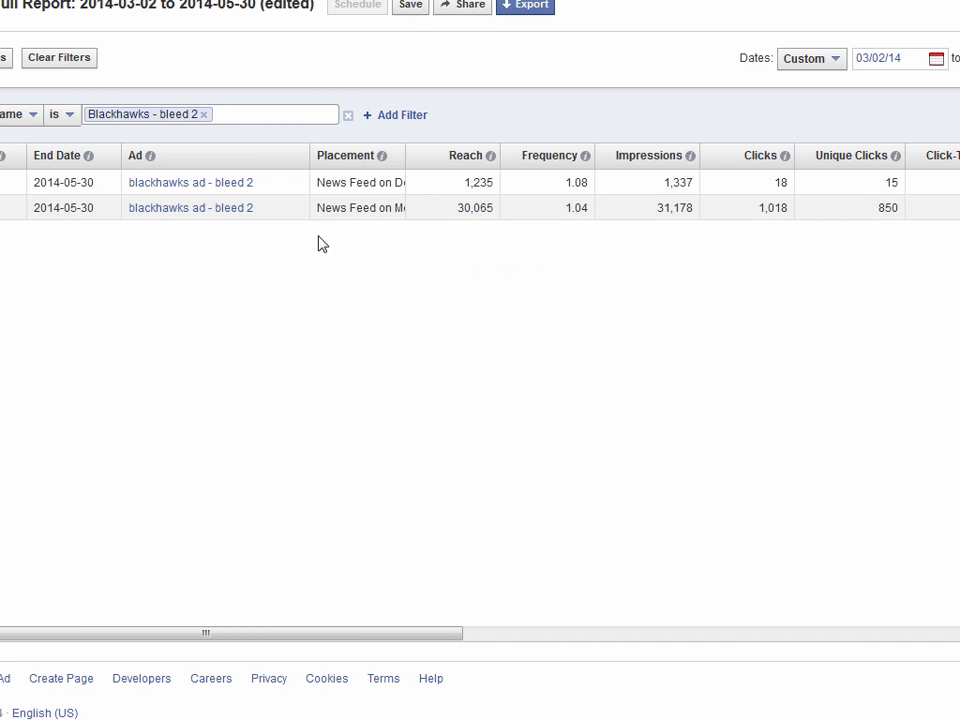
click(204, 115)
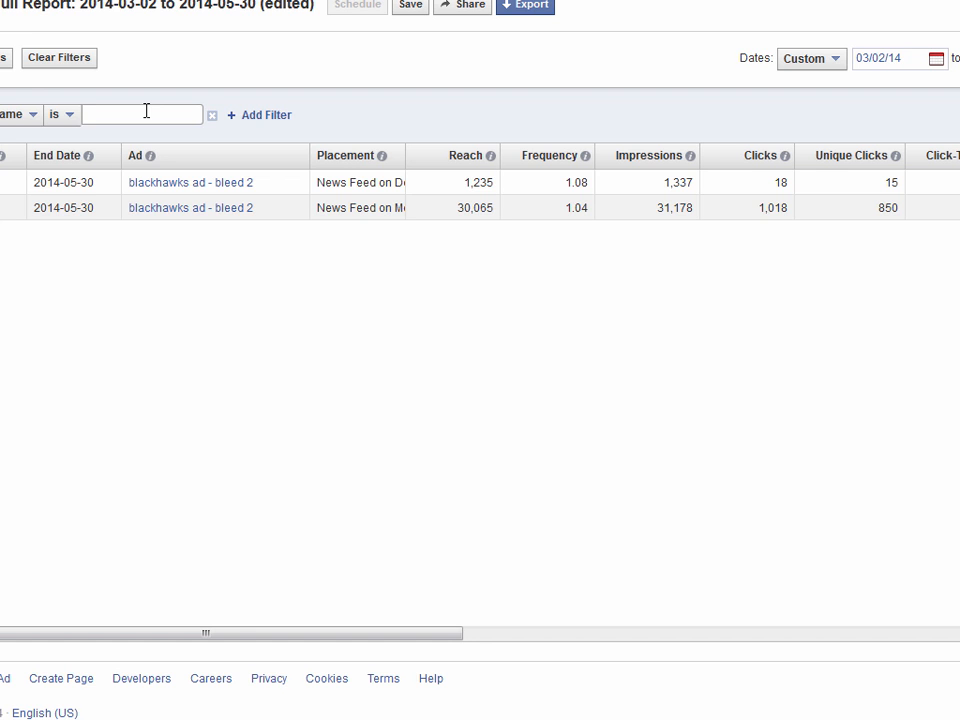
text(blackhawks)
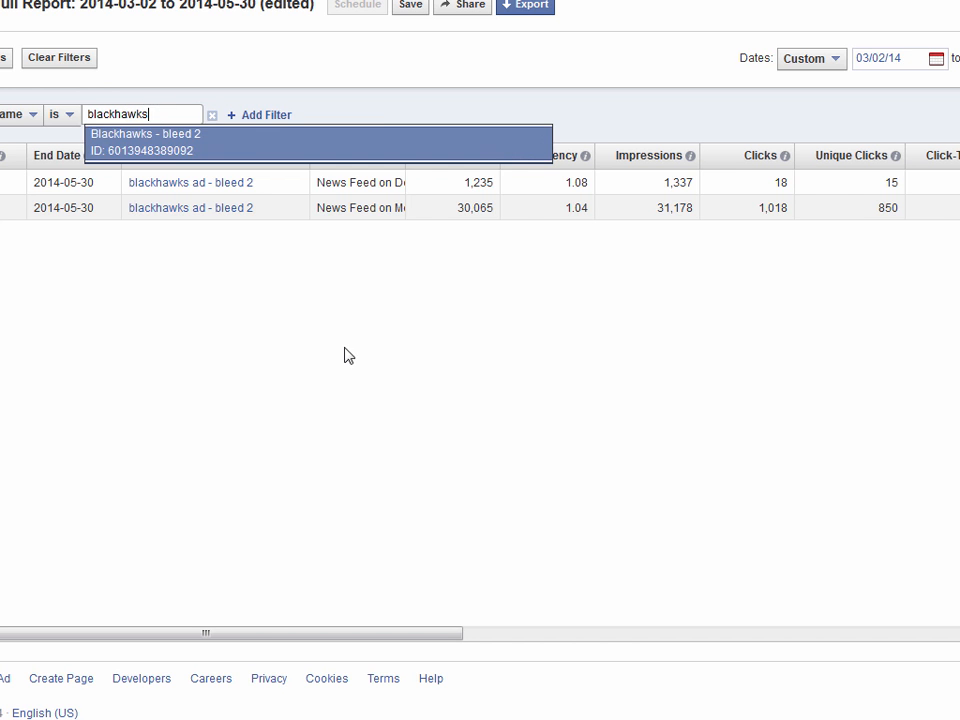
click(186, 133)
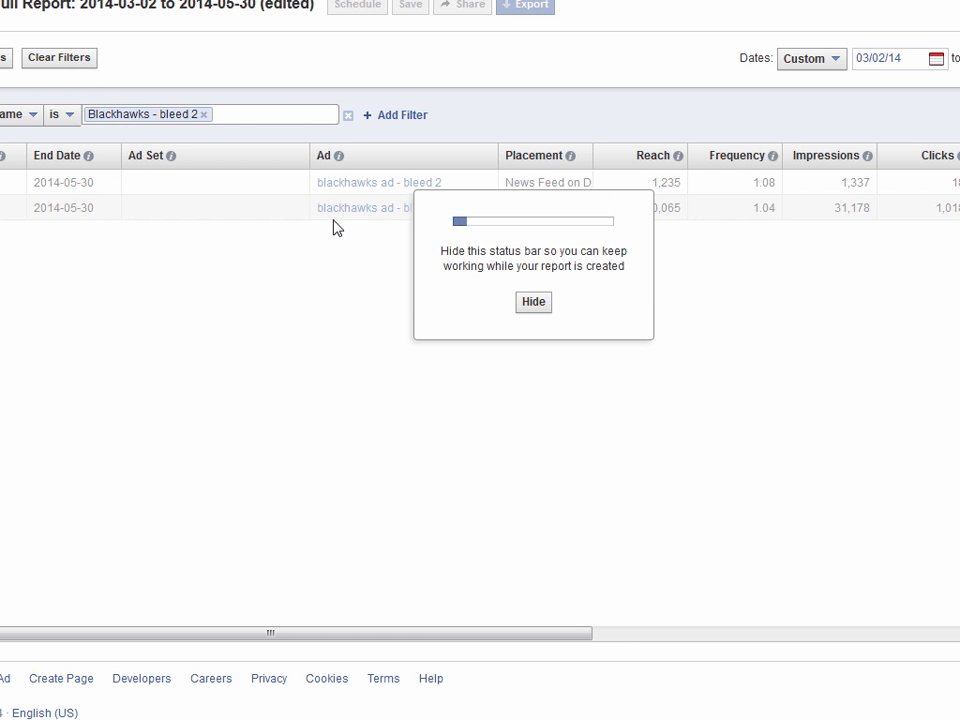
Switch the report's filter to campaign name is NHL - Bleed.
click(33, 116)
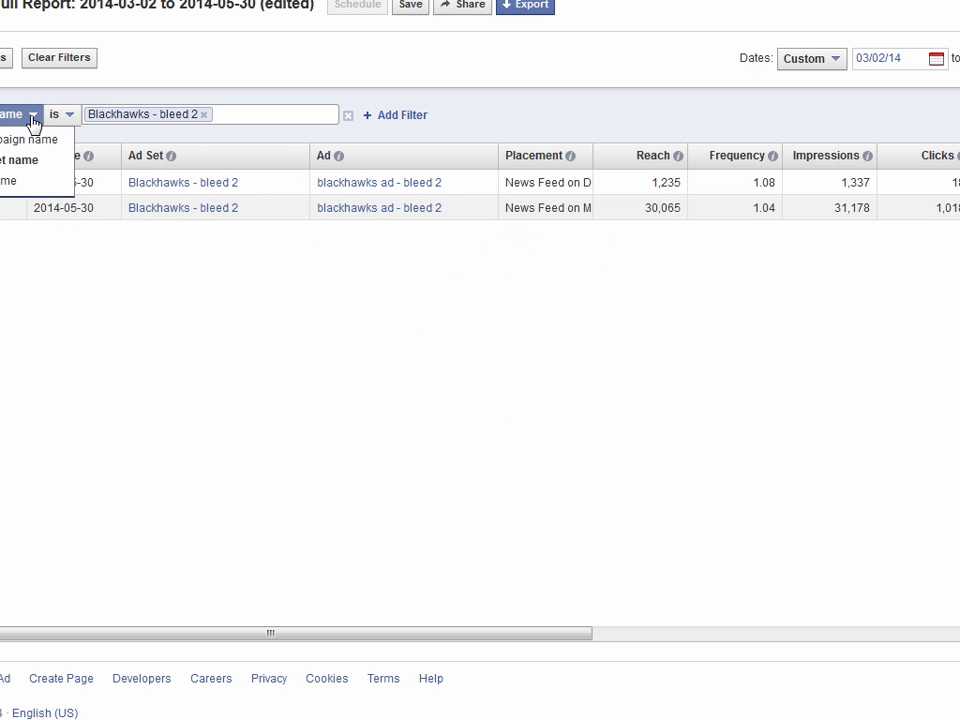
click(30, 182)
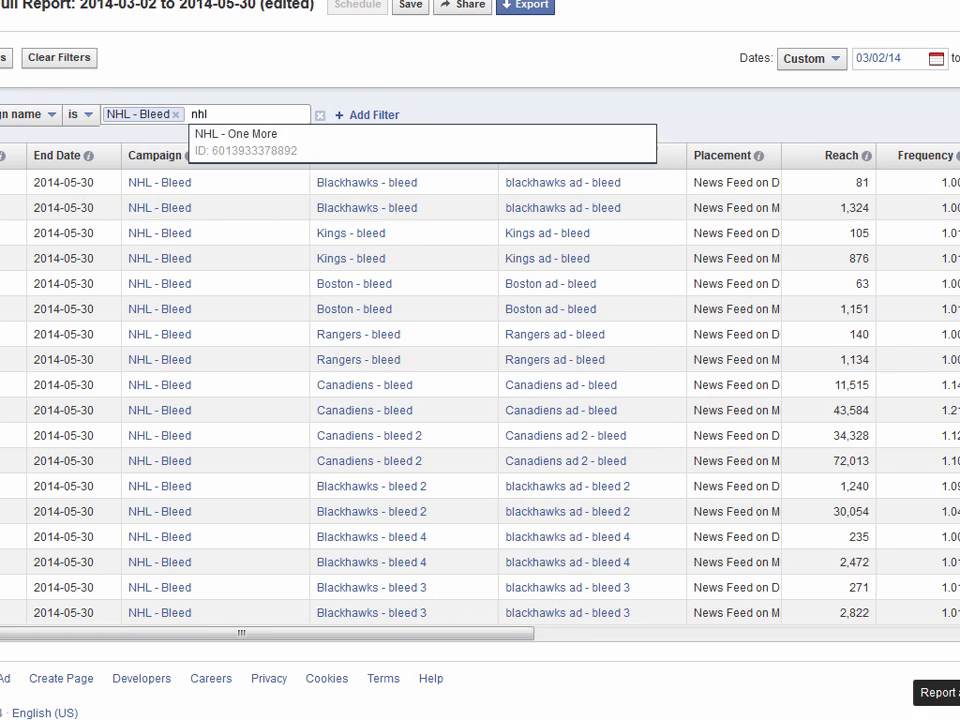
click(135, 184)
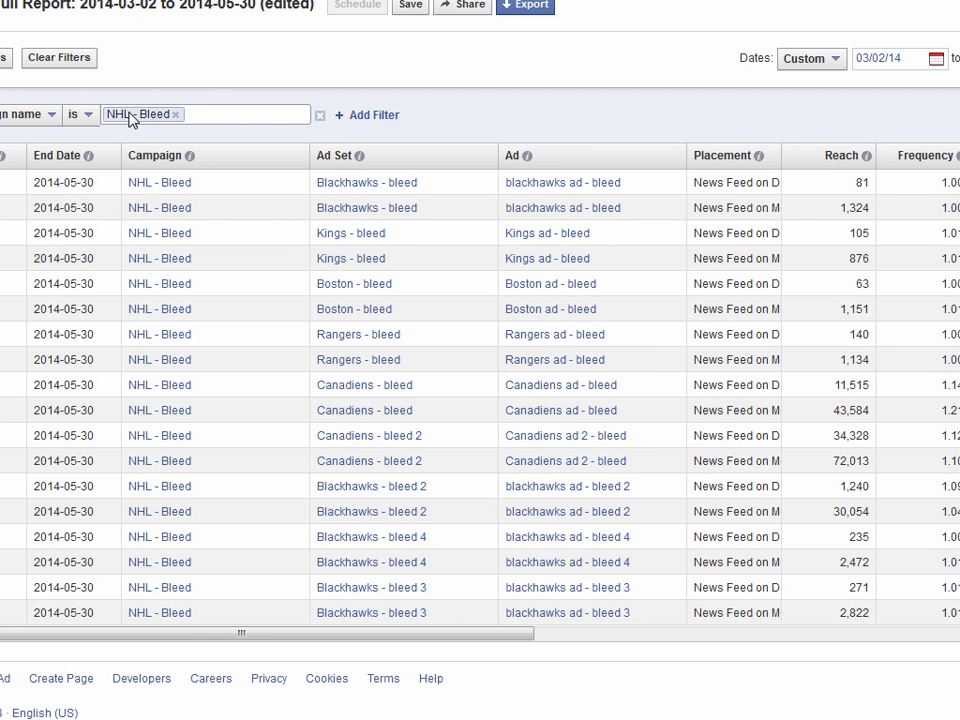
Add a second report filter for ad set names containing "Blackhawks - bleed".
click(388, 119)
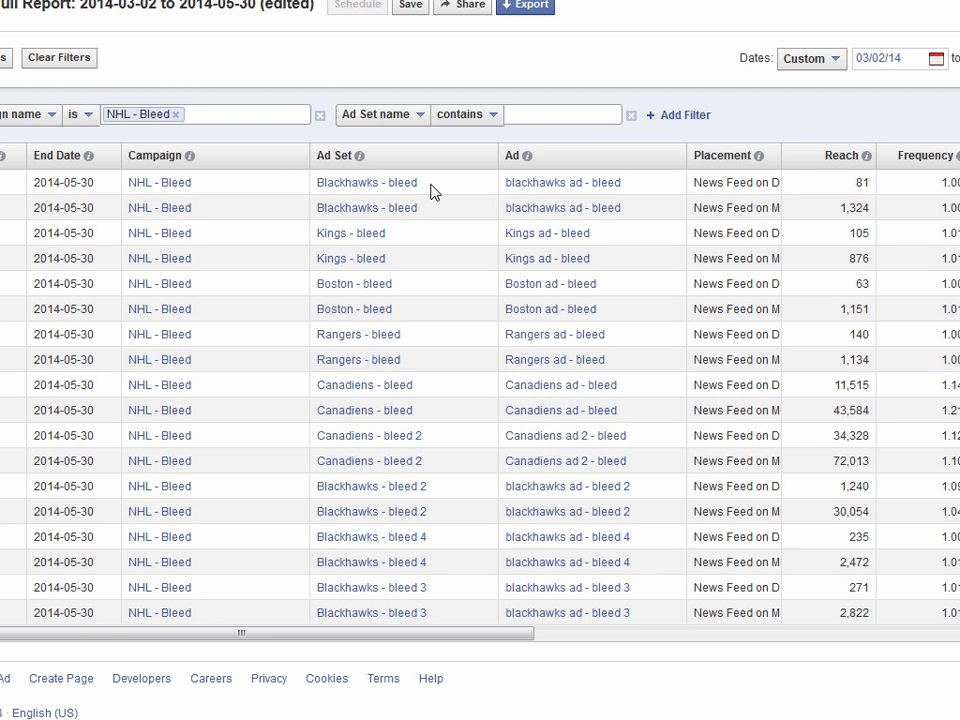
drag(414, 190, 321, 186)
key(ctrl+c)
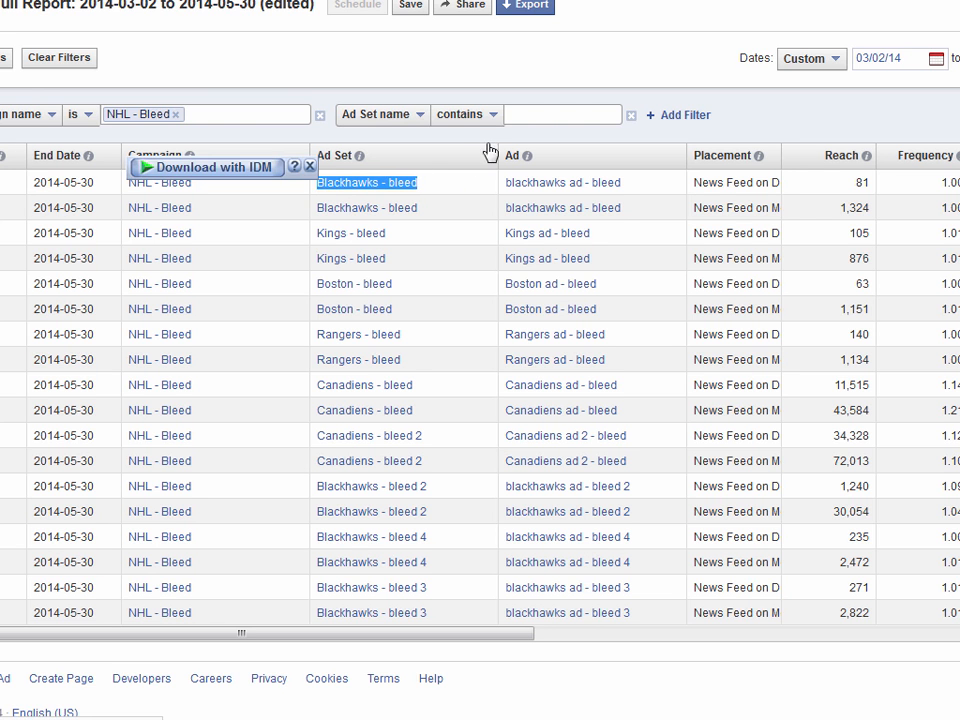
click(538, 115)
key(ctrl+v)
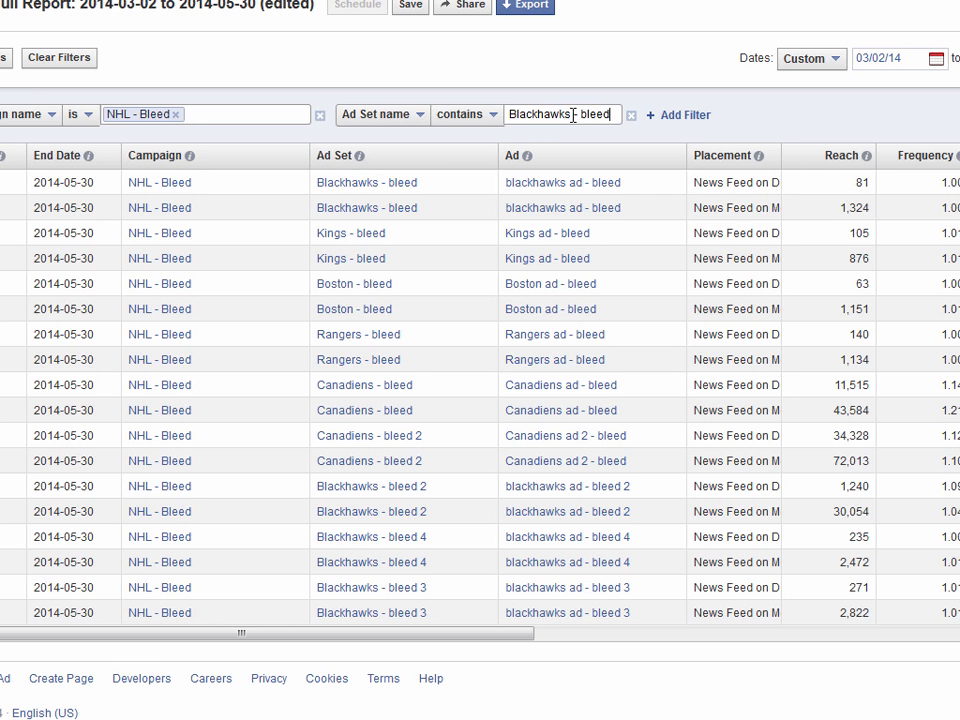
key(Return)
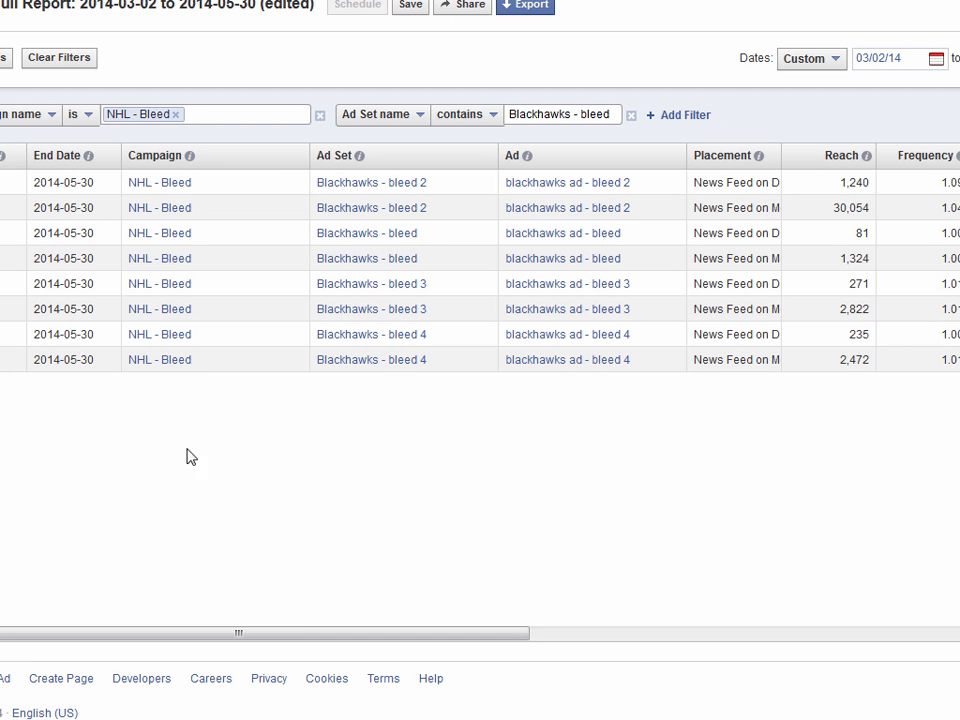
Apply the Conversion column set to the report with the Ad and Ad Set dimensions added, and save the columns.
click(5, 57)
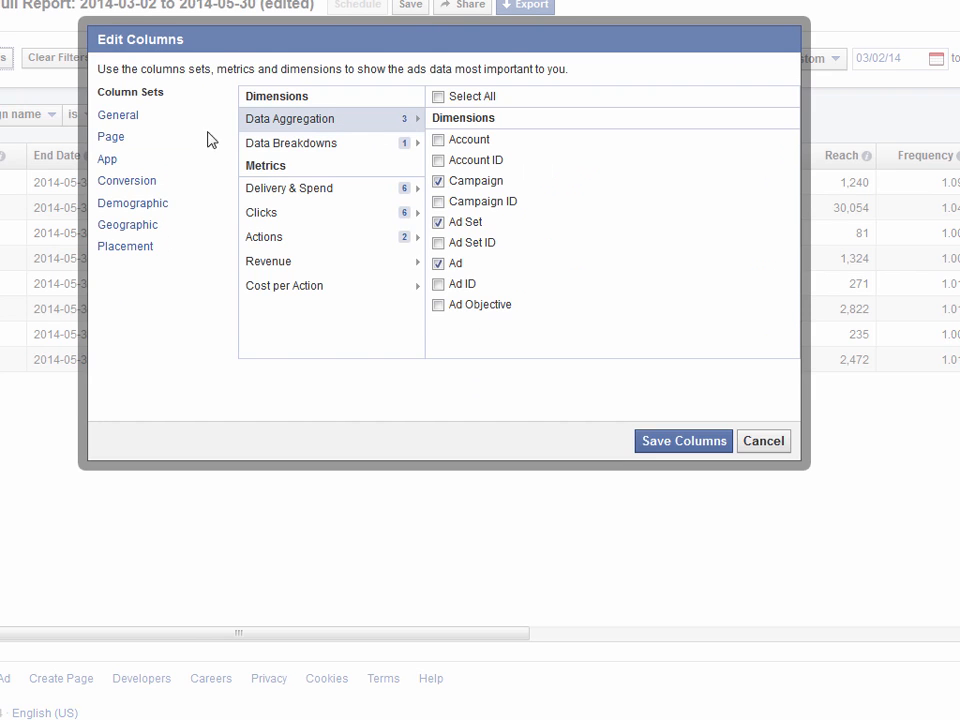
click(137, 181)
click(438, 264)
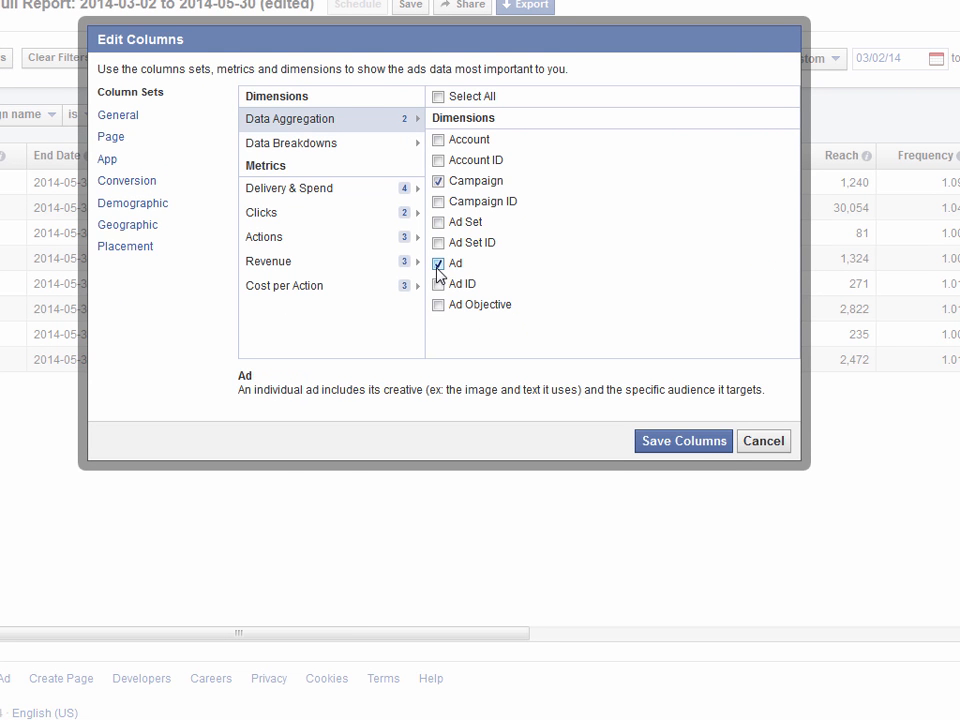
click(690, 446)
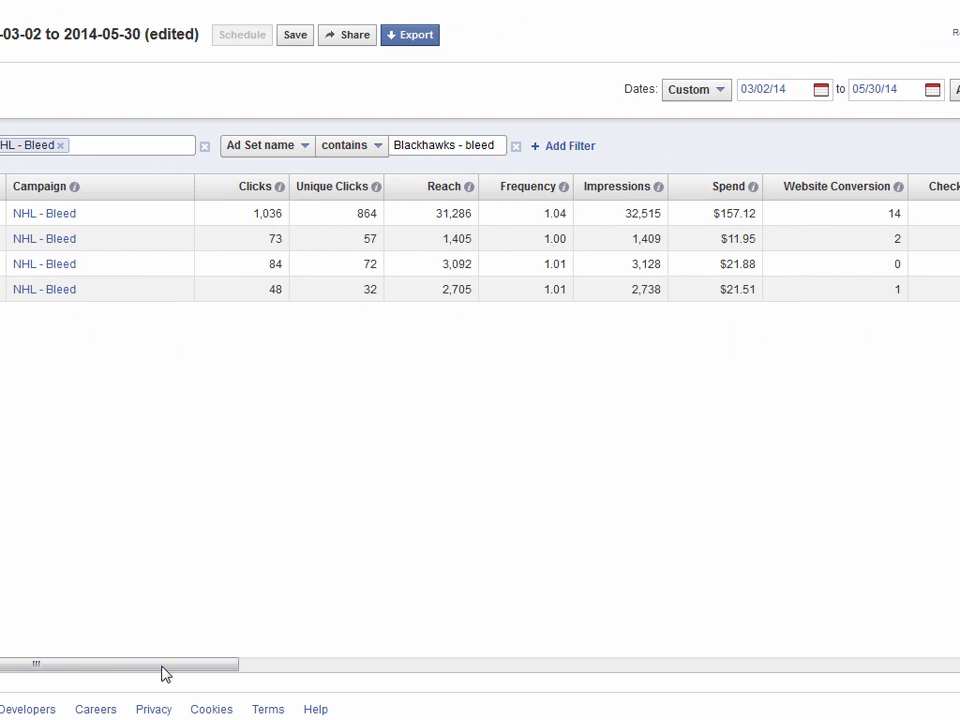
Move the report's Ad column from the end of the table to just after the checkouts conversion value column.
drag(162, 667, 943, 667)
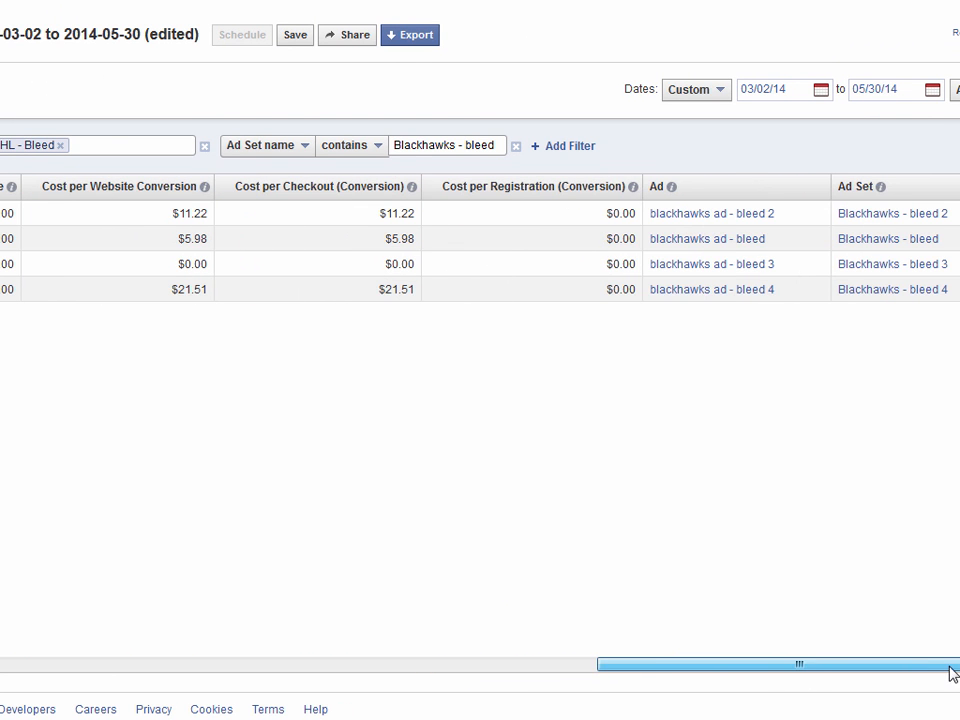
mouse_move(659, 196)
drag(659, 196, 3, 199)
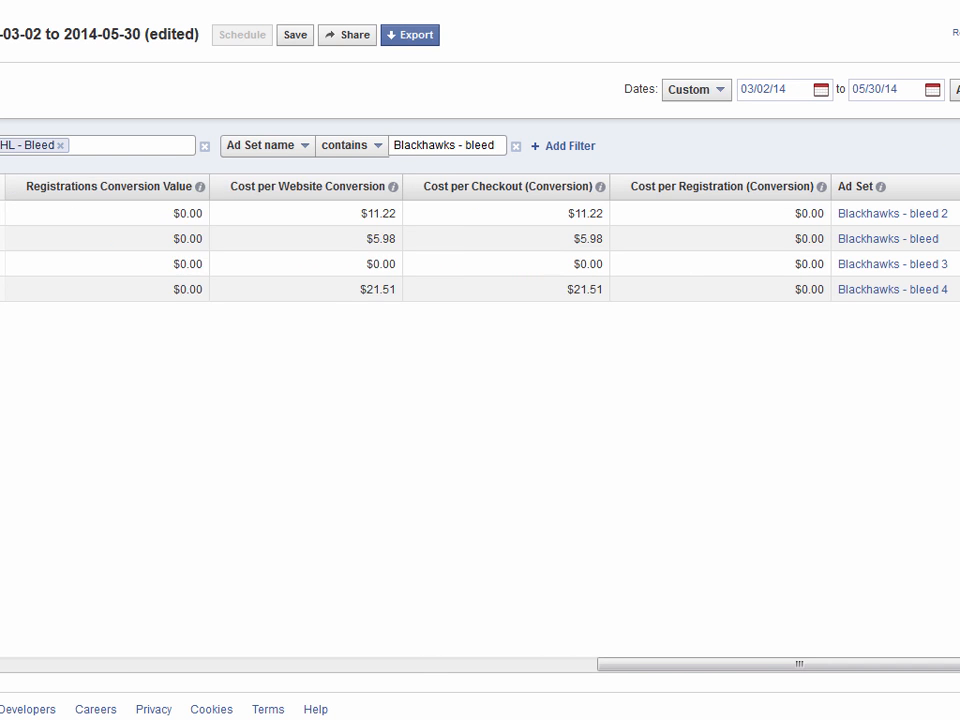
drag(707, 668, 456, 679)
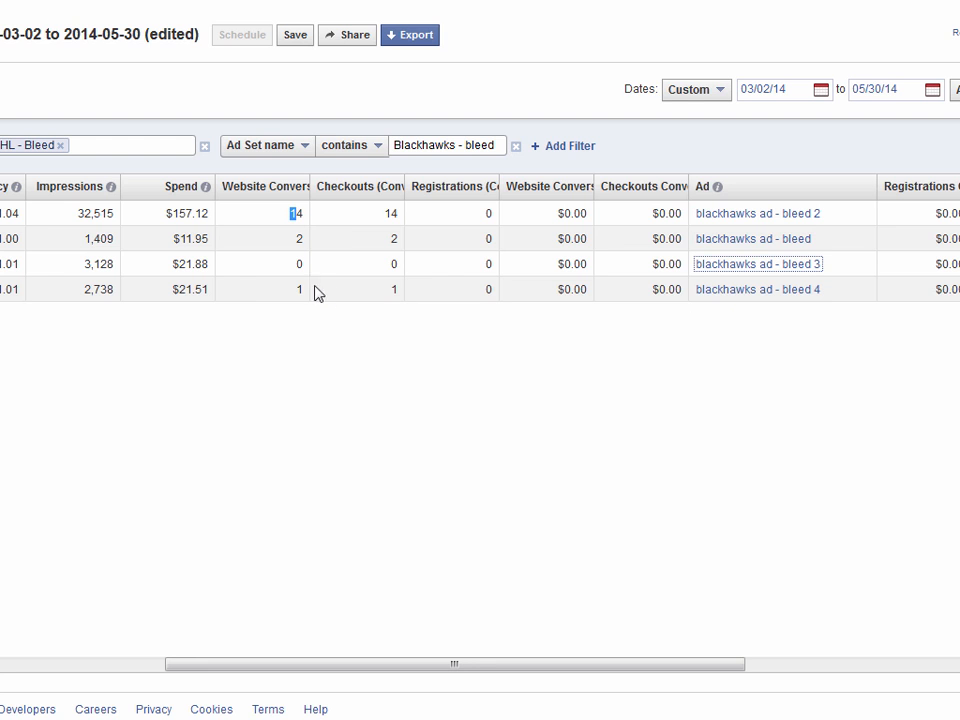
Check the website conversions of blackhawks ad - bleed 4, and open the ad to examine its Online buyers targeting and spend.
click(303, 291)
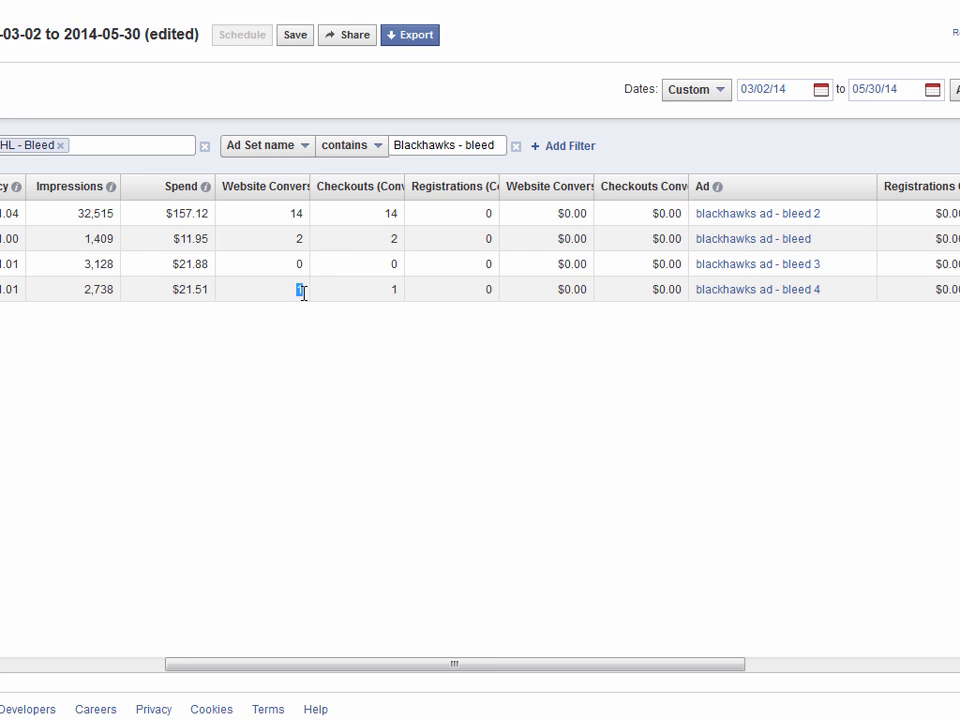
click(733, 293)
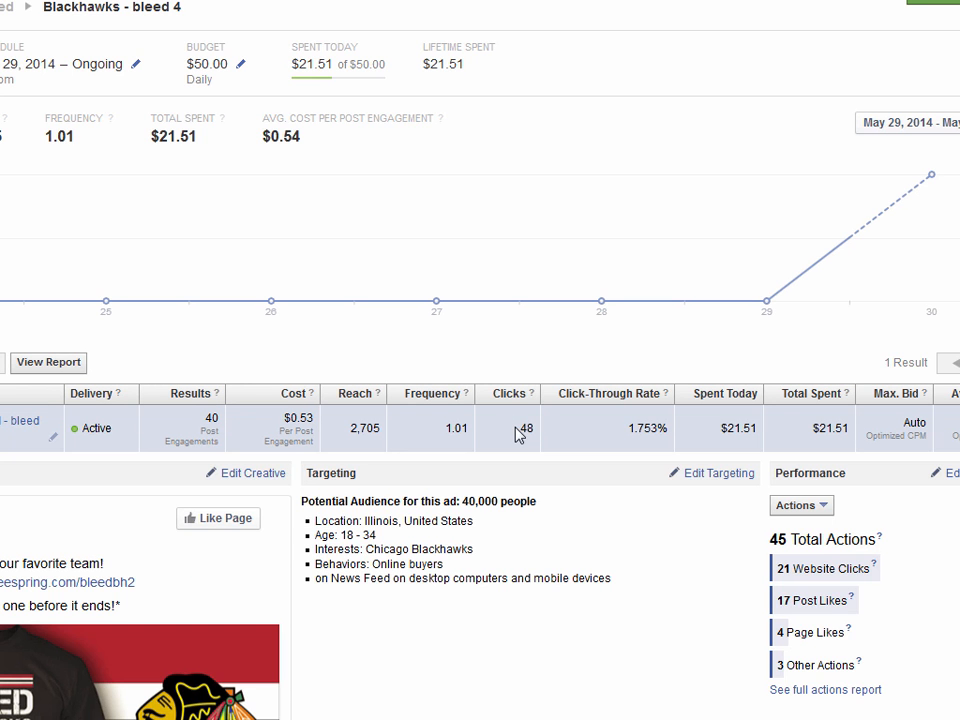
scroll(451, 552, down, 1)
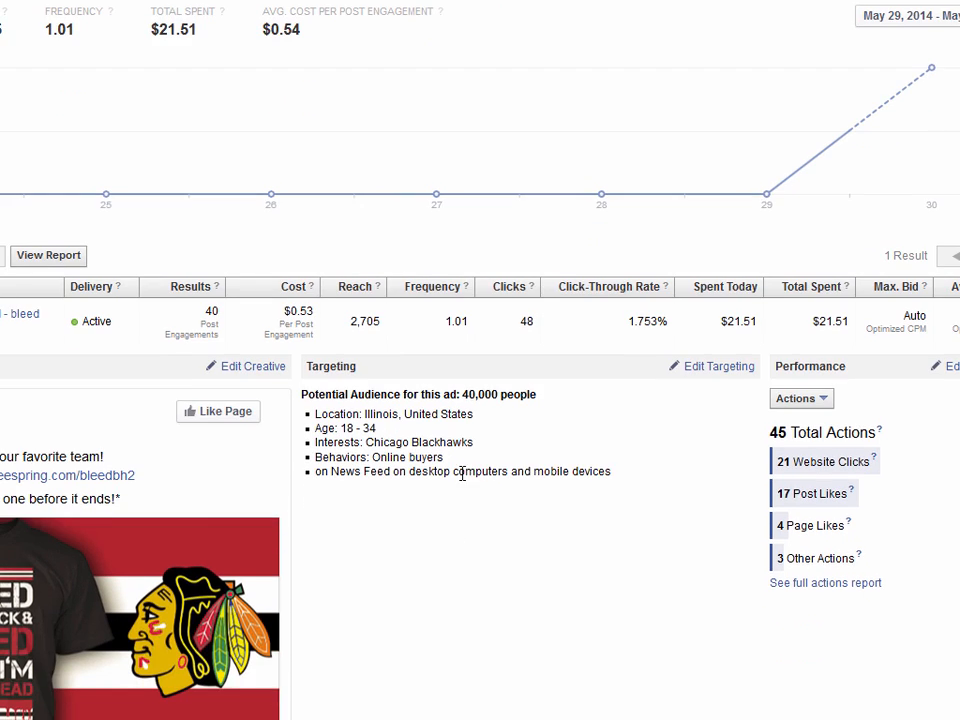
drag(444, 458, 380, 459)
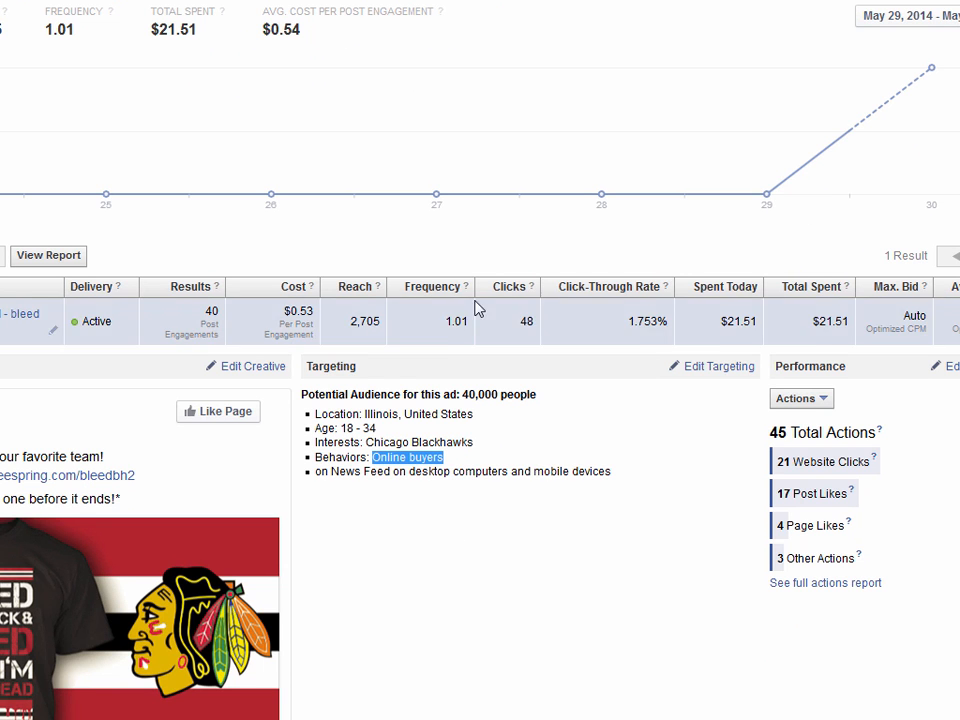
click(592, 435)
drag(760, 328, 741, 317)
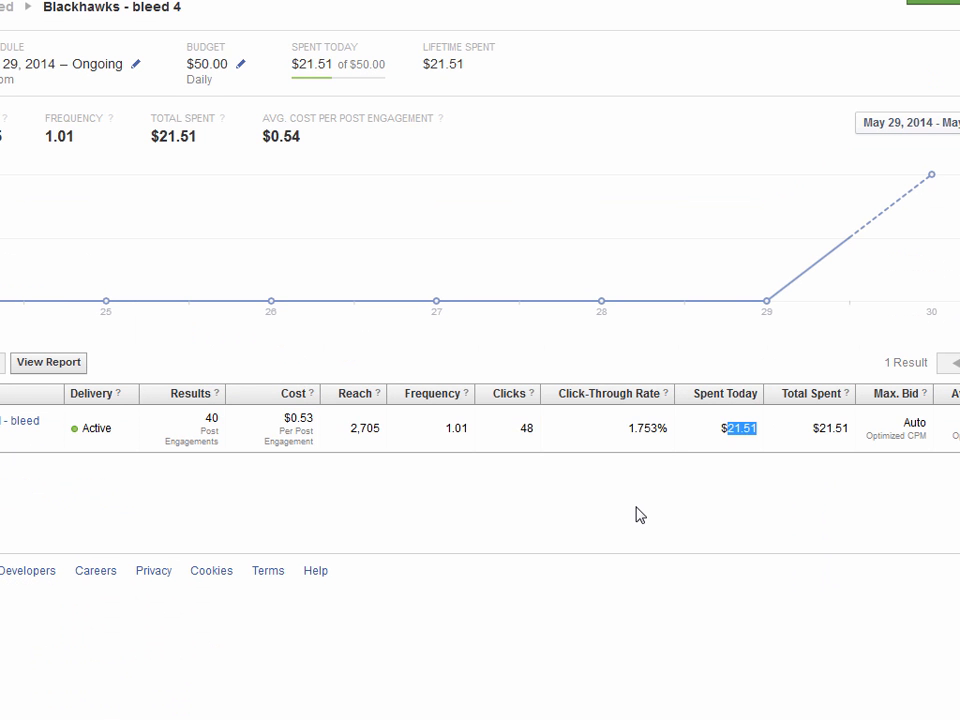
click(639, 515)
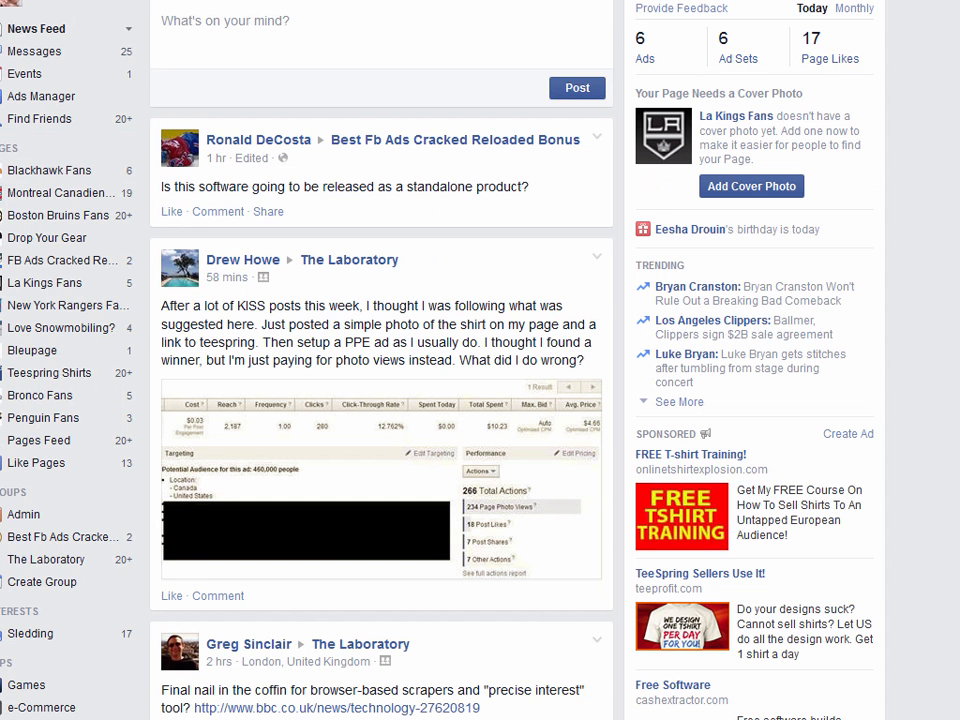
Open the Blackhawk Fans page and examine the comments and reach of its T-shirt pre-order post.
click(30, 172)
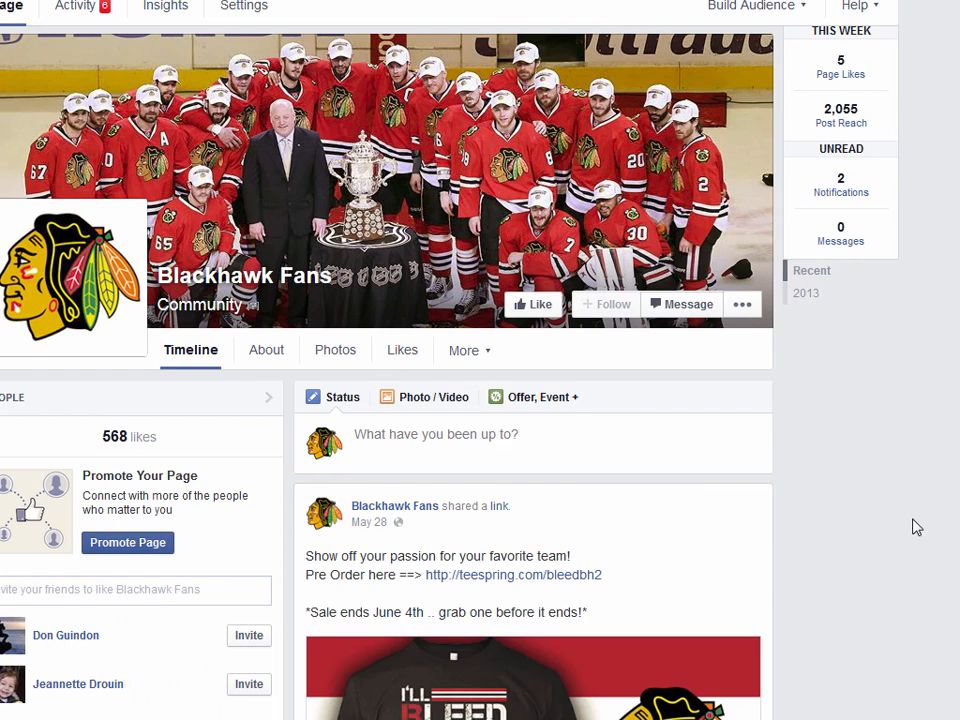
scroll(915, 523, down, 6)
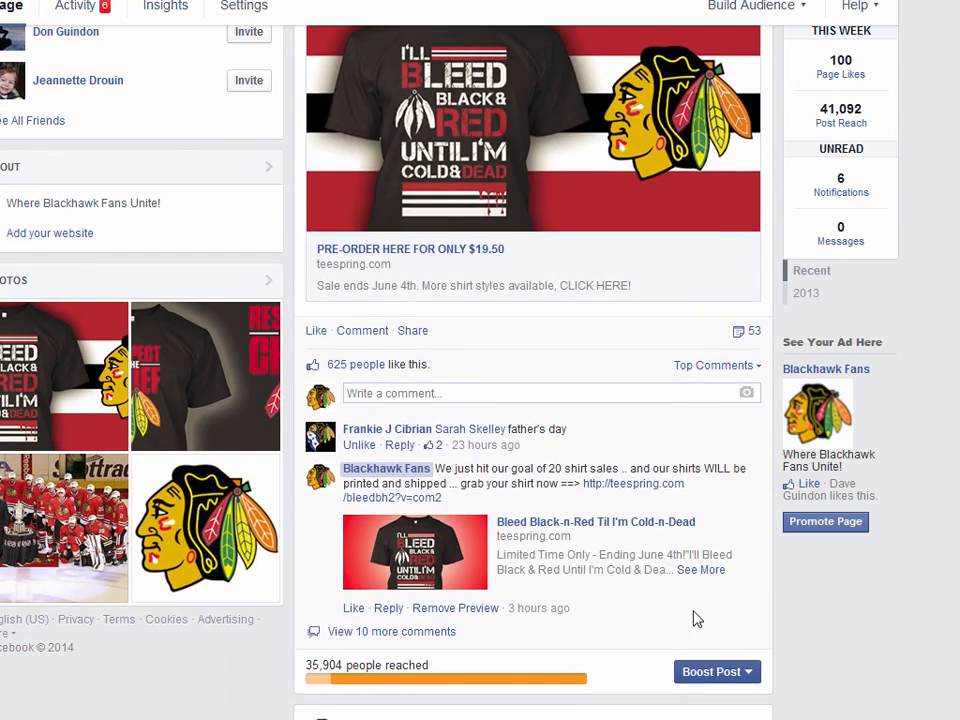
Expand the remaining comments on the Blackhawk Fans T-shirt pre-order post and read through them.
scroll(855, 586, down, 1)
click(428, 526)
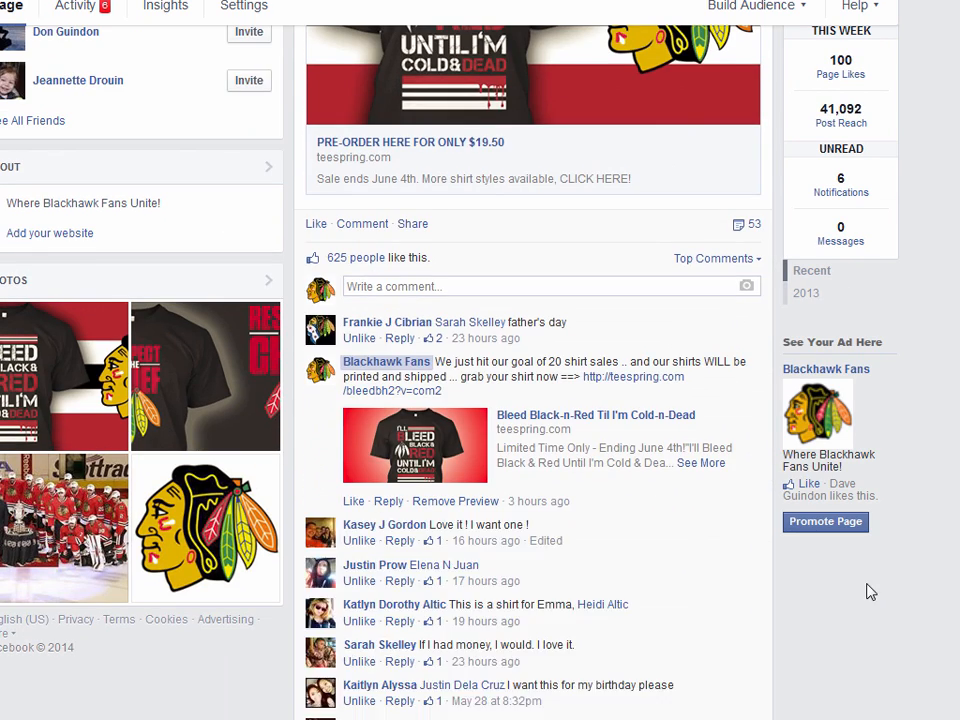
scroll(868, 591, down, 3)
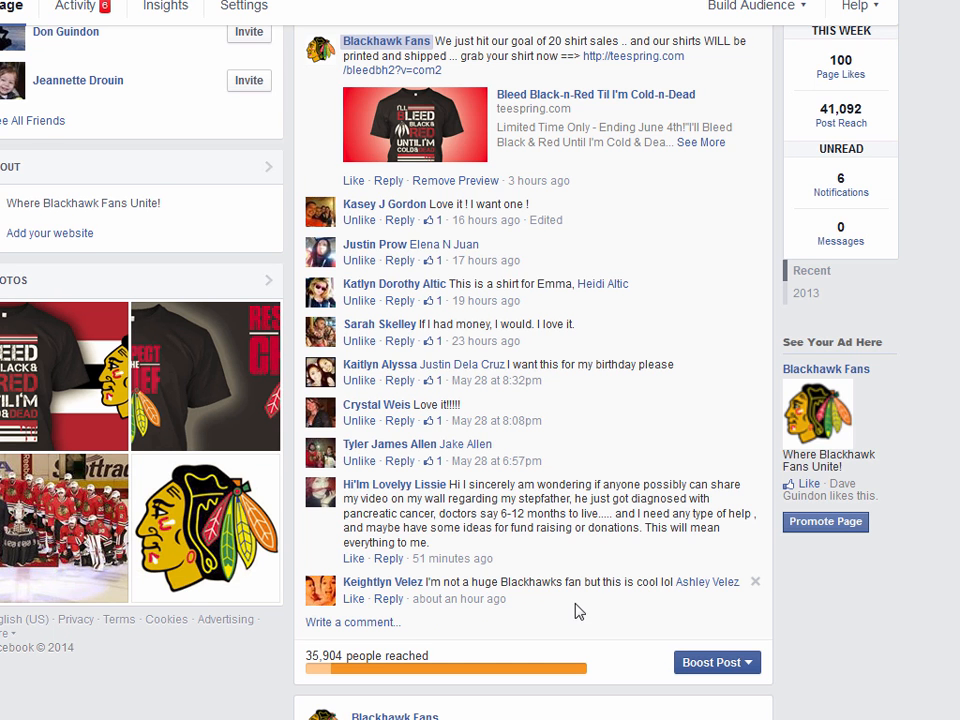
scroll(575, 609, down, 1)
scroll(578, 611, up, 3)
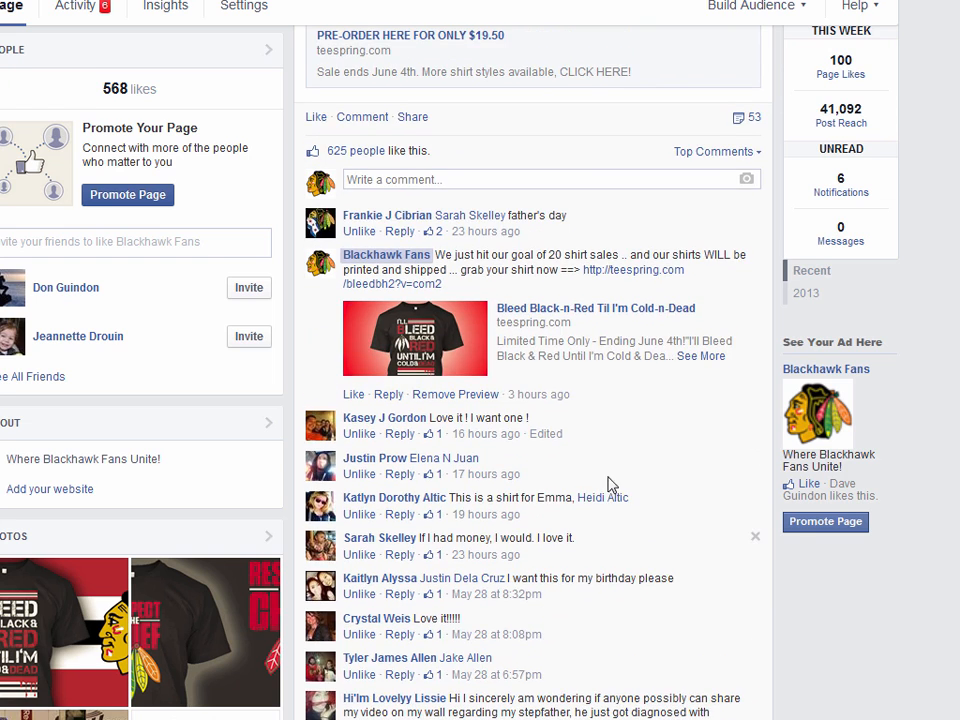
scroll(583, 493, up, 2)
scroll(583, 493, up, 4)
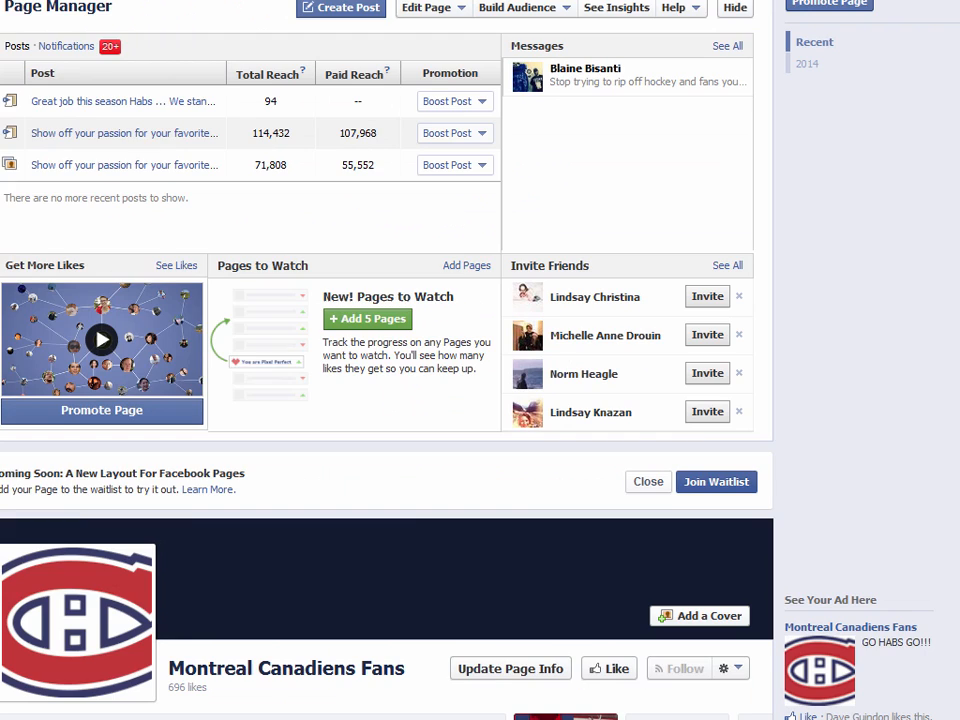
Switch to the Montreal Canadiens Fans page and examine the comments, shares and reach of its Bleed Blue-n-Red shirt posts.
scroll(889, 364, down, 8)
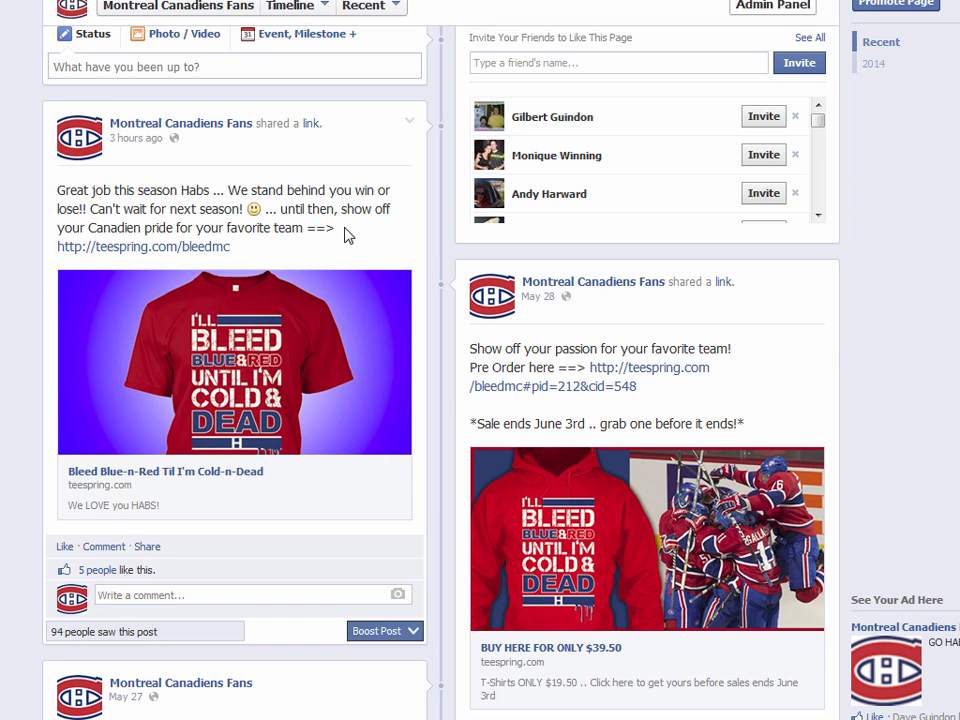
scroll(345, 234, down, 1)
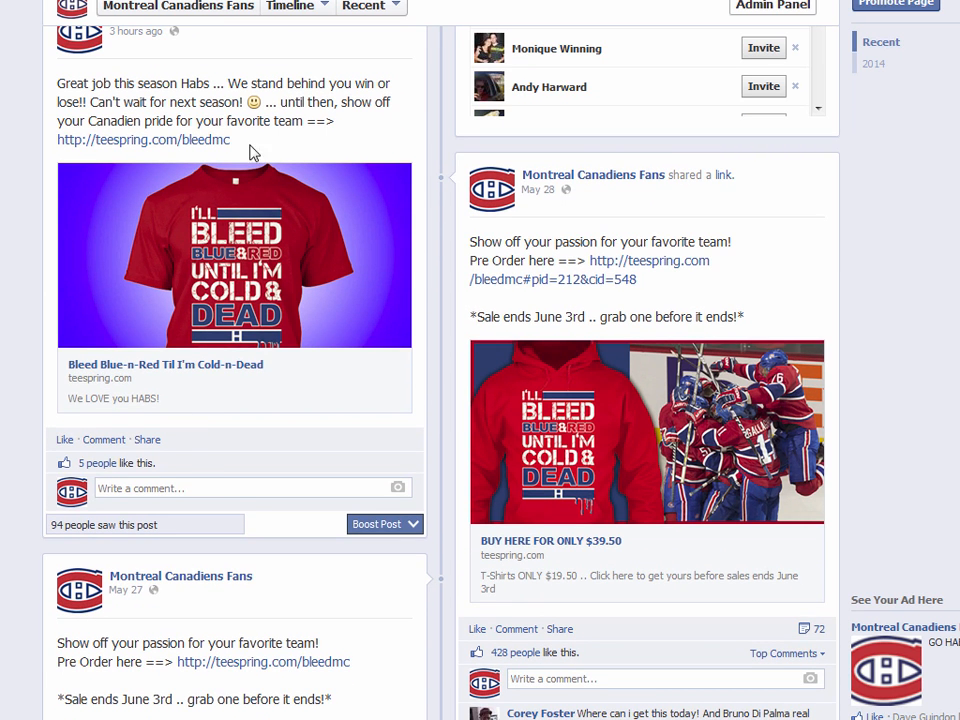
scroll(238, 447, down, 4)
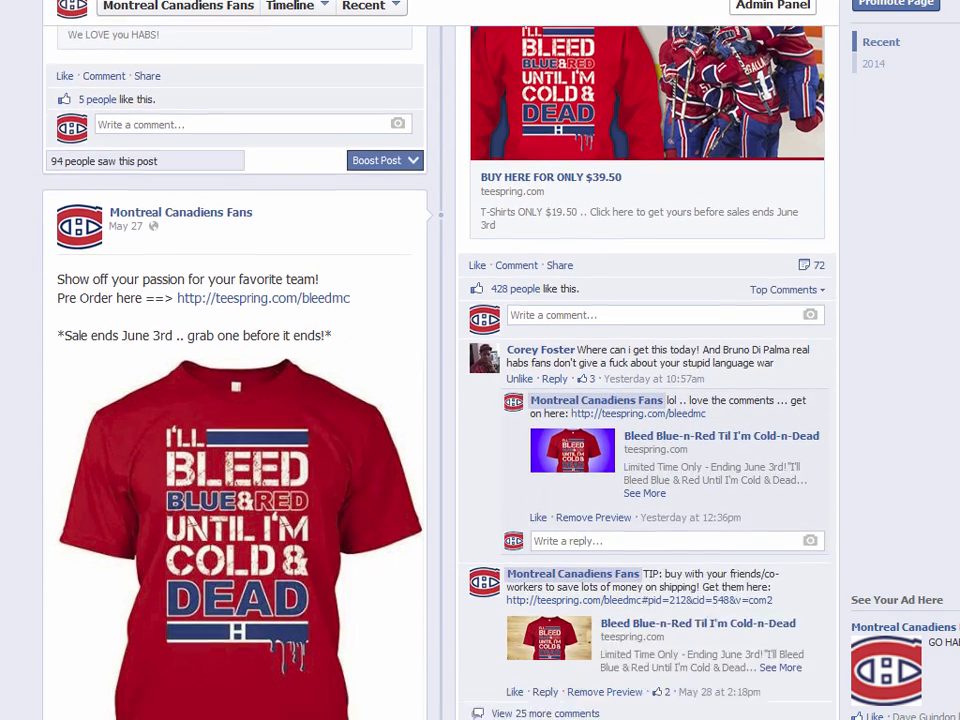
scroll(666, 274, down, 1)
scroll(666, 274, up, 2)
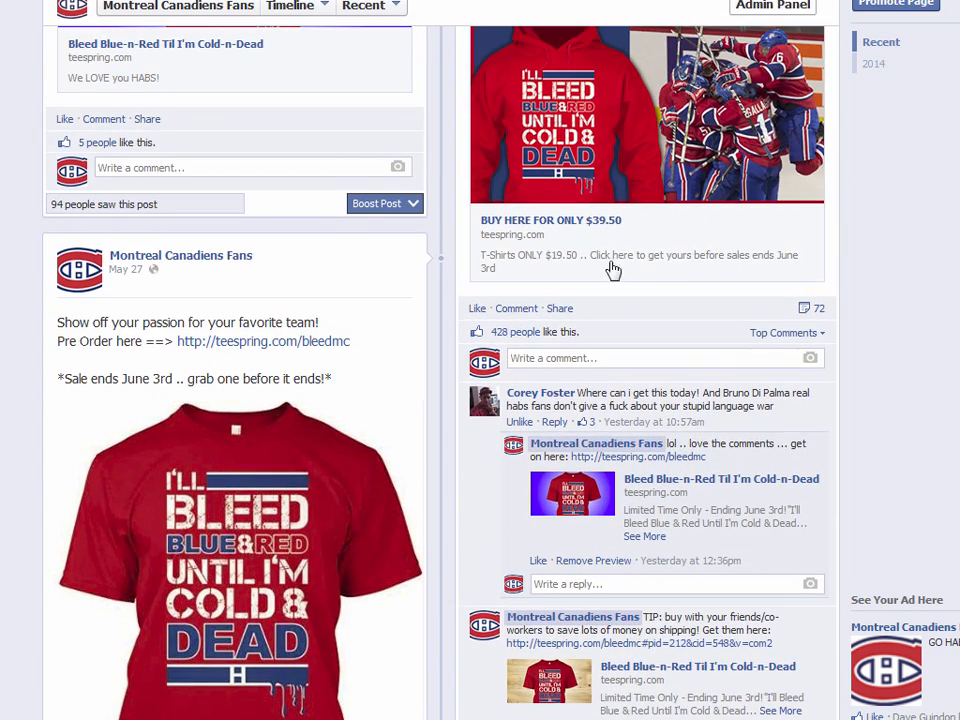
mouse_move(512, 340)
scroll(795, 313, down, 2)
scroll(816, 510, down, 2)
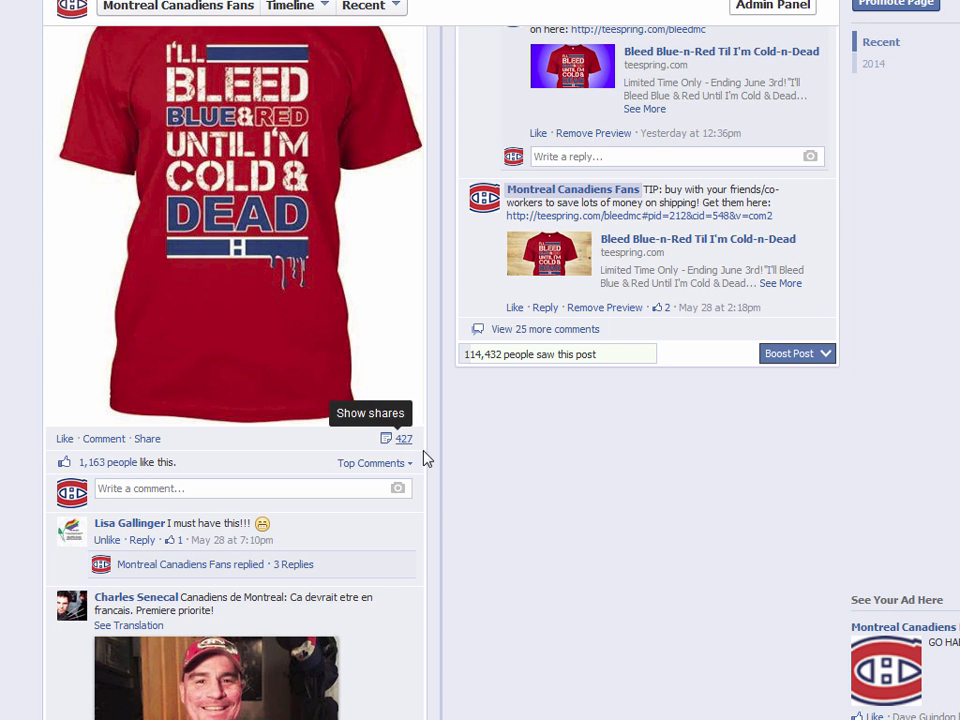
Expand the replies to the "I must have this!!!" comment on the May 27 shirt post and read the page's answers.
scroll(601, 536, down, 2)
scroll(601, 536, down, 3)
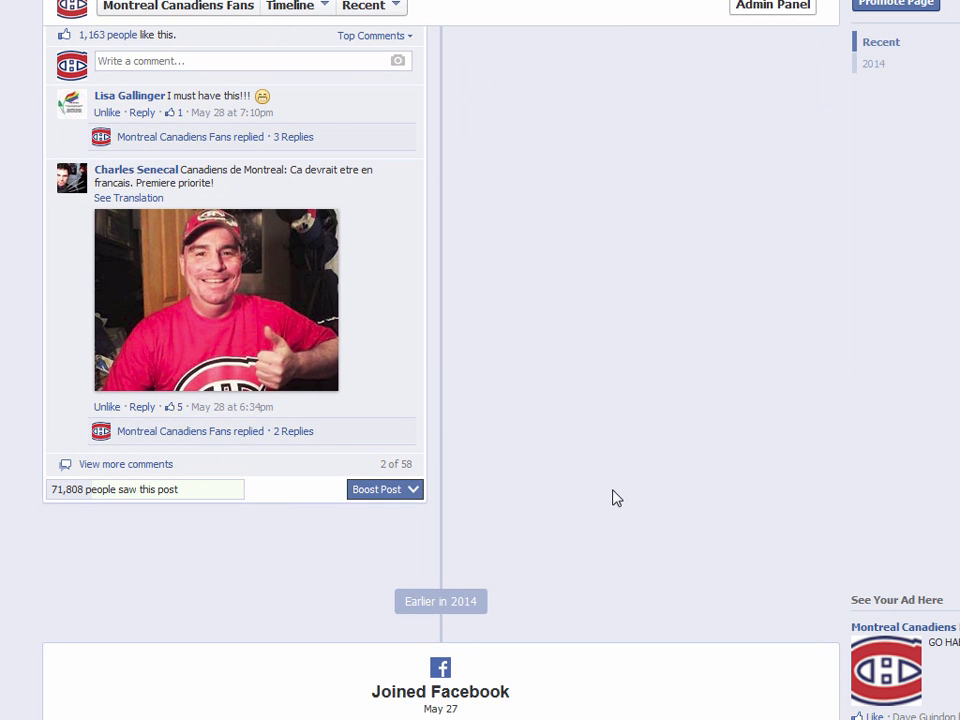
scroll(613, 497, up, 3)
scroll(596, 529, down, 3)
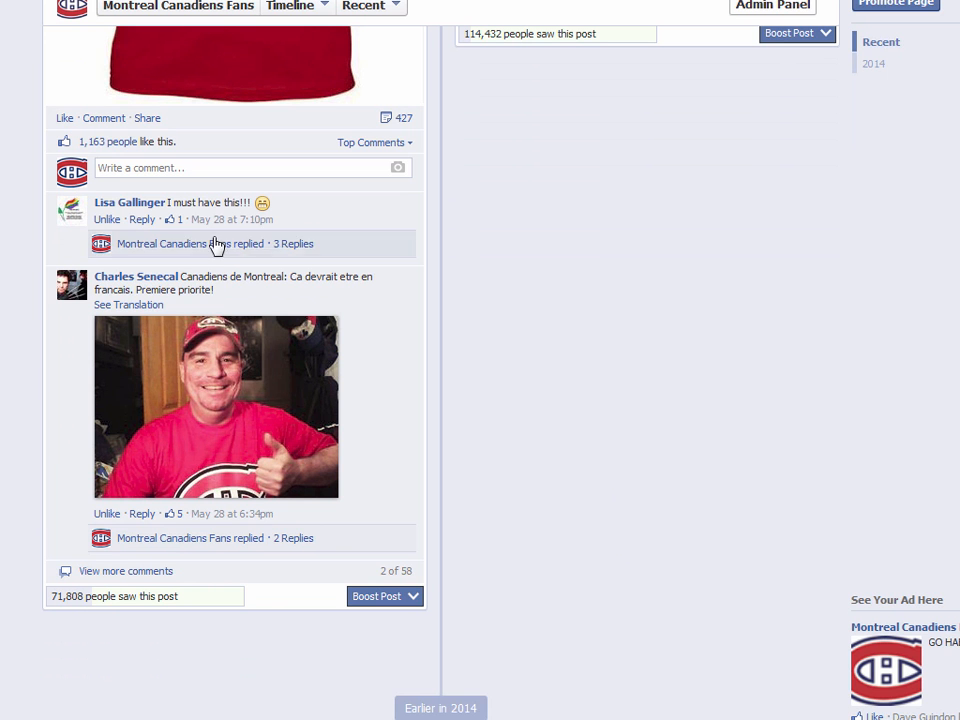
click(225, 252)
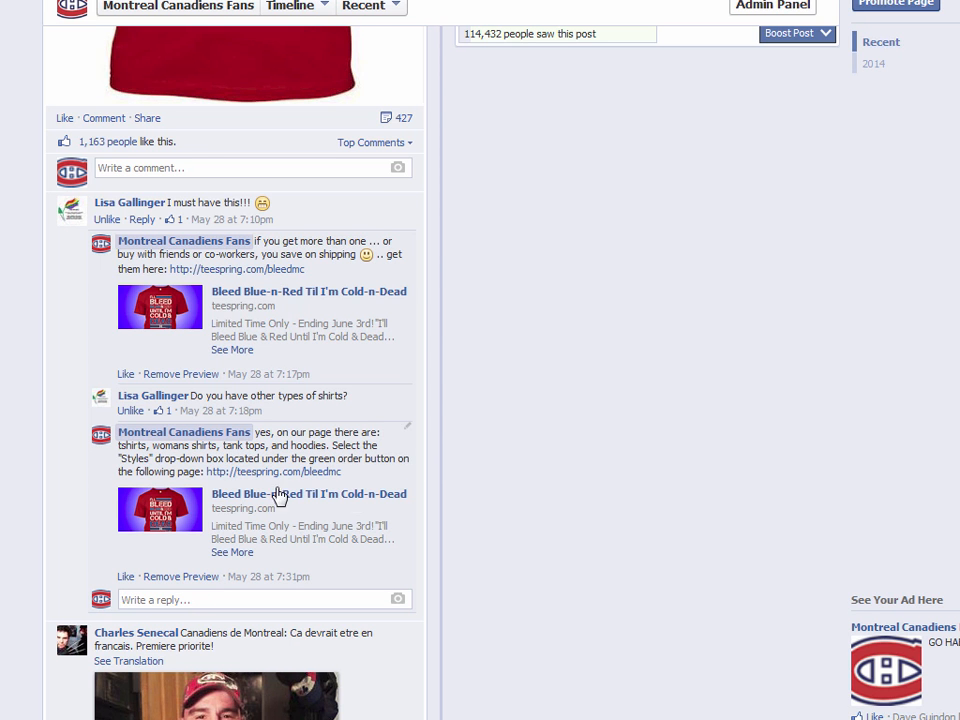
scroll(521, 579, down, 6)
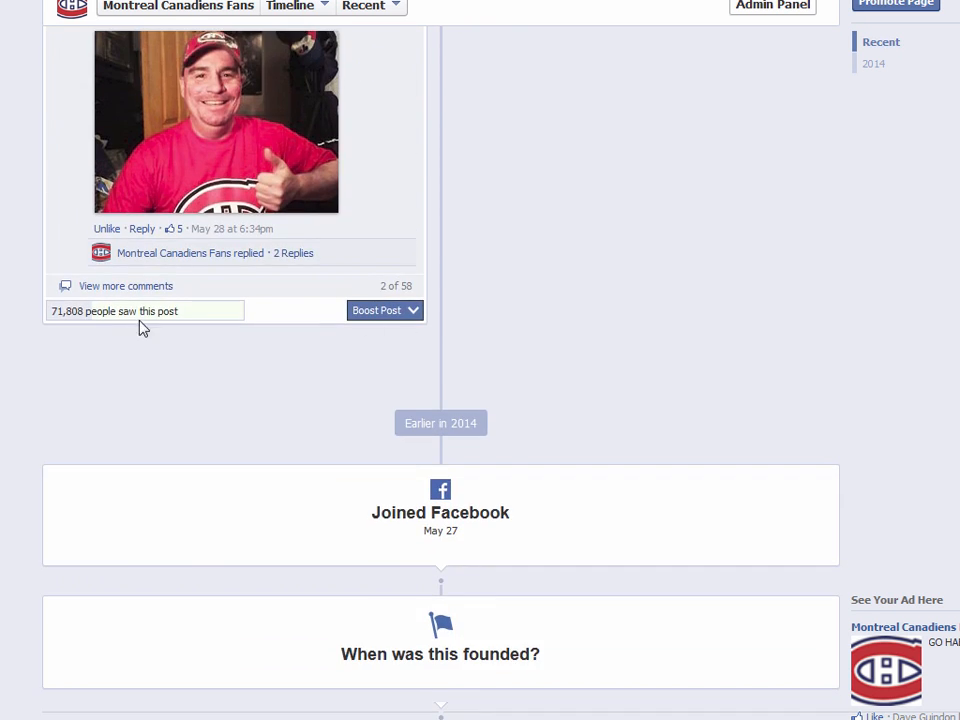
Load more comments on the May 27 shirt post and read the page's replies about shirt versions and shipping.
click(120, 286)
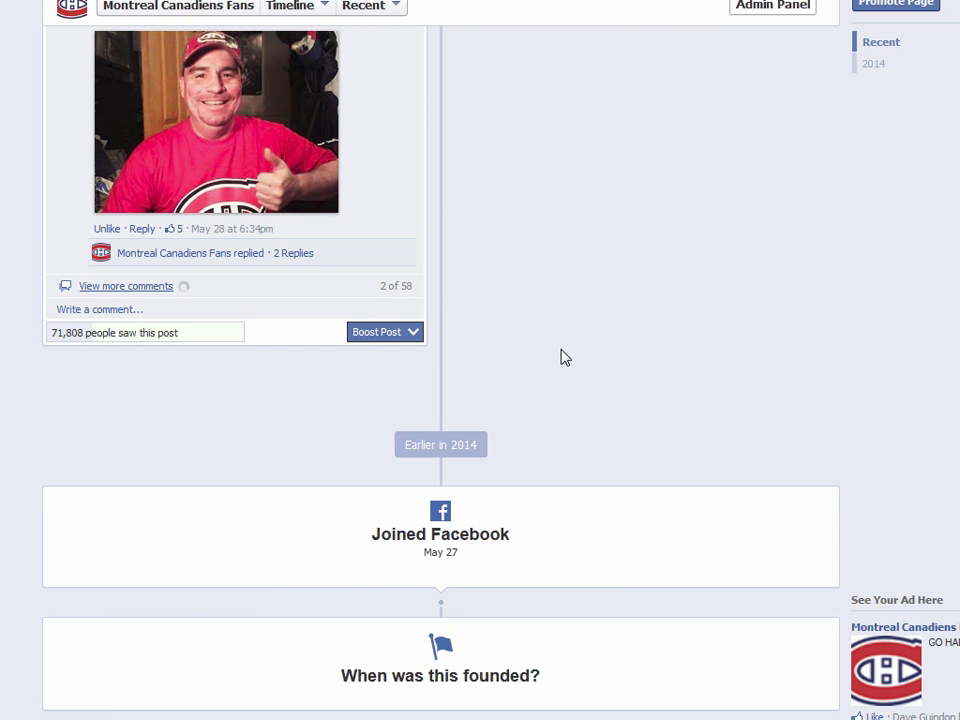
scroll(500, 420, down, 2)
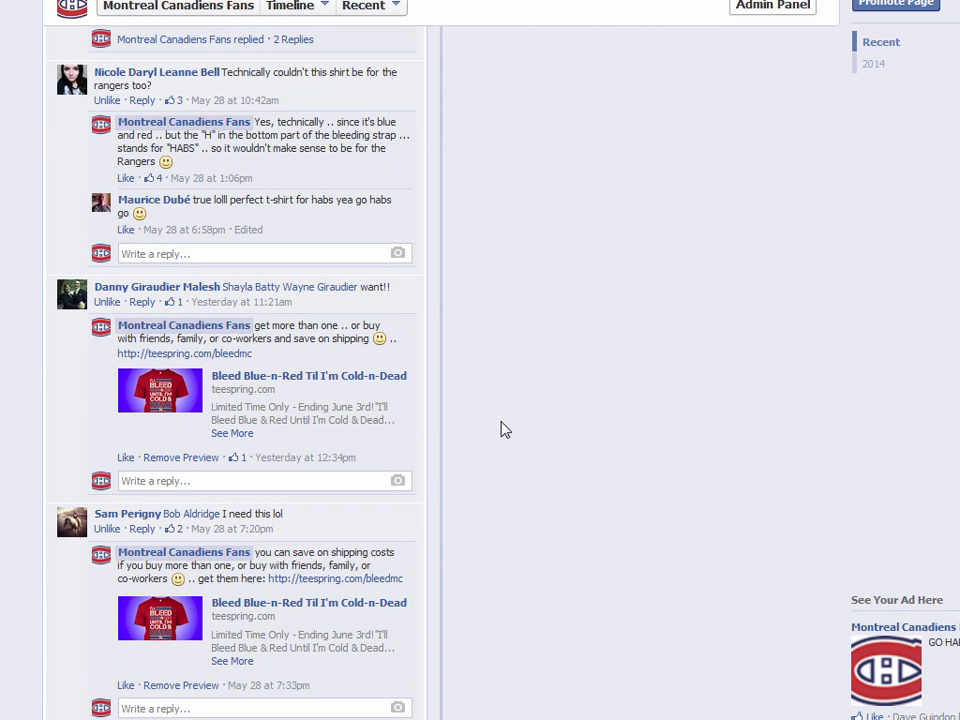
scroll(302, 160, up, 1)
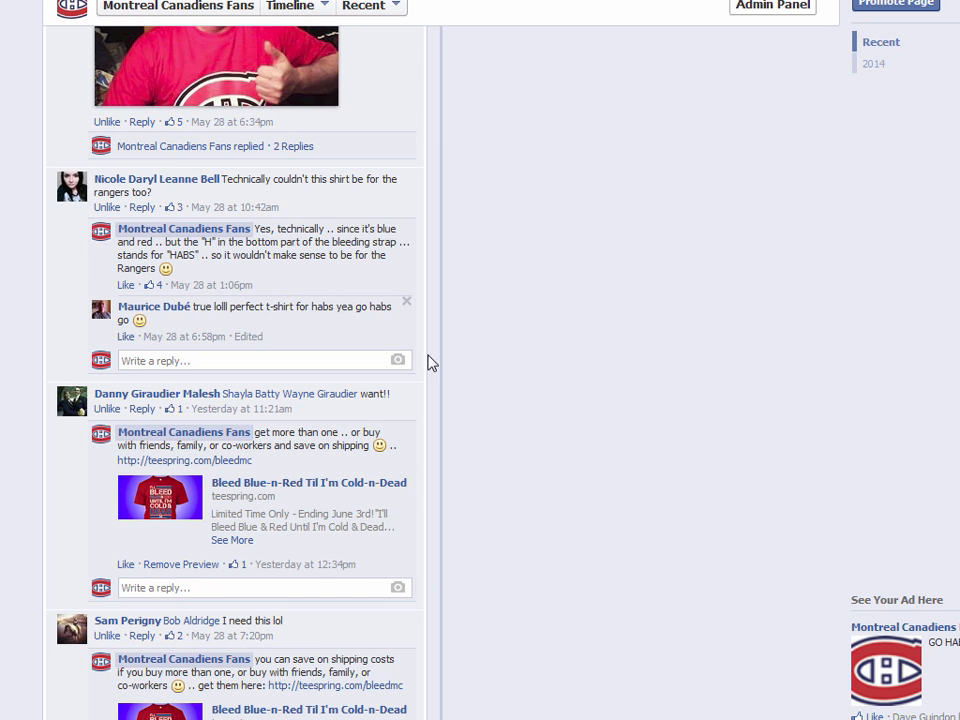
scroll(510, 530, down, 4)
scroll(467, 483, down, 5)
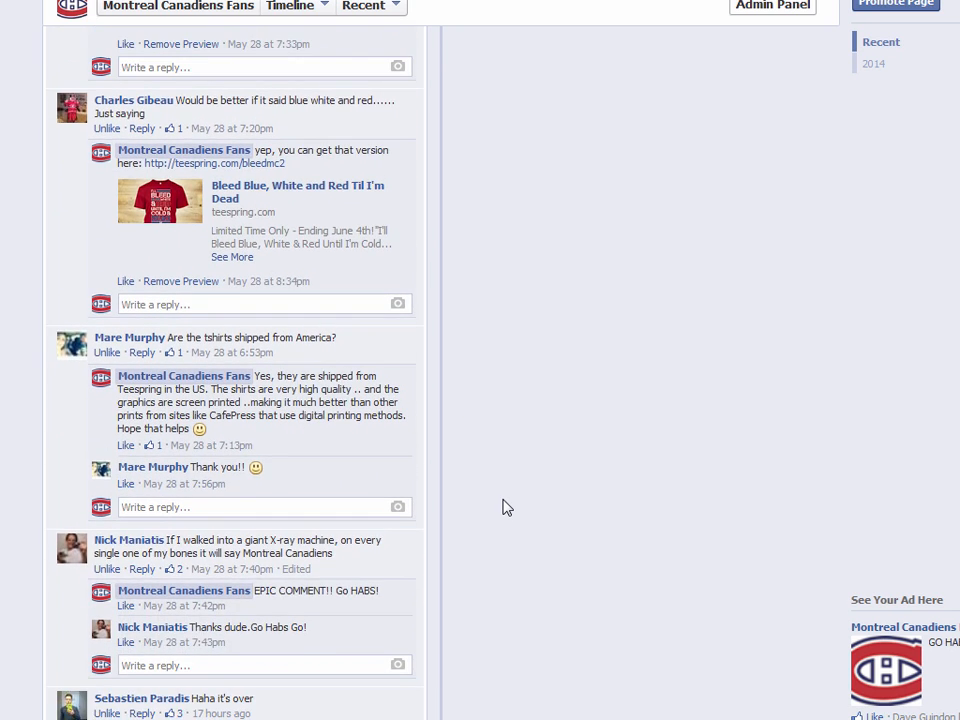
scroll(504, 507, down, 1)
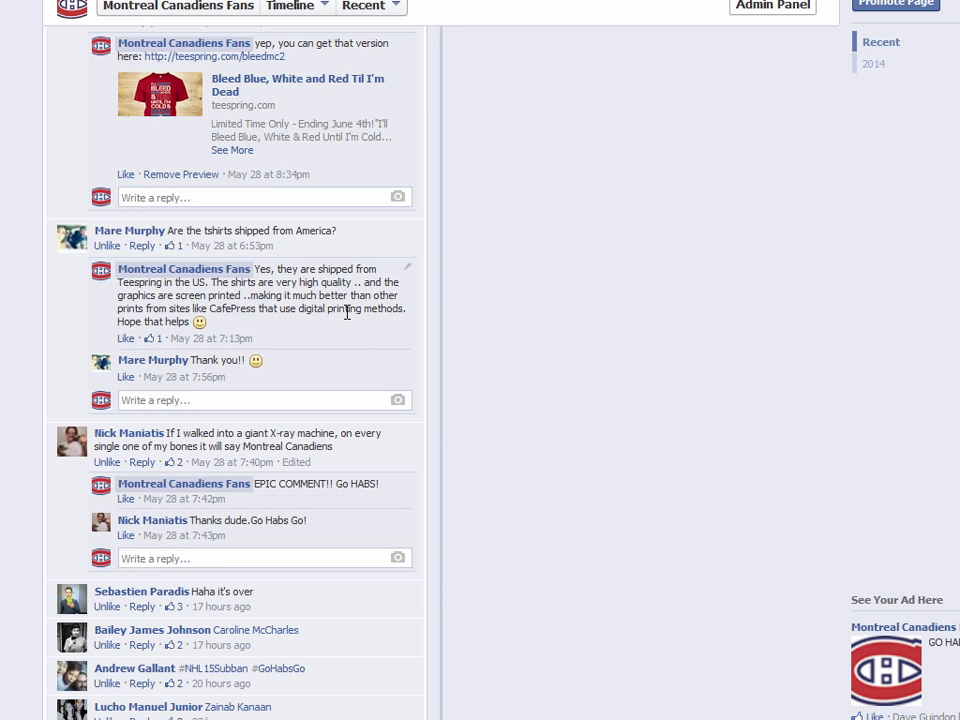
Read the rest of the loaded comments on the May 27 post, highlighting the one about the X-ray machine.
scroll(350, 330, down, 2)
scroll(394, 456, down, 2)
scroll(296, 388, down, 2)
scroll(296, 388, up, 2)
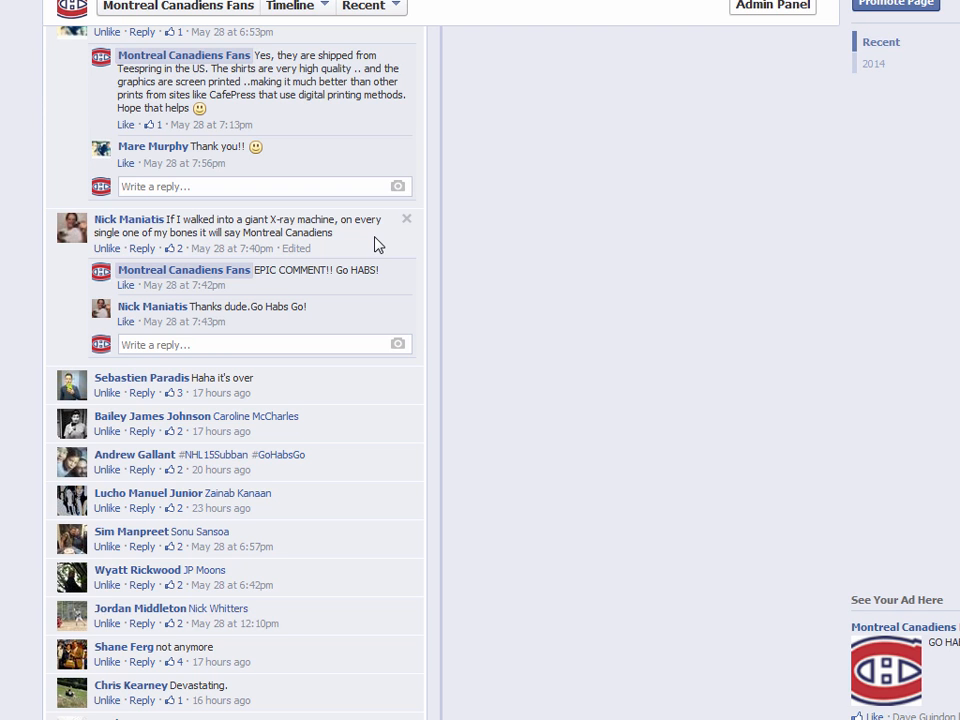
drag(335, 235, 173, 218)
click(514, 279)
scroll(448, 439, down, 5)
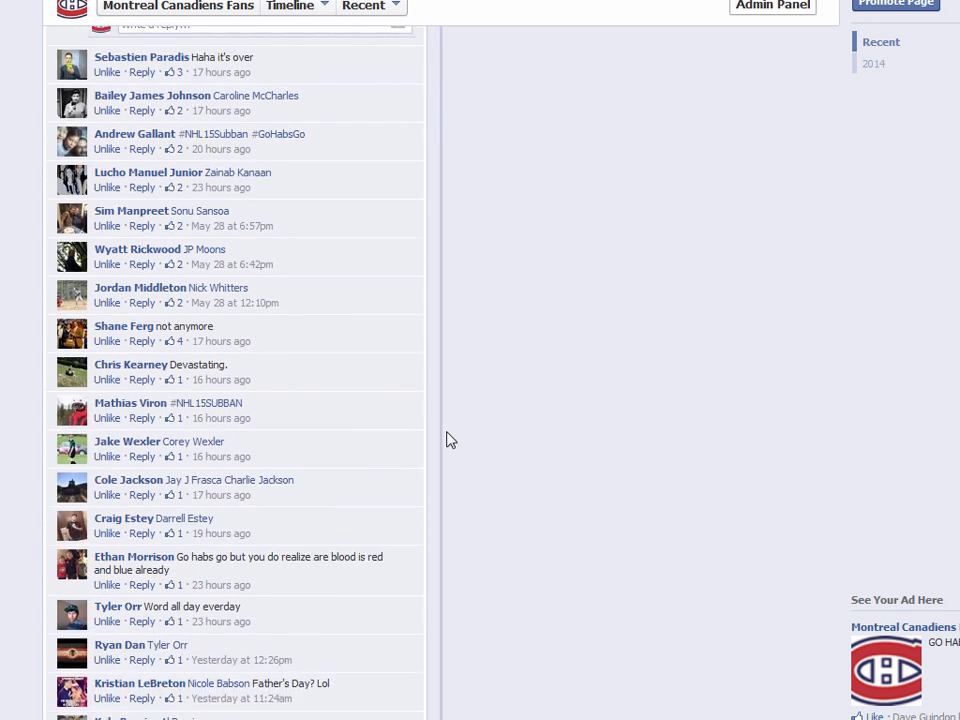
scroll(475, 467, down, 7)
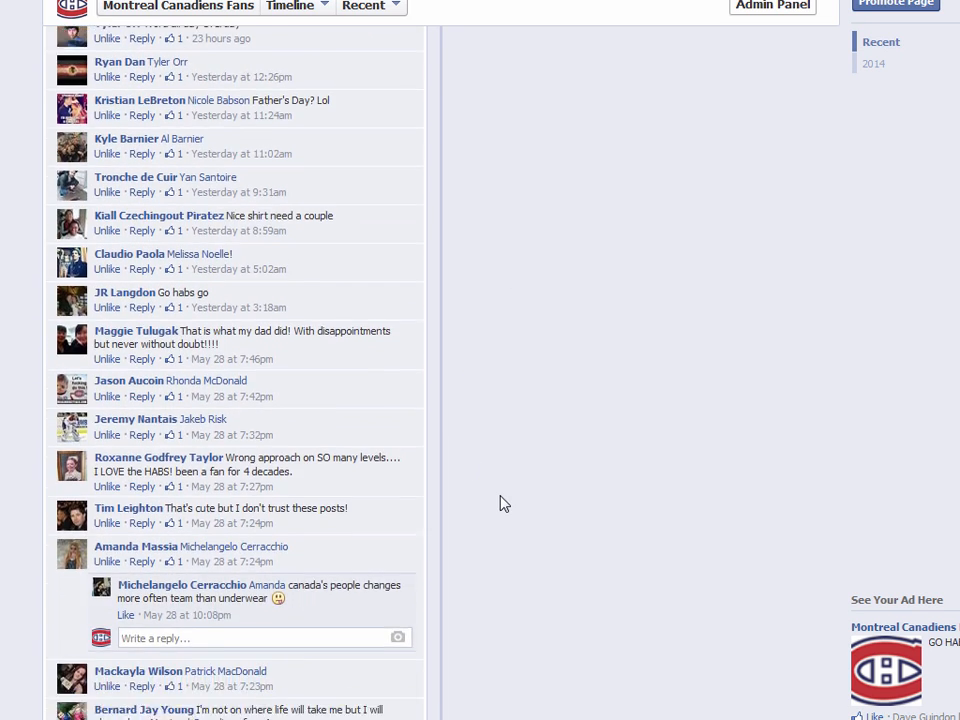
scroll(504, 503, down, 9)
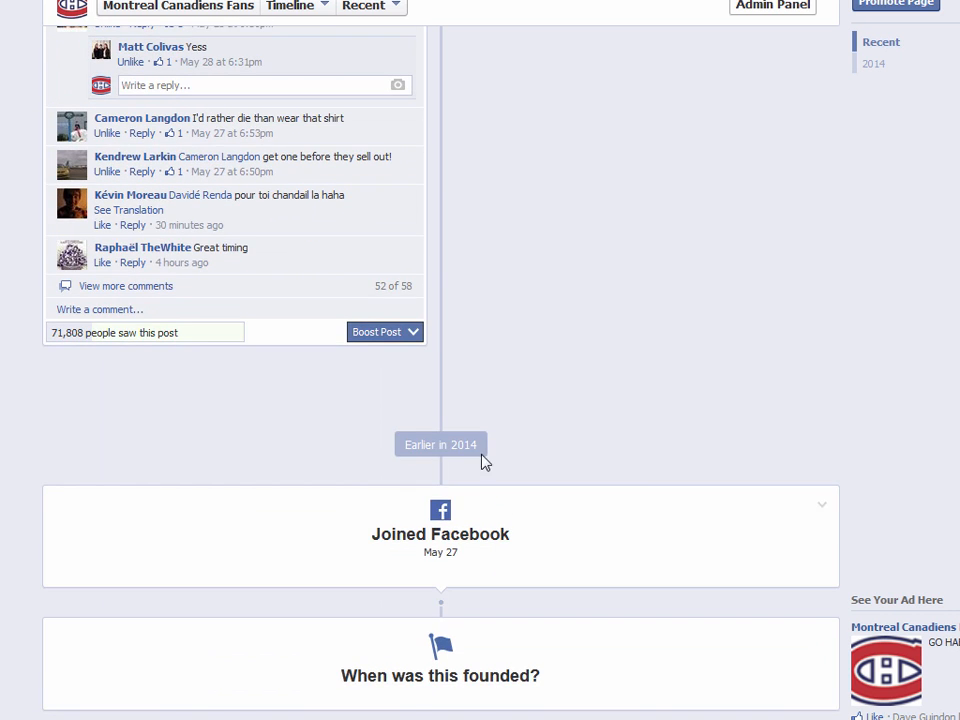
Load the last comments on the May 27 post and examine the hidden negative ones.
scroll(436, 466, up, 1)
click(128, 393)
click(238, 396)
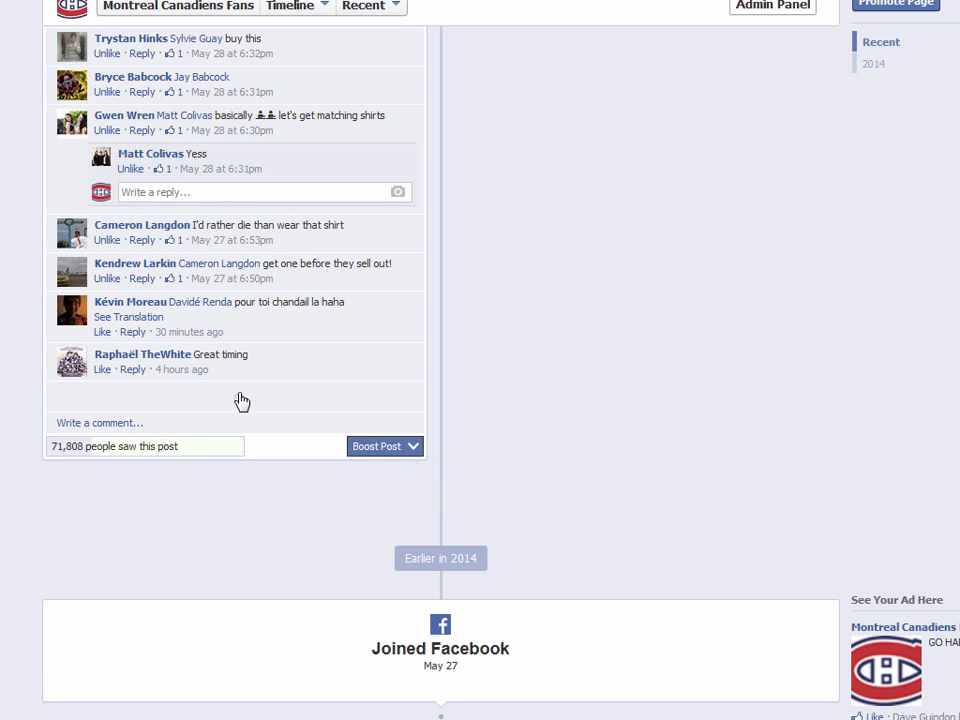
scroll(545, 372, up, 1)
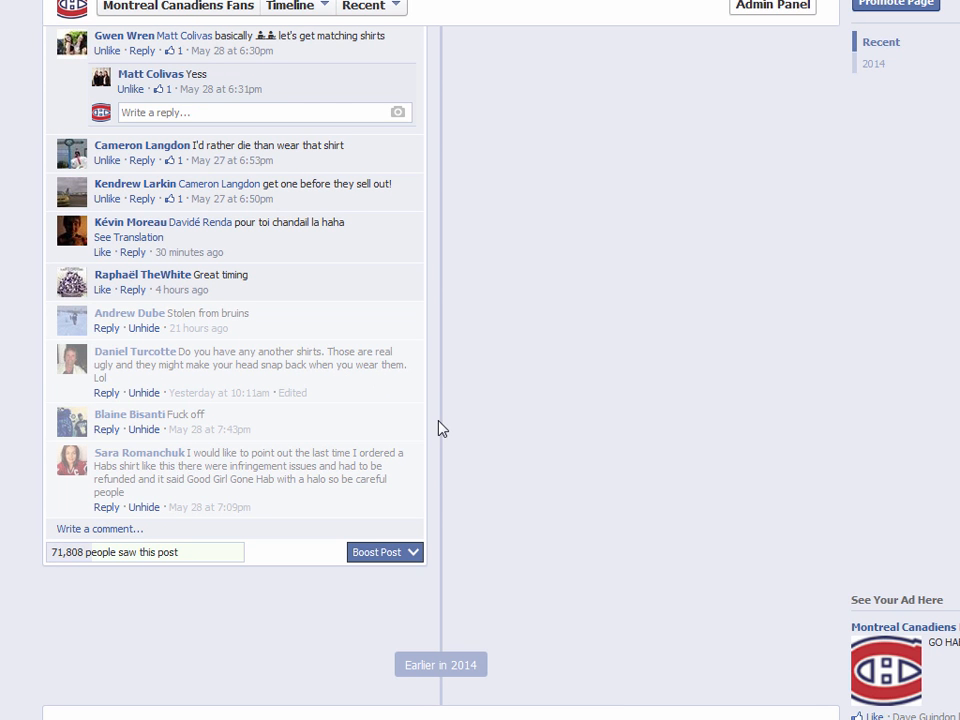
scroll(439, 429, down, 1)
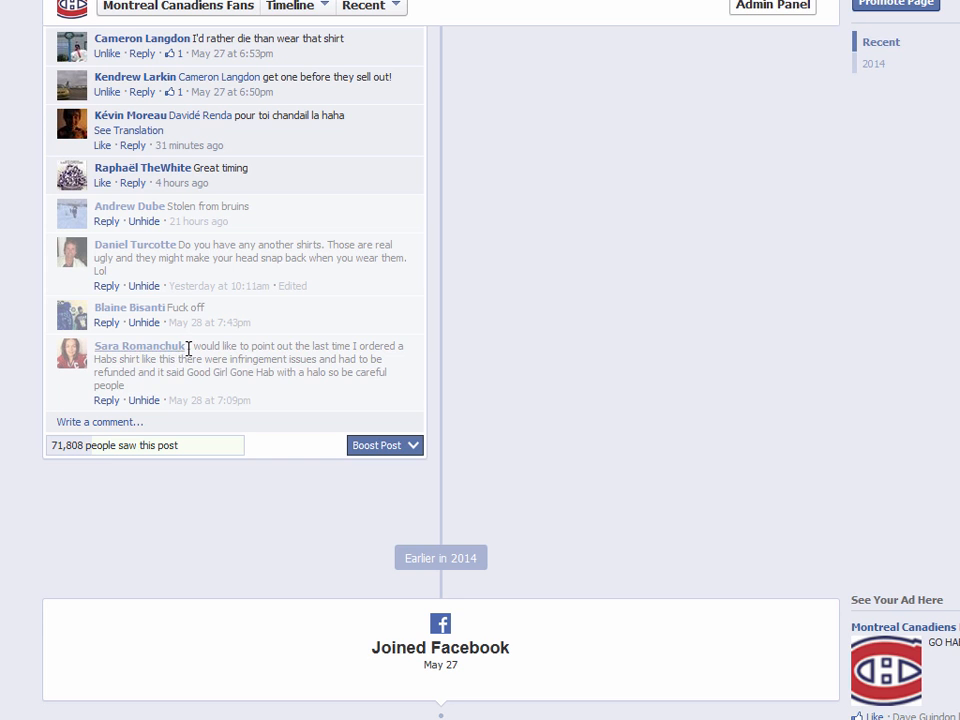
Highlight the text of the hidden comment about infringement issues with an earlier Habs shirt, and clear the highlighting.
drag(187, 348, 270, 396)
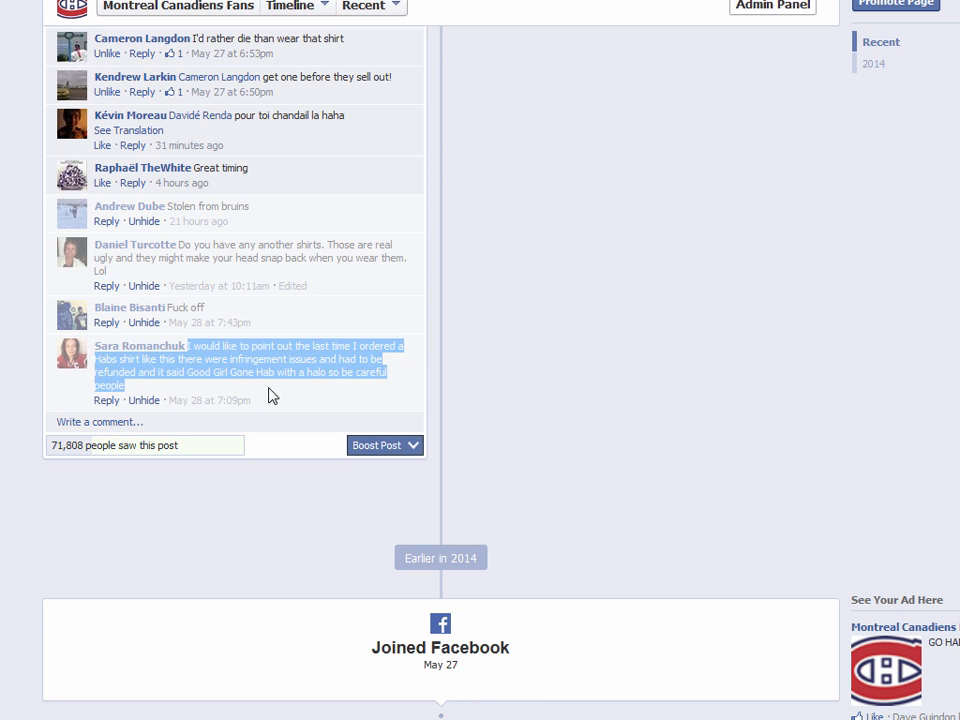
click(611, 379)
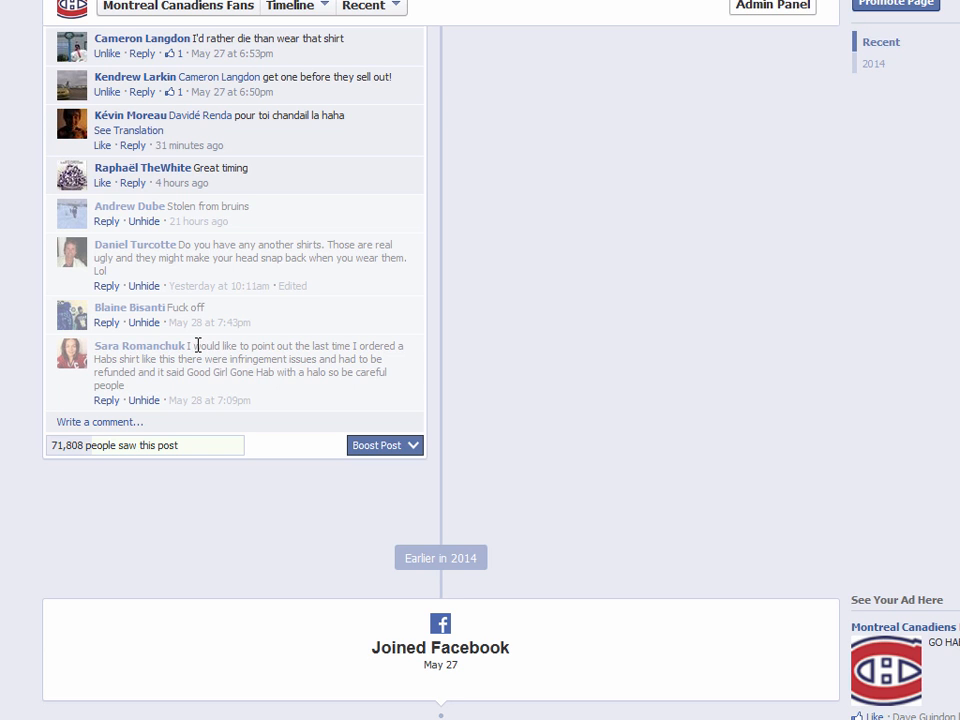
drag(189, 345, 242, 388)
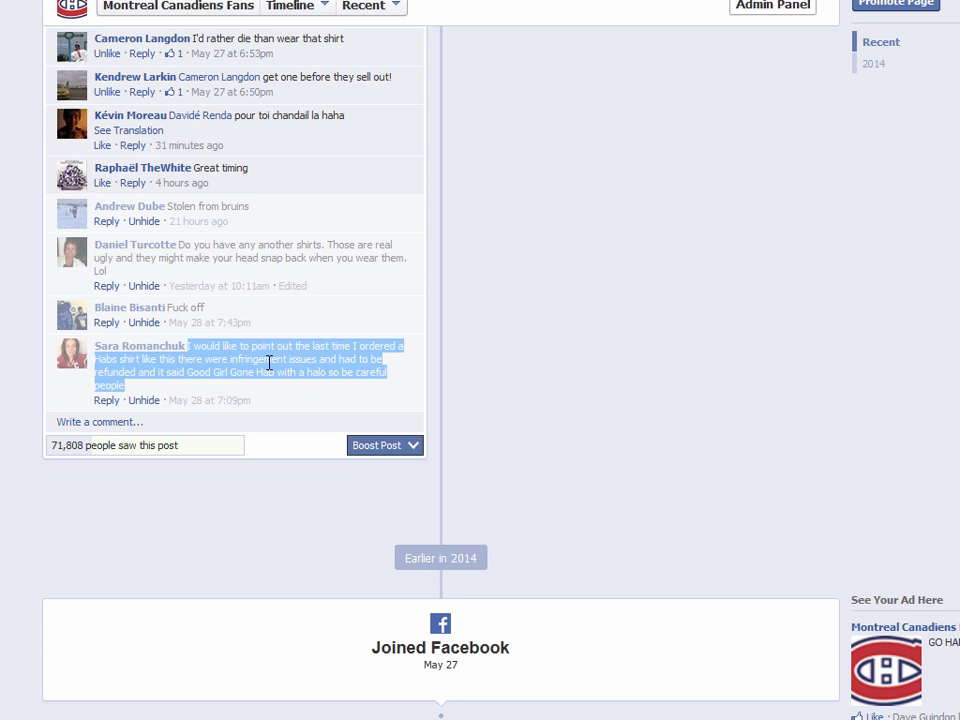
click(275, 362)
Hide the "Great timing" comment on the May 27 post to view its moderation options, and unhide it again.
scroll(381, 364, up, 1)
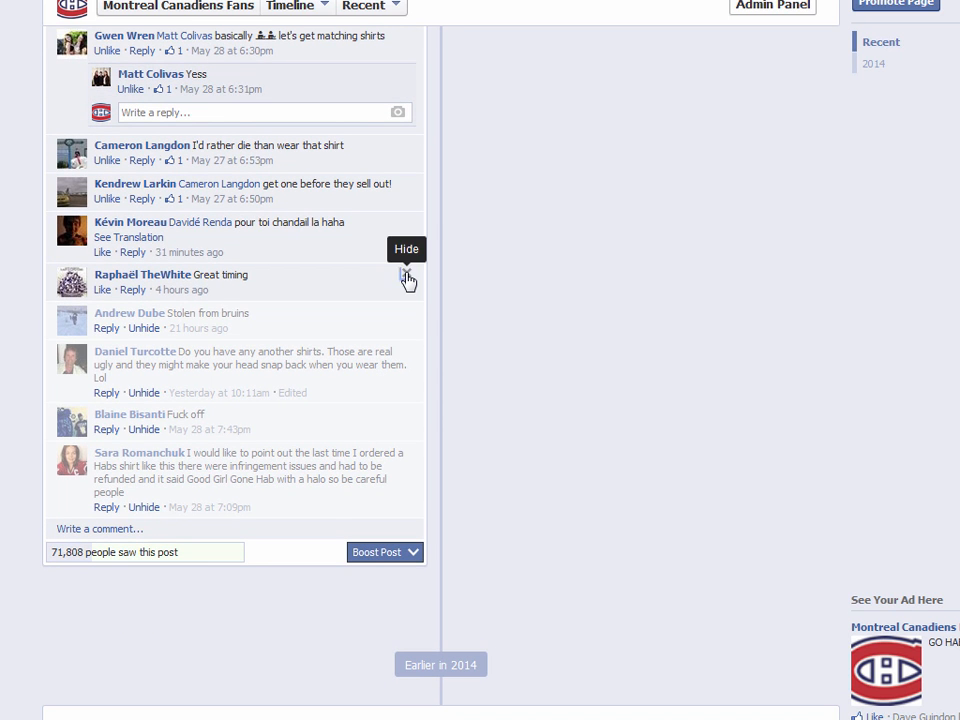
click(406, 274)
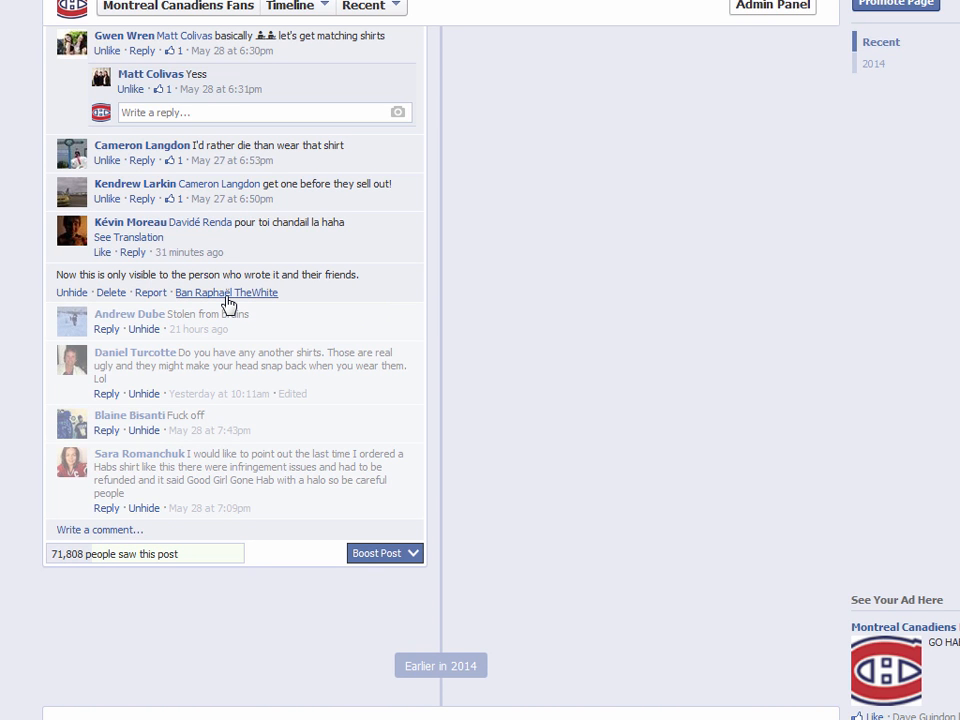
click(72, 292)
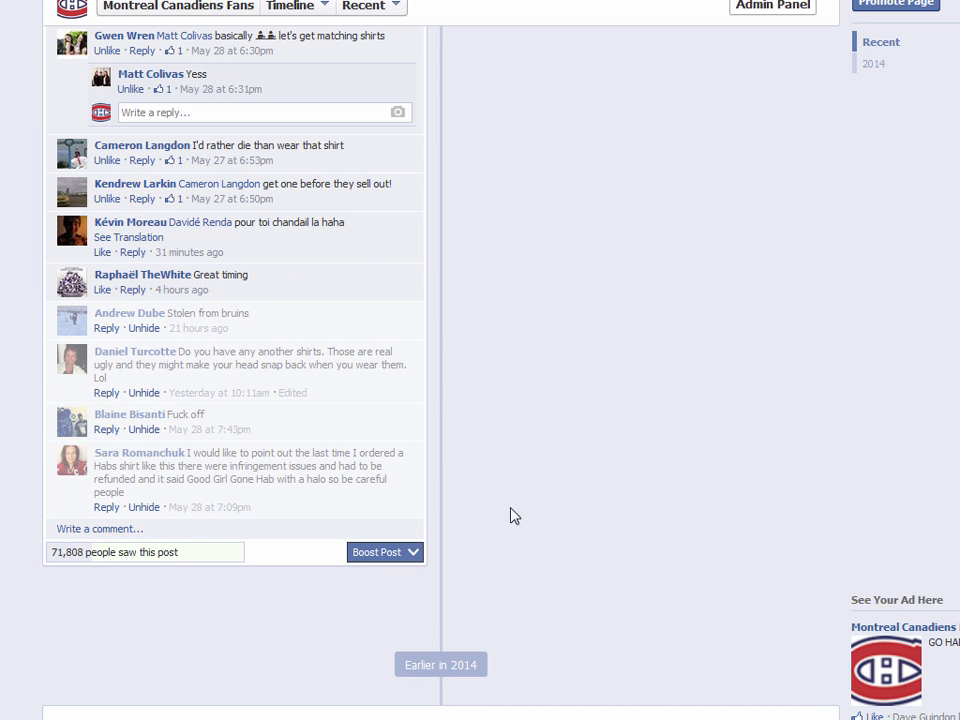
scroll(478, 511, up, 1)
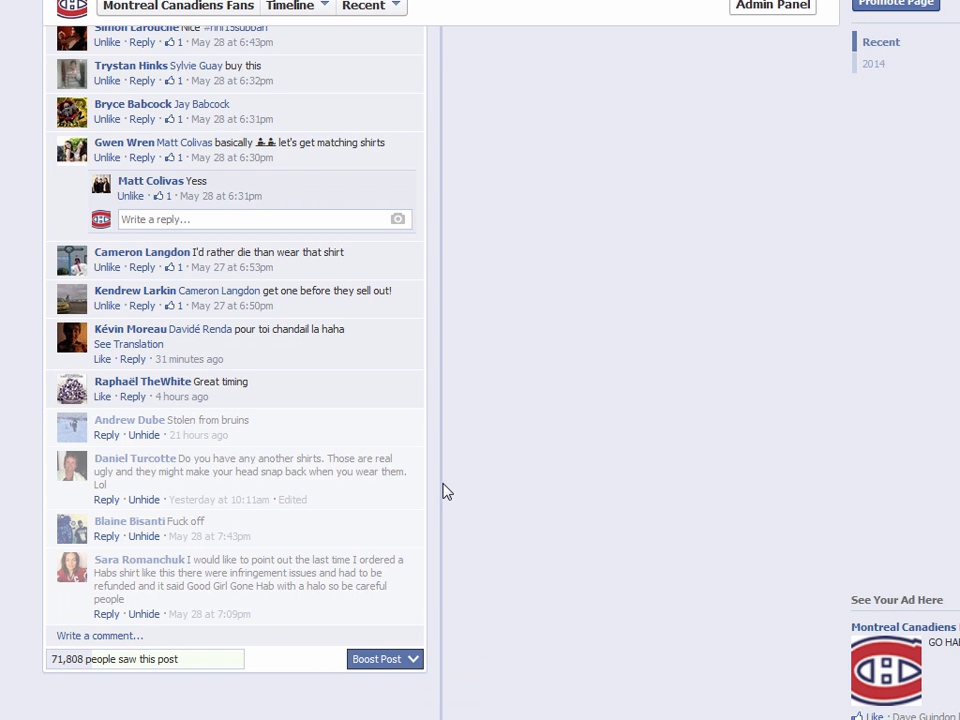
scroll(493, 489, down, 1)
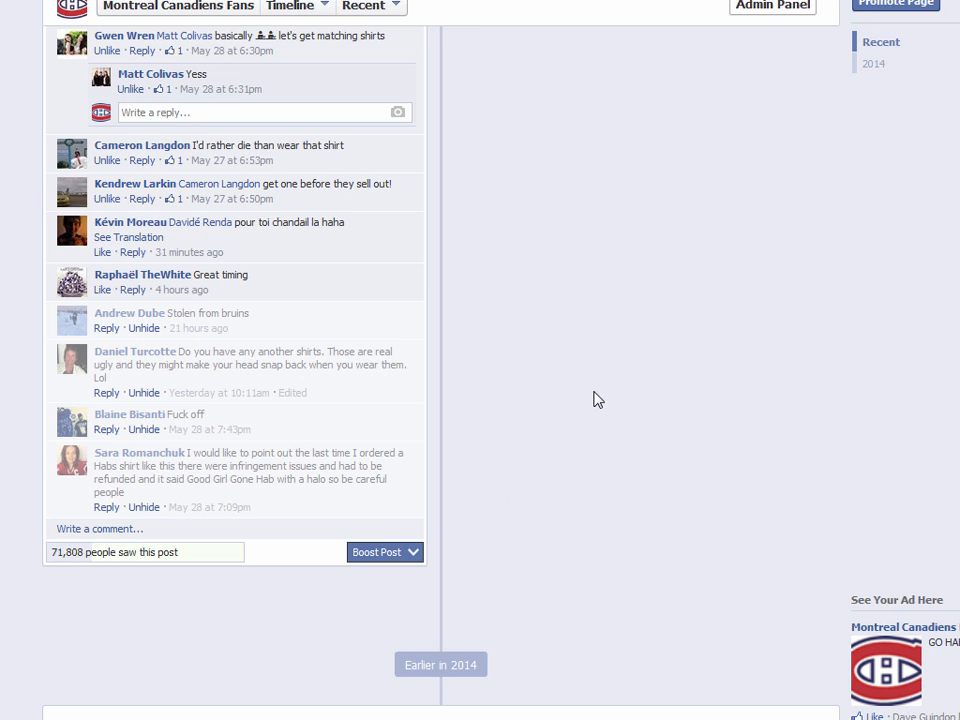
Look back up through the Canadiens post's comments and return to the Blackhawk Fans page.
scroll(590, 450, up, 3)
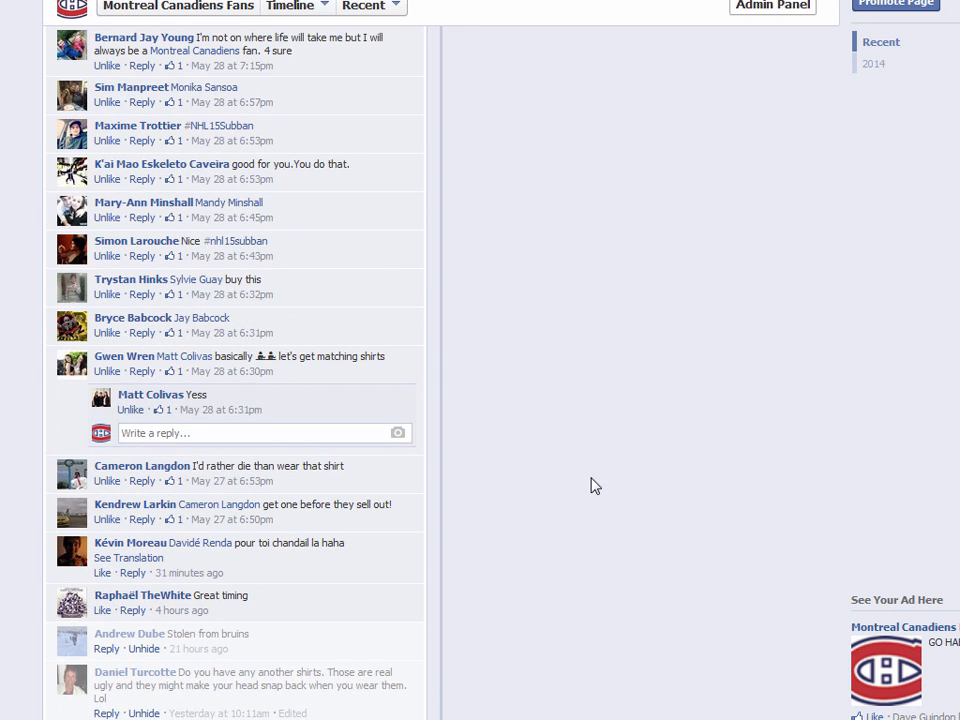
scroll(590, 470, up, 10)
scroll(592, 478, up, 15)
scroll(560, 536, up, 15)
scroll(562, 555, up, 15)
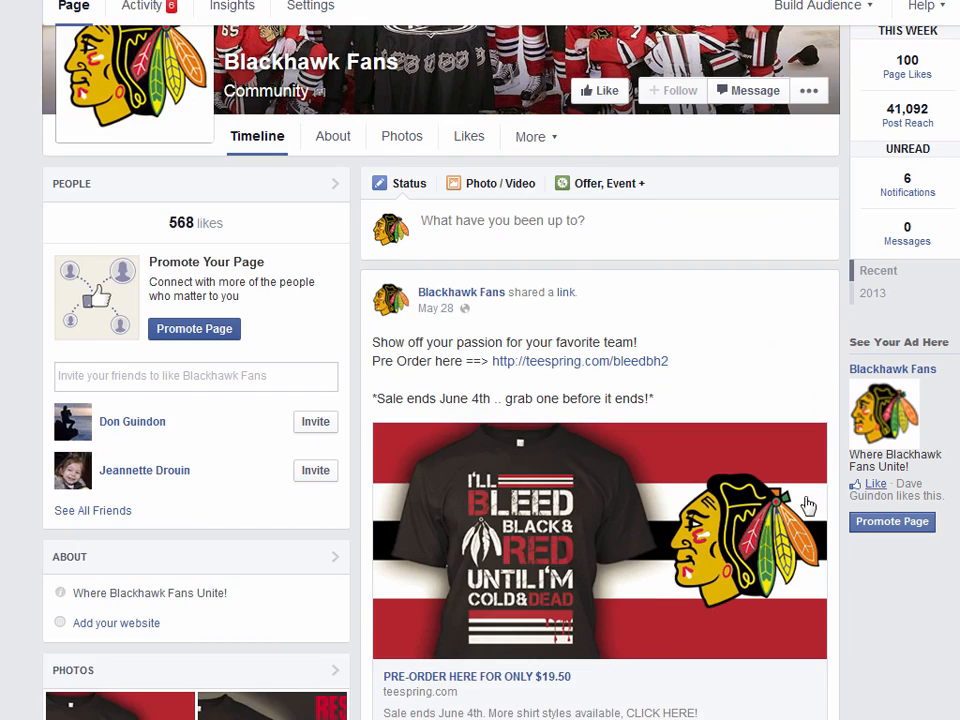
Look through the comments on the Blackhawk Fans May 28 post, and sign in to Teespring with the filled-in login details.
scroll(658, 585, down, 10)
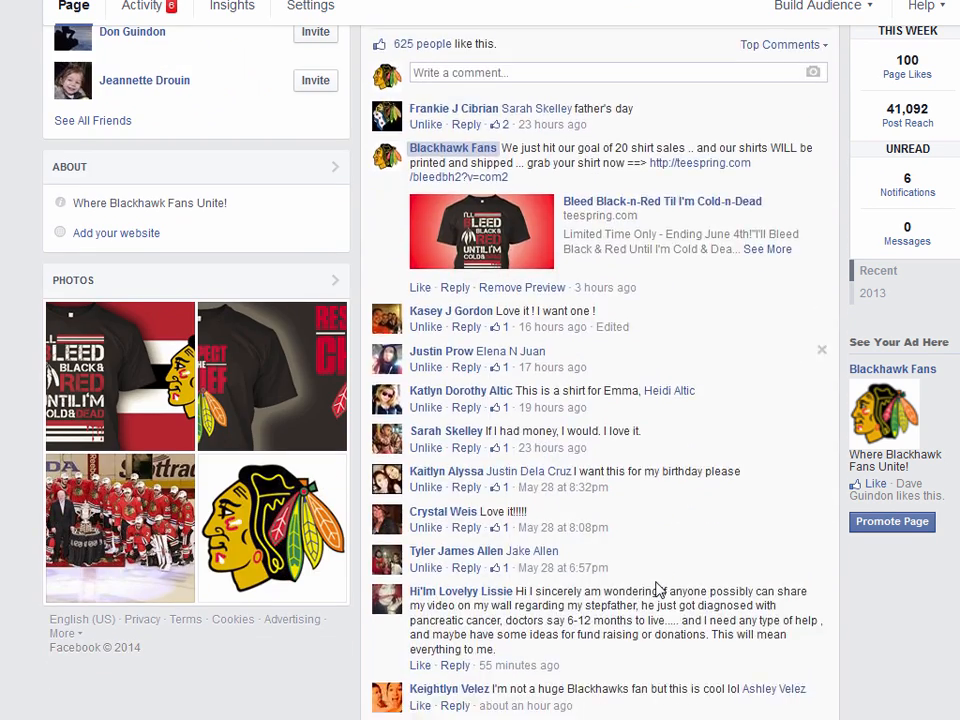
scroll(737, 652, up, 6)
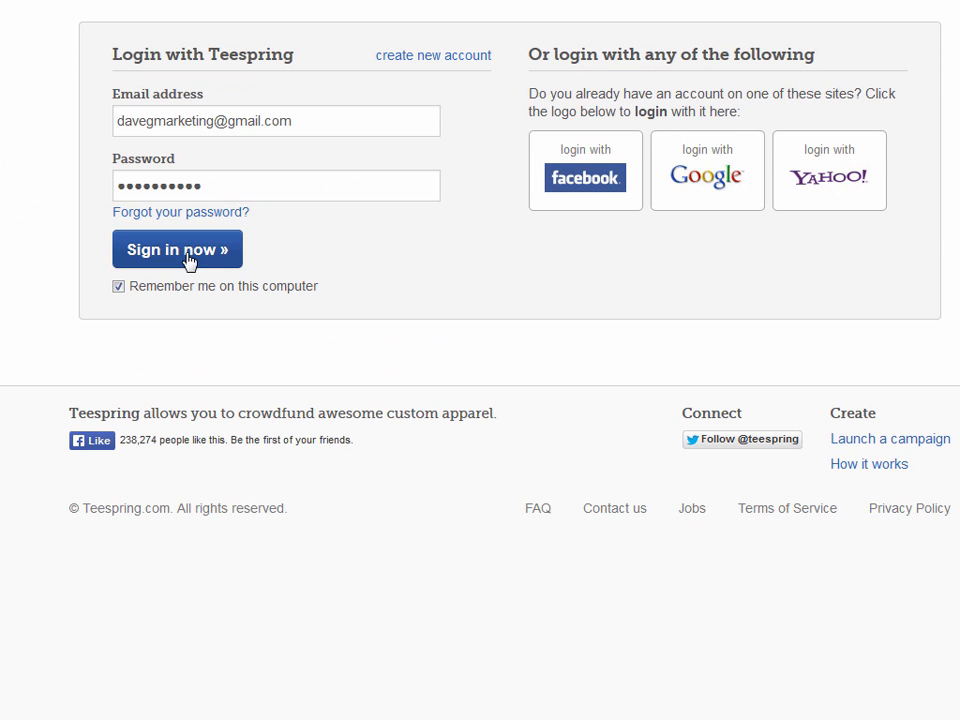
click(189, 262)
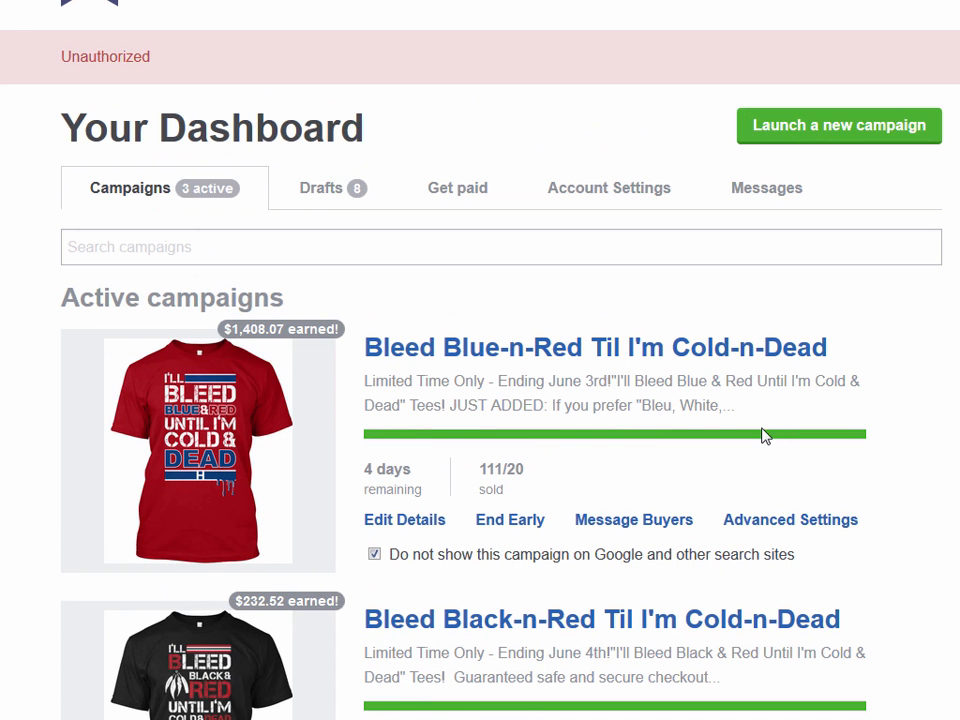
Highlight the sold figures of the Bleed Blue-n-Red and Bleed Black-n-Red campaigns among the active campaigns.
scroll(583, 415, down, 1)
double_click(495, 361)
click(495, 361)
scroll(600, 561, down, 1)
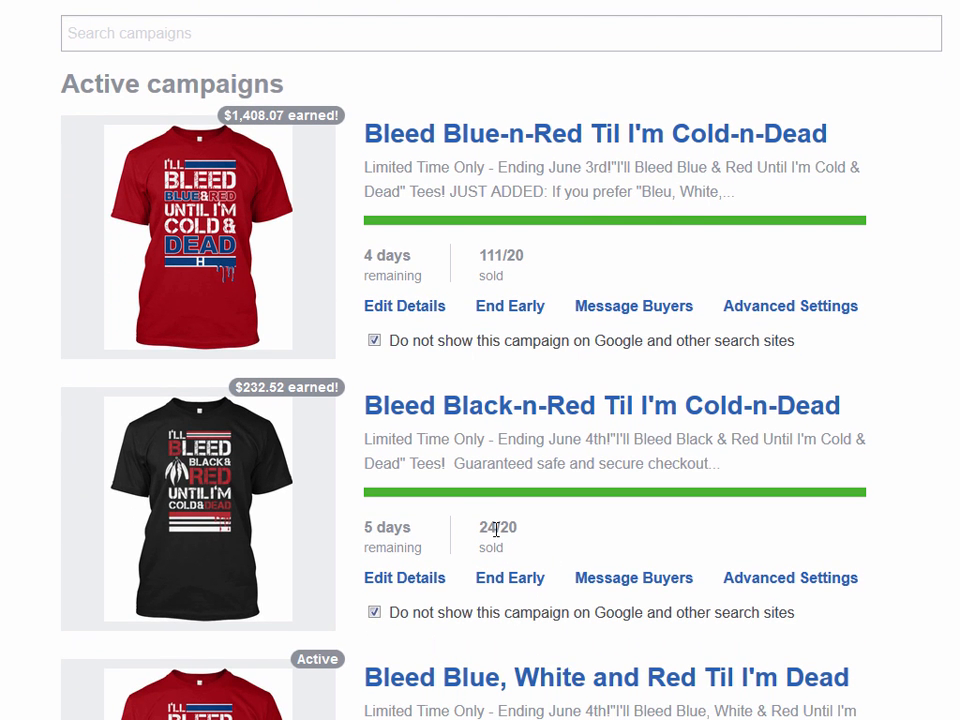
double_click(487, 527)
click(487, 527)
scroll(480, 360, down, 2)
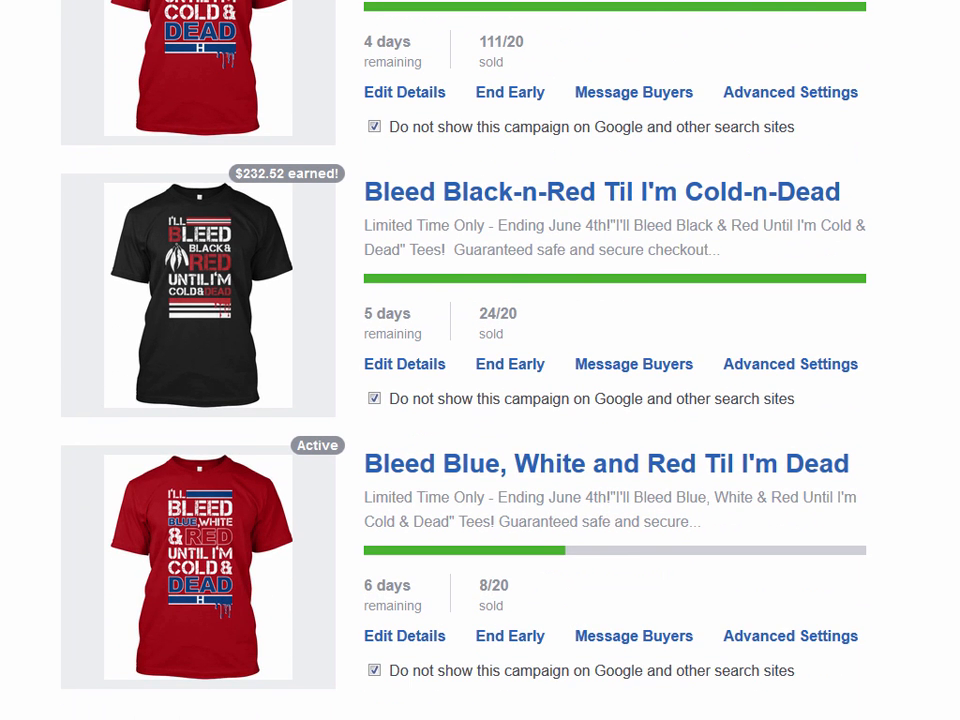
Compare the earnings, days remaining and sales progress of the three active campaigns on the dashboard.
scroll(480, 360, up, 1)
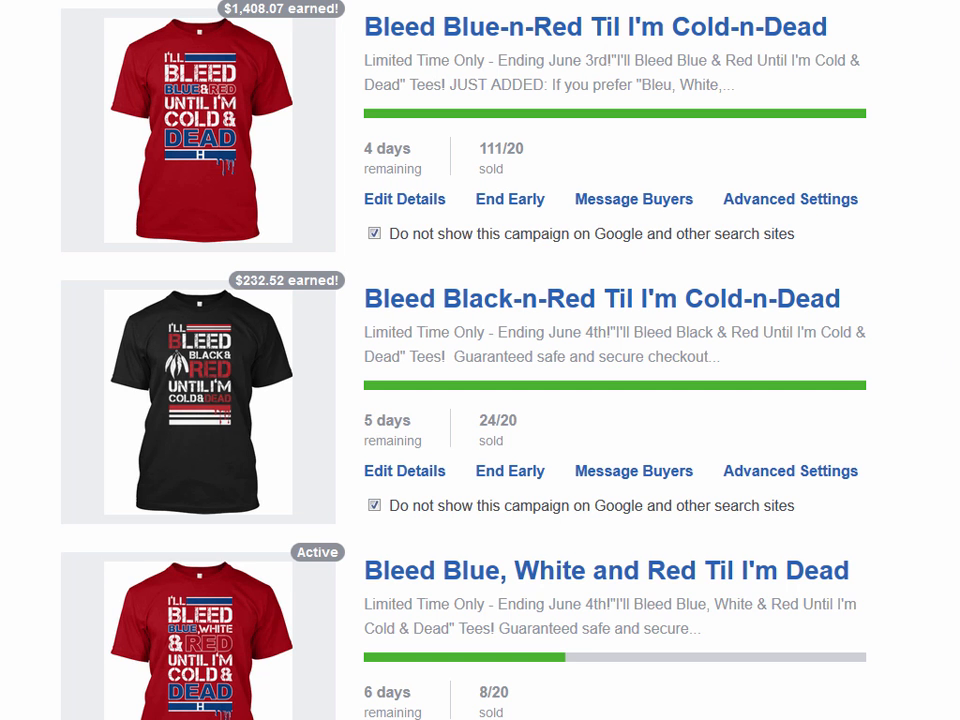
scroll(480, 360, down, 2)
scroll(480, 360, up, 2)
scroll(480, 360, up, 2)
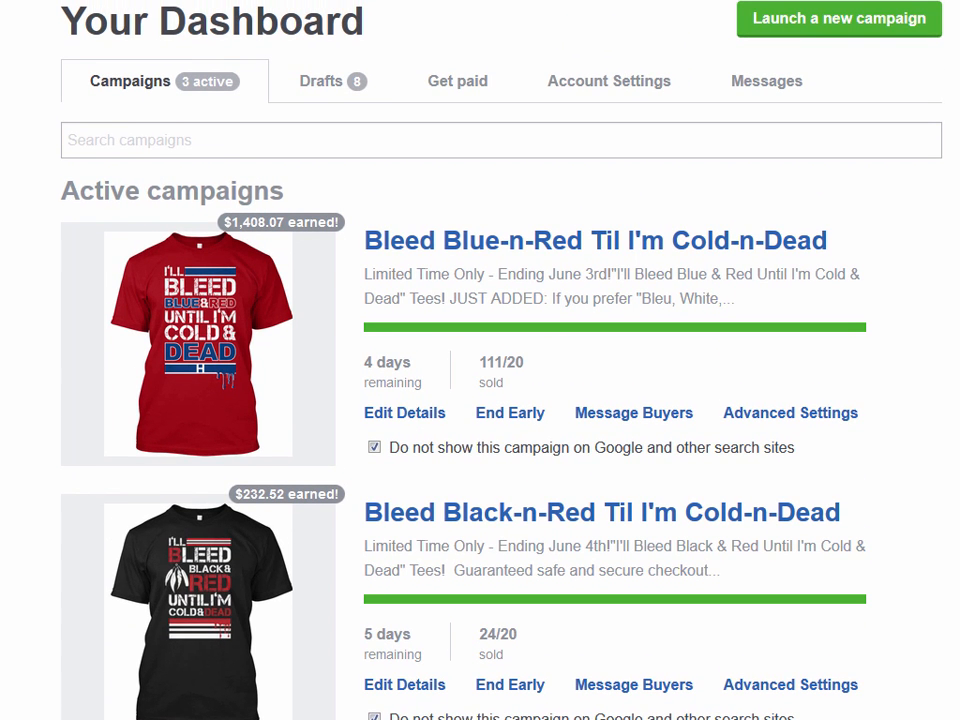
scroll(480, 360, down, 1)
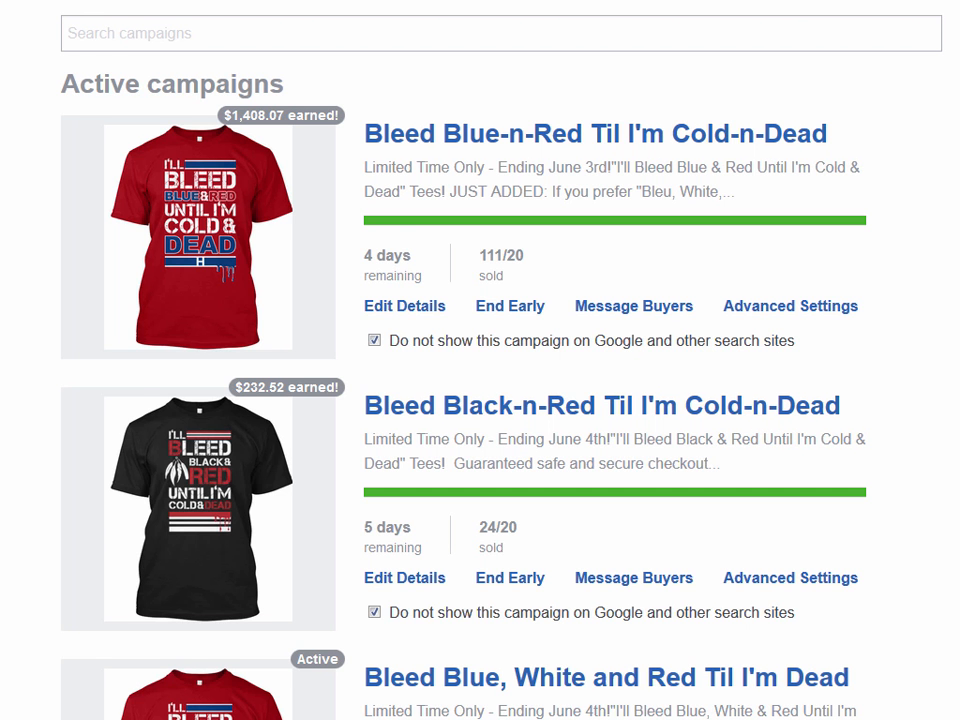
scroll(480, 360, down, 1)
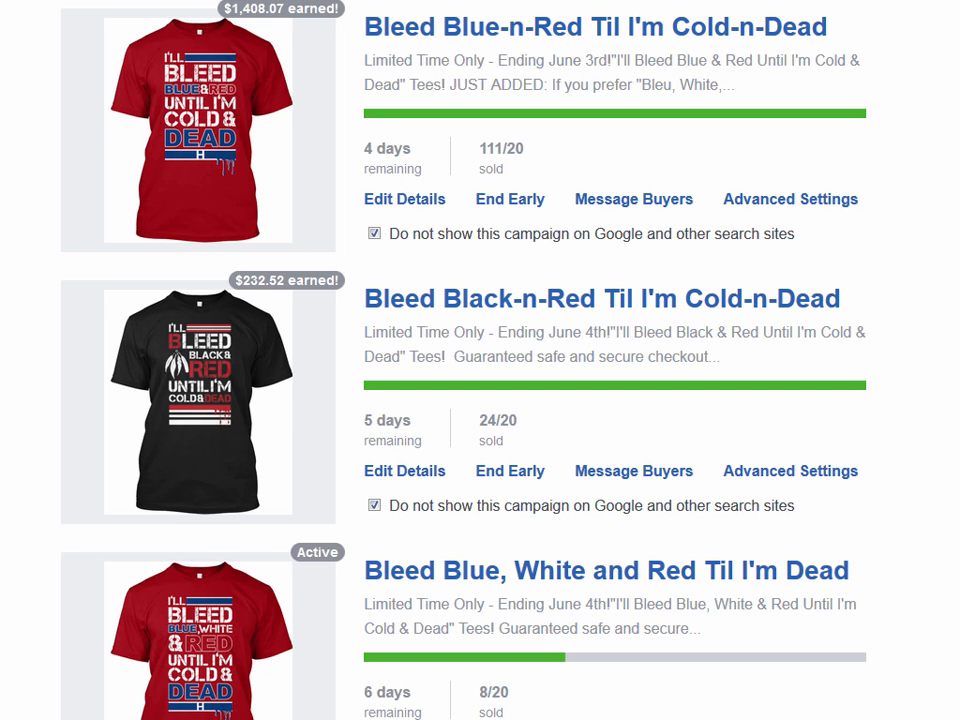
scroll(480, 360, up, 3)
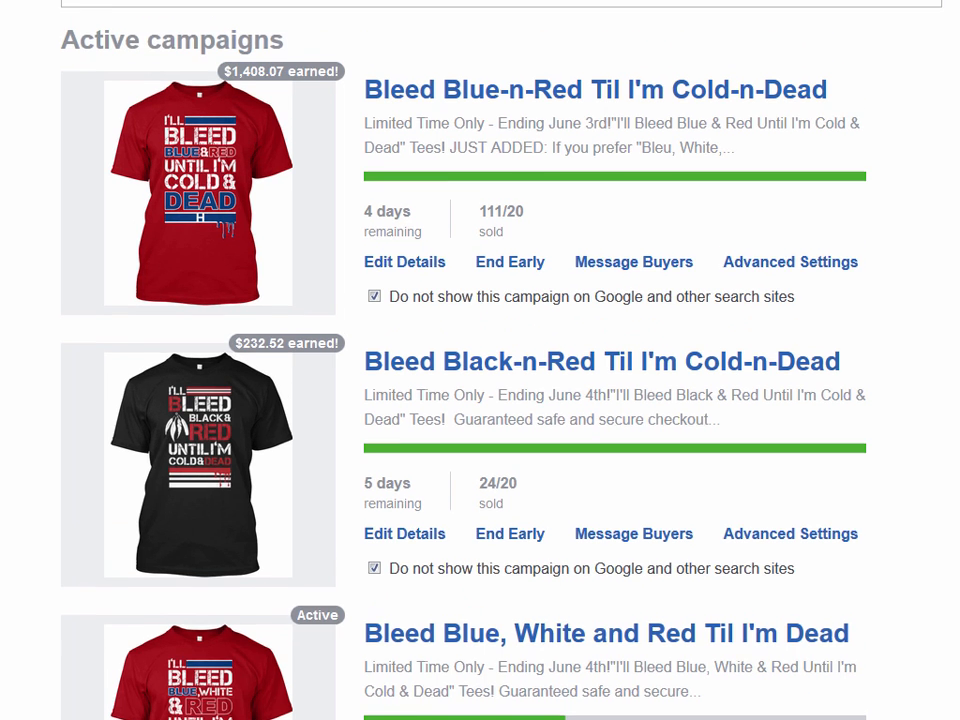
scroll(480, 360, down, 1)
scroll(480, 360, down, 1)
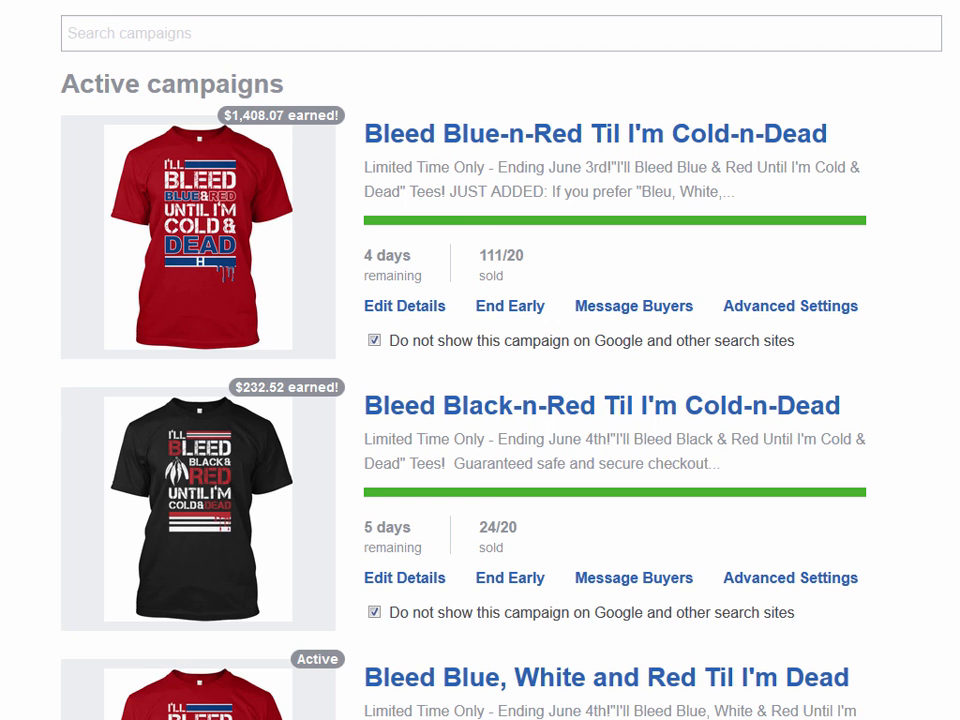
scroll(480, 360, down, 2)
scroll(480, 360, up, 1)
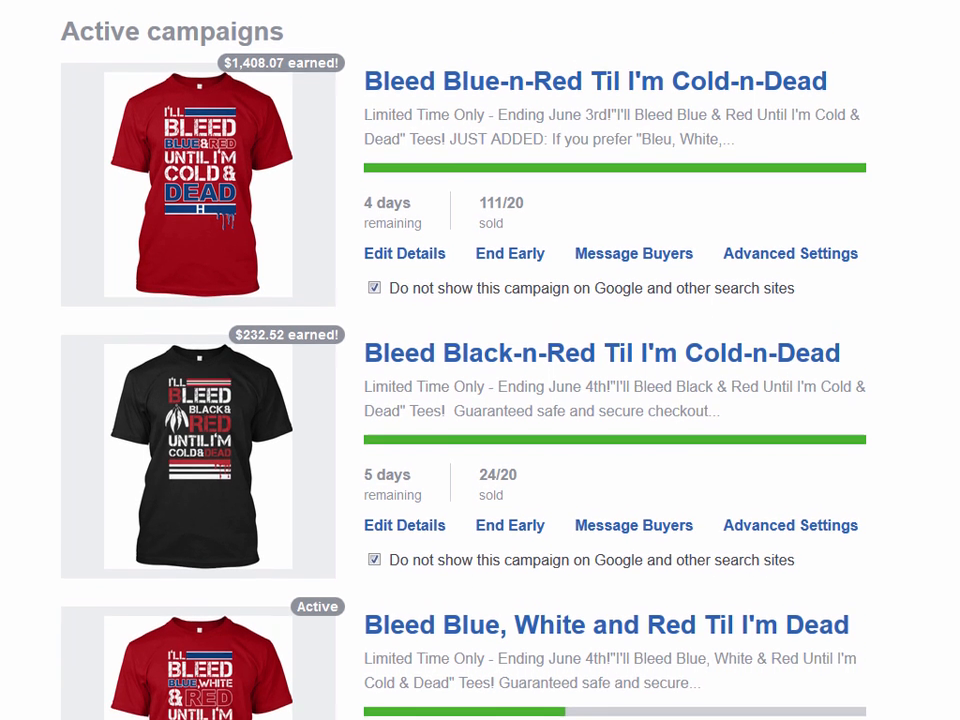